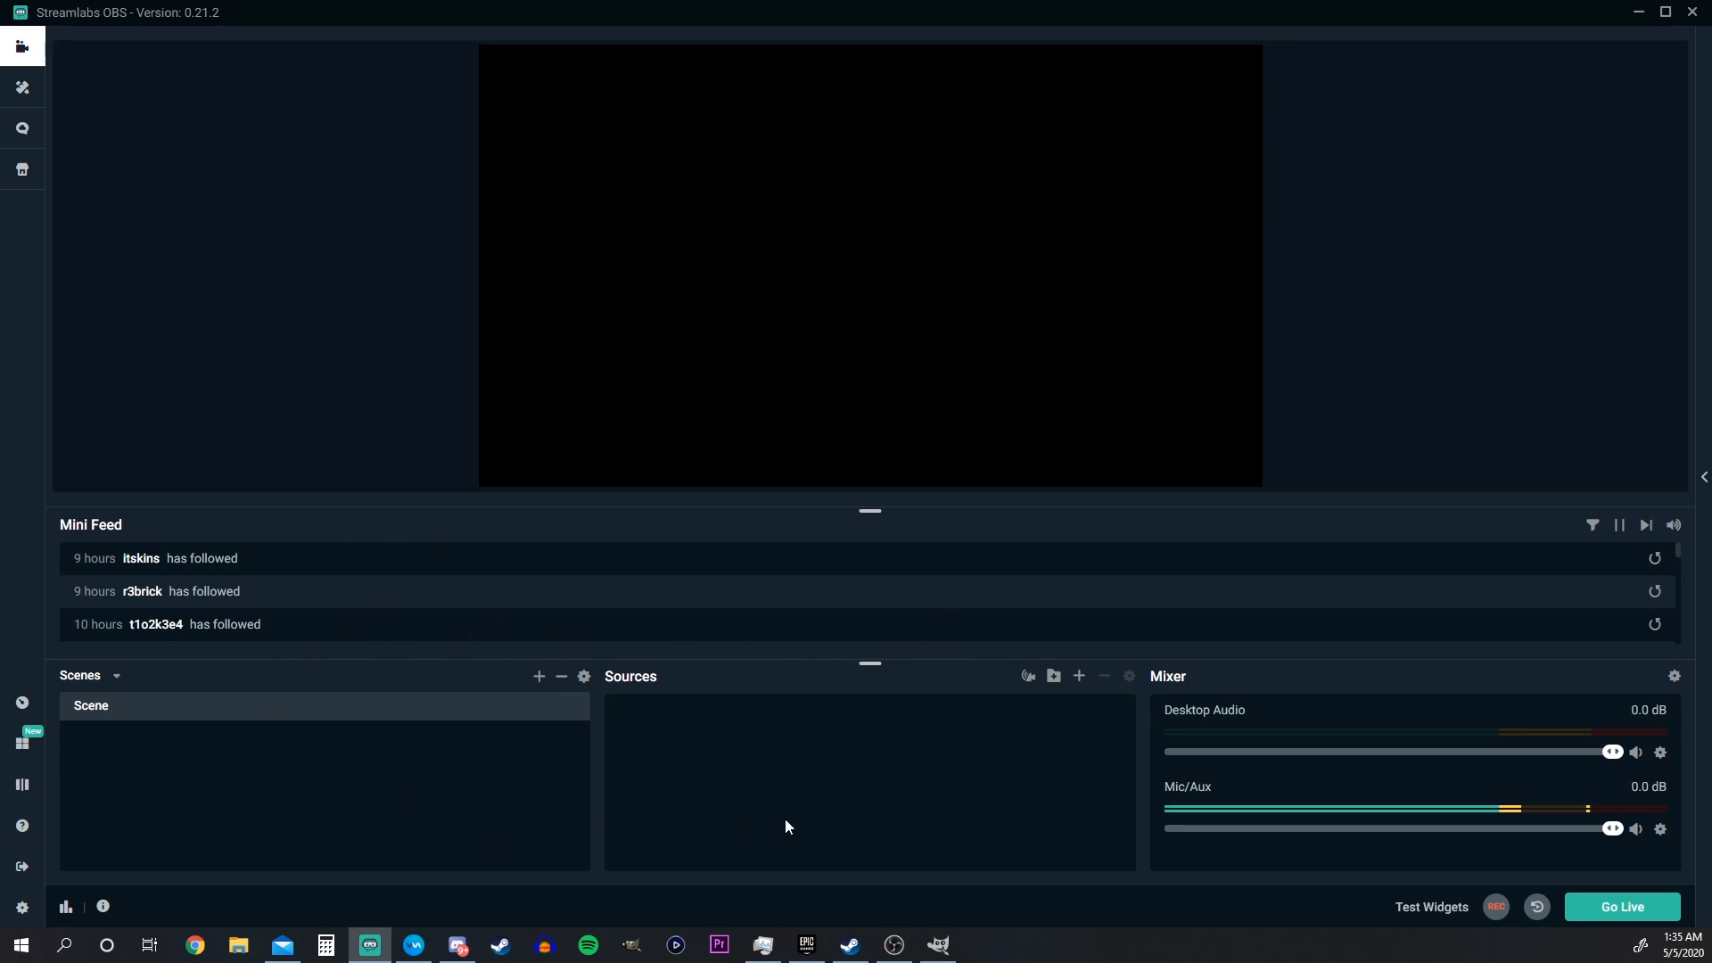
Step: Add a Video Capture Device source named Webcam to the scene
click(1077, 680)
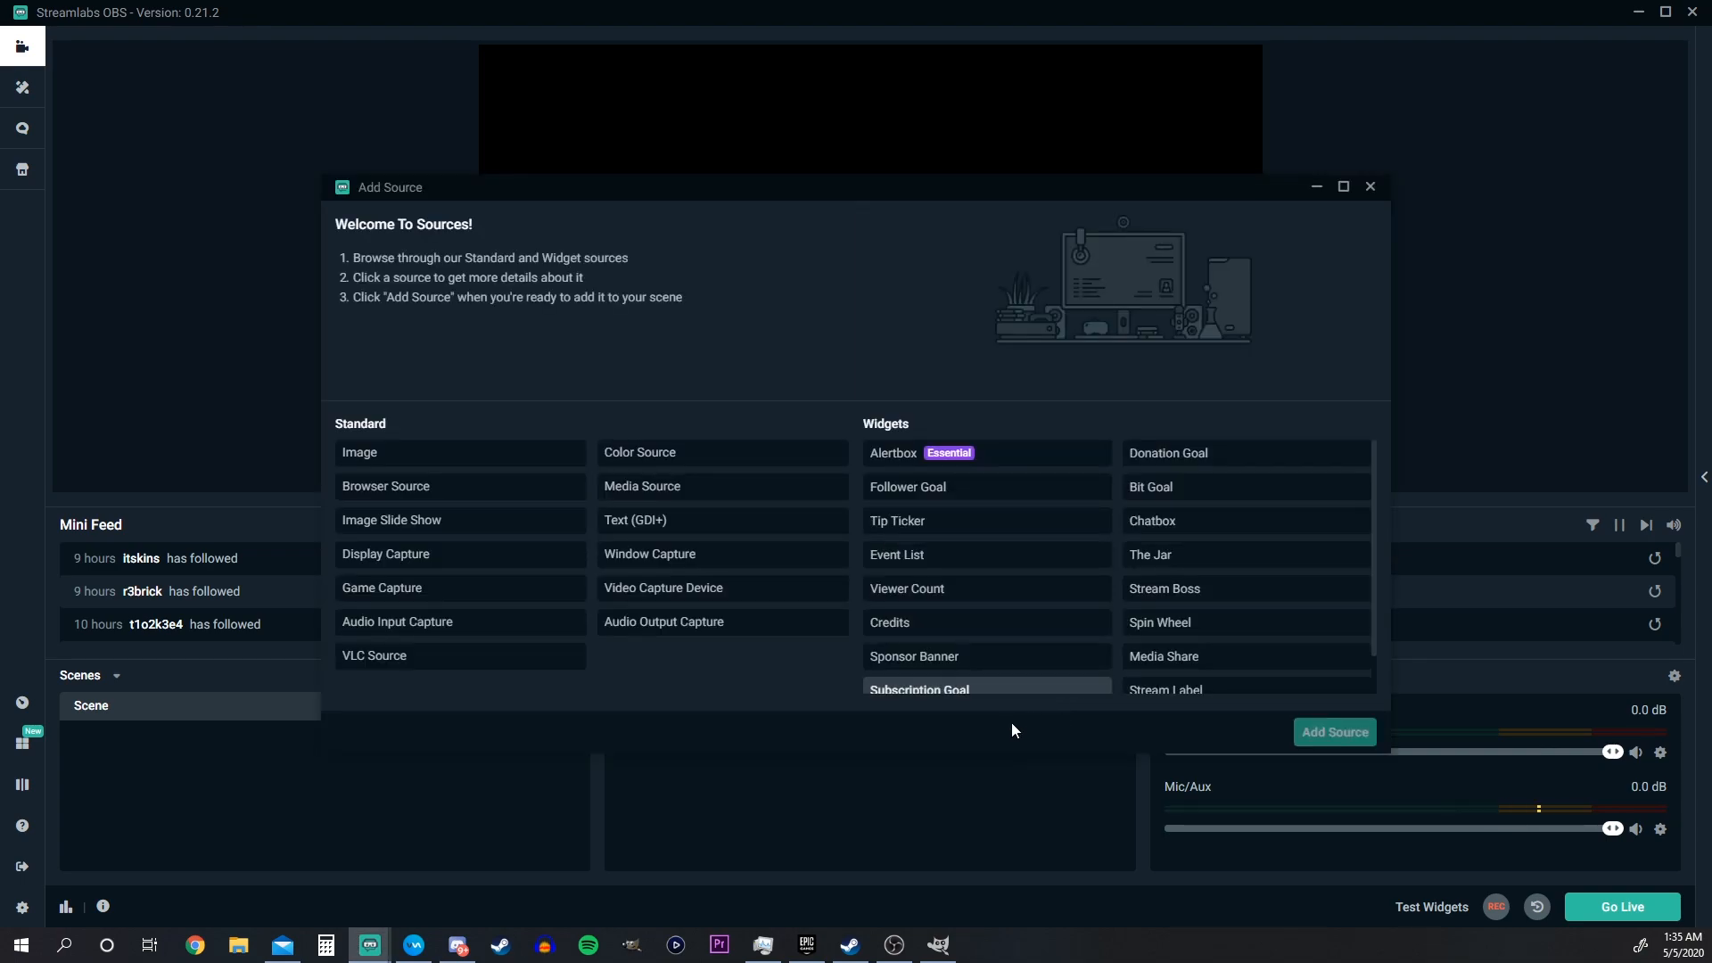
click(747, 600)
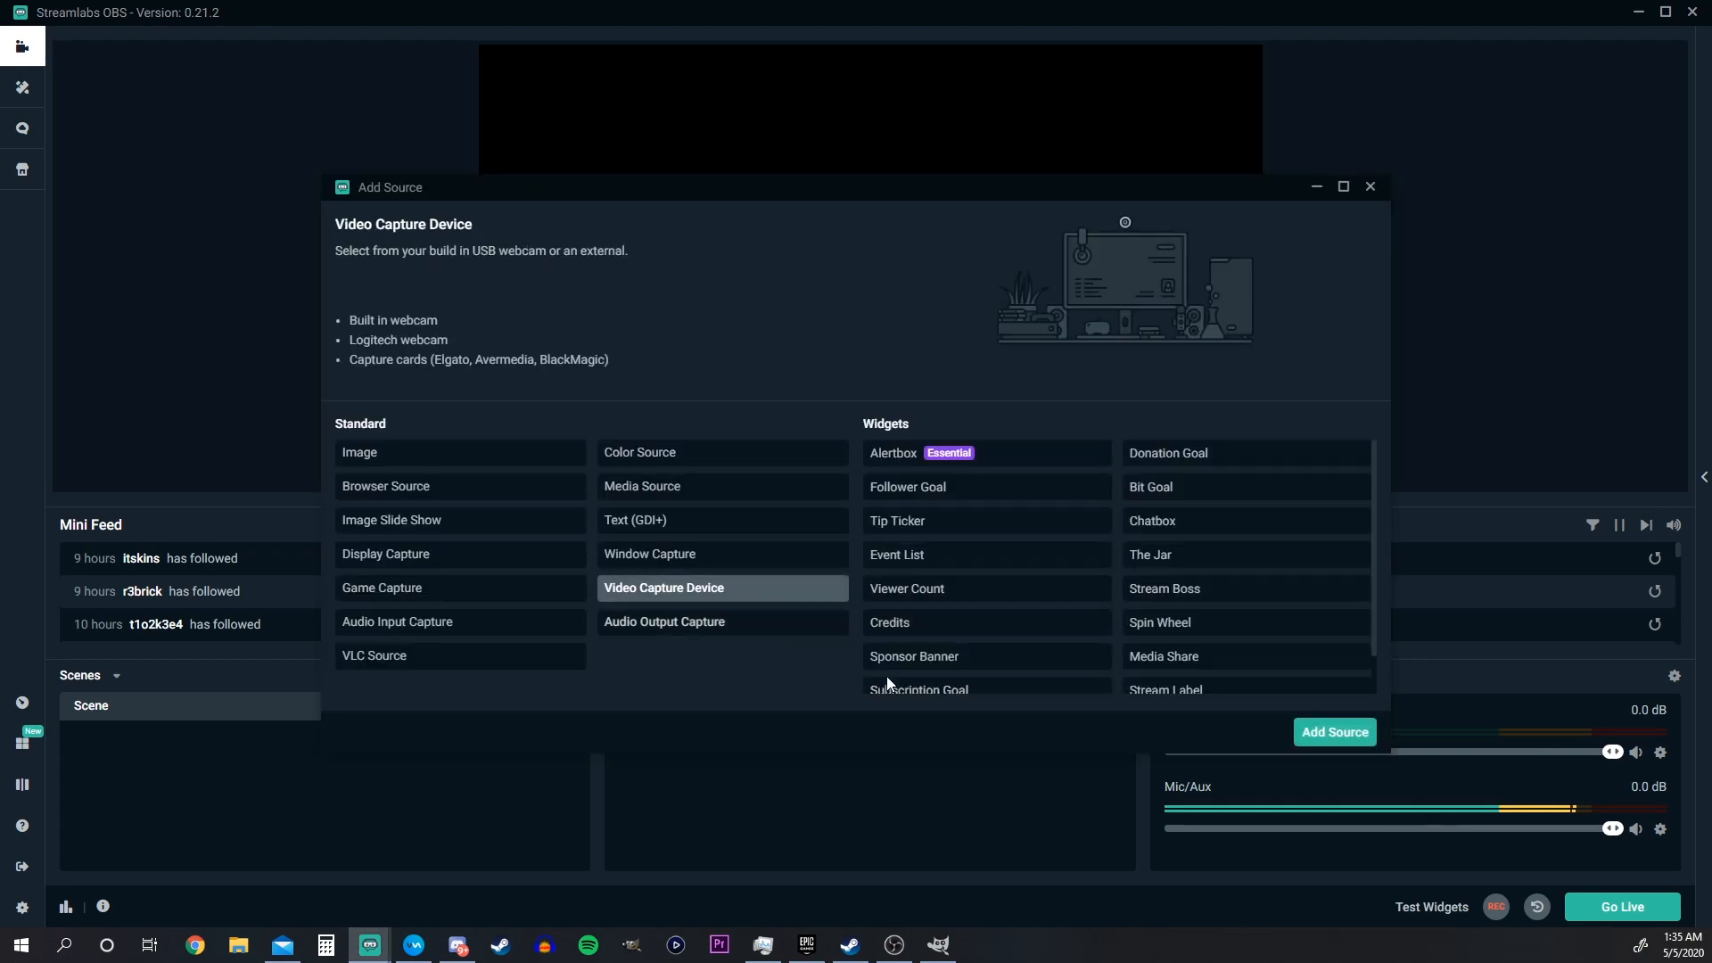
click(1331, 736)
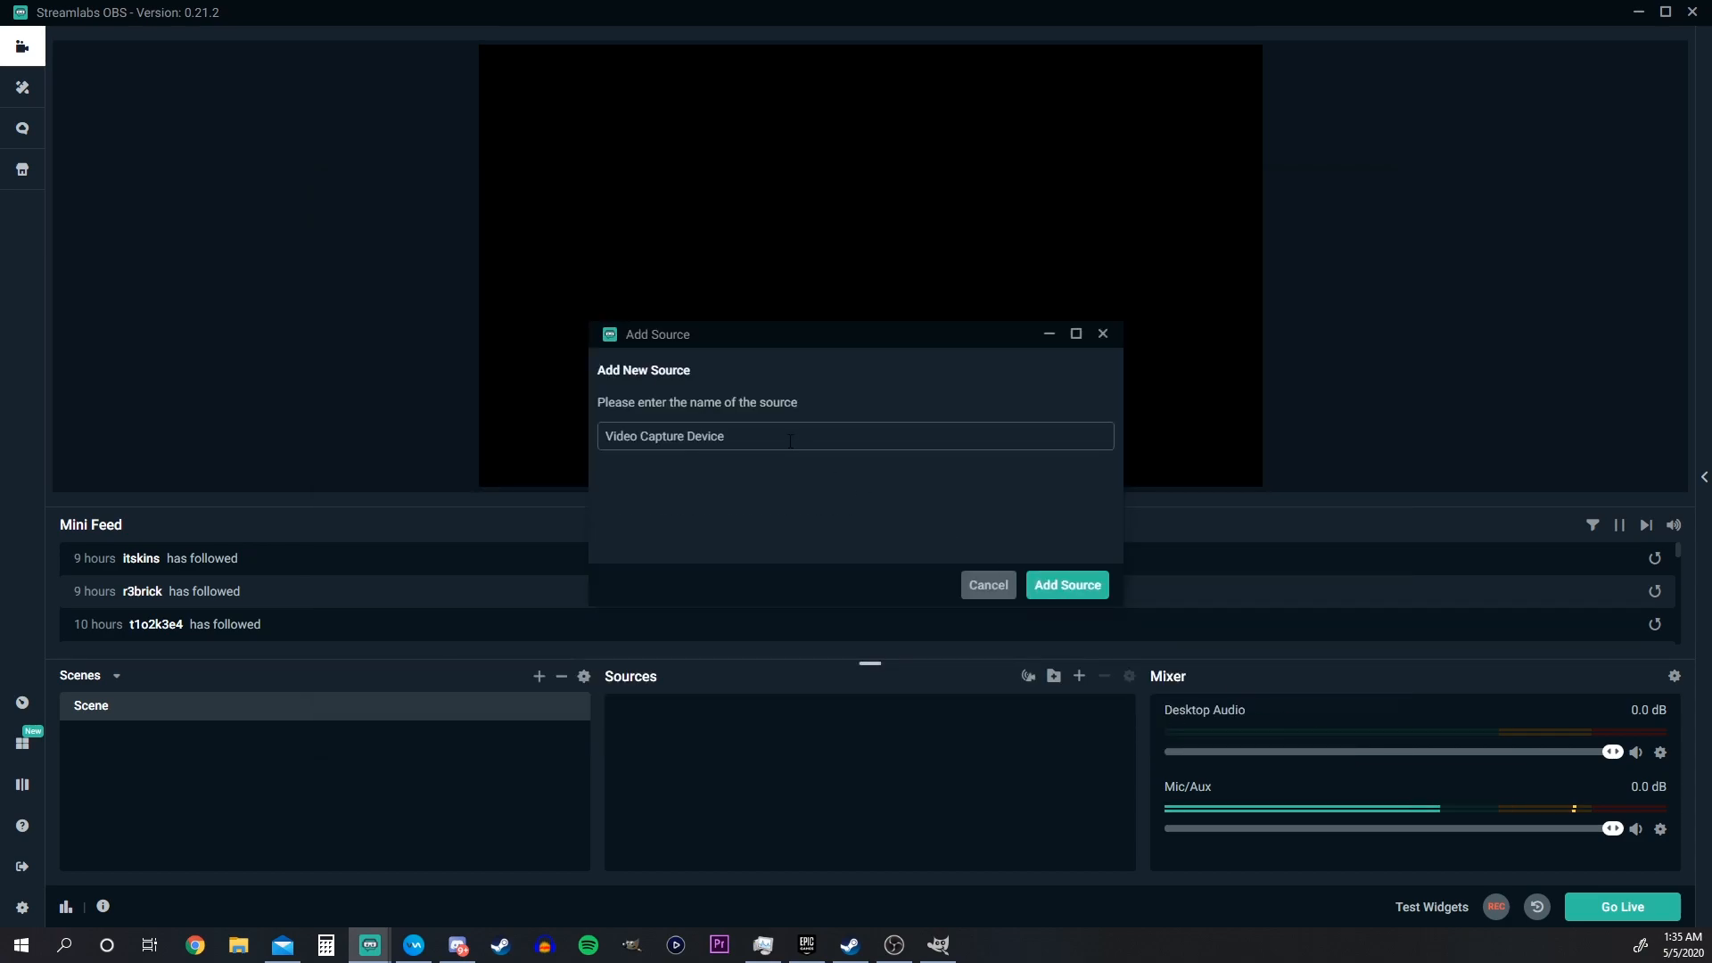
text(Webcam)
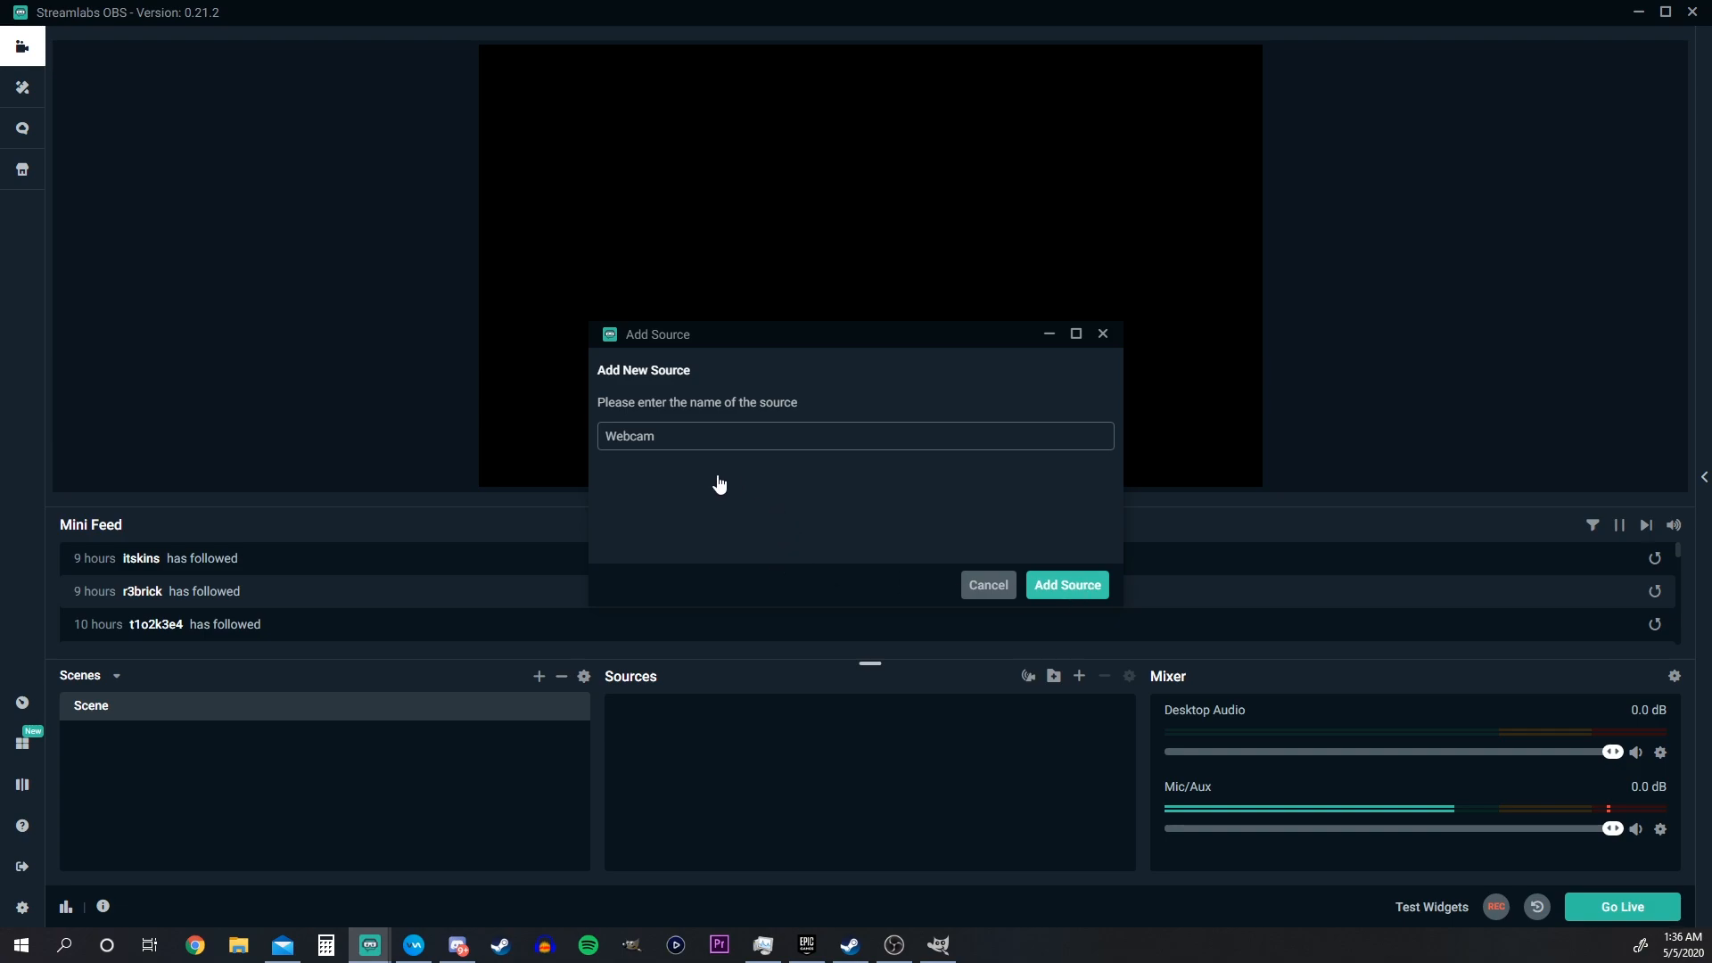
key(Return)
Step: Choose the c922 Pro Stream Webcam as the source's device and move the webcam image toward the middle of the canvas
click(835, 348)
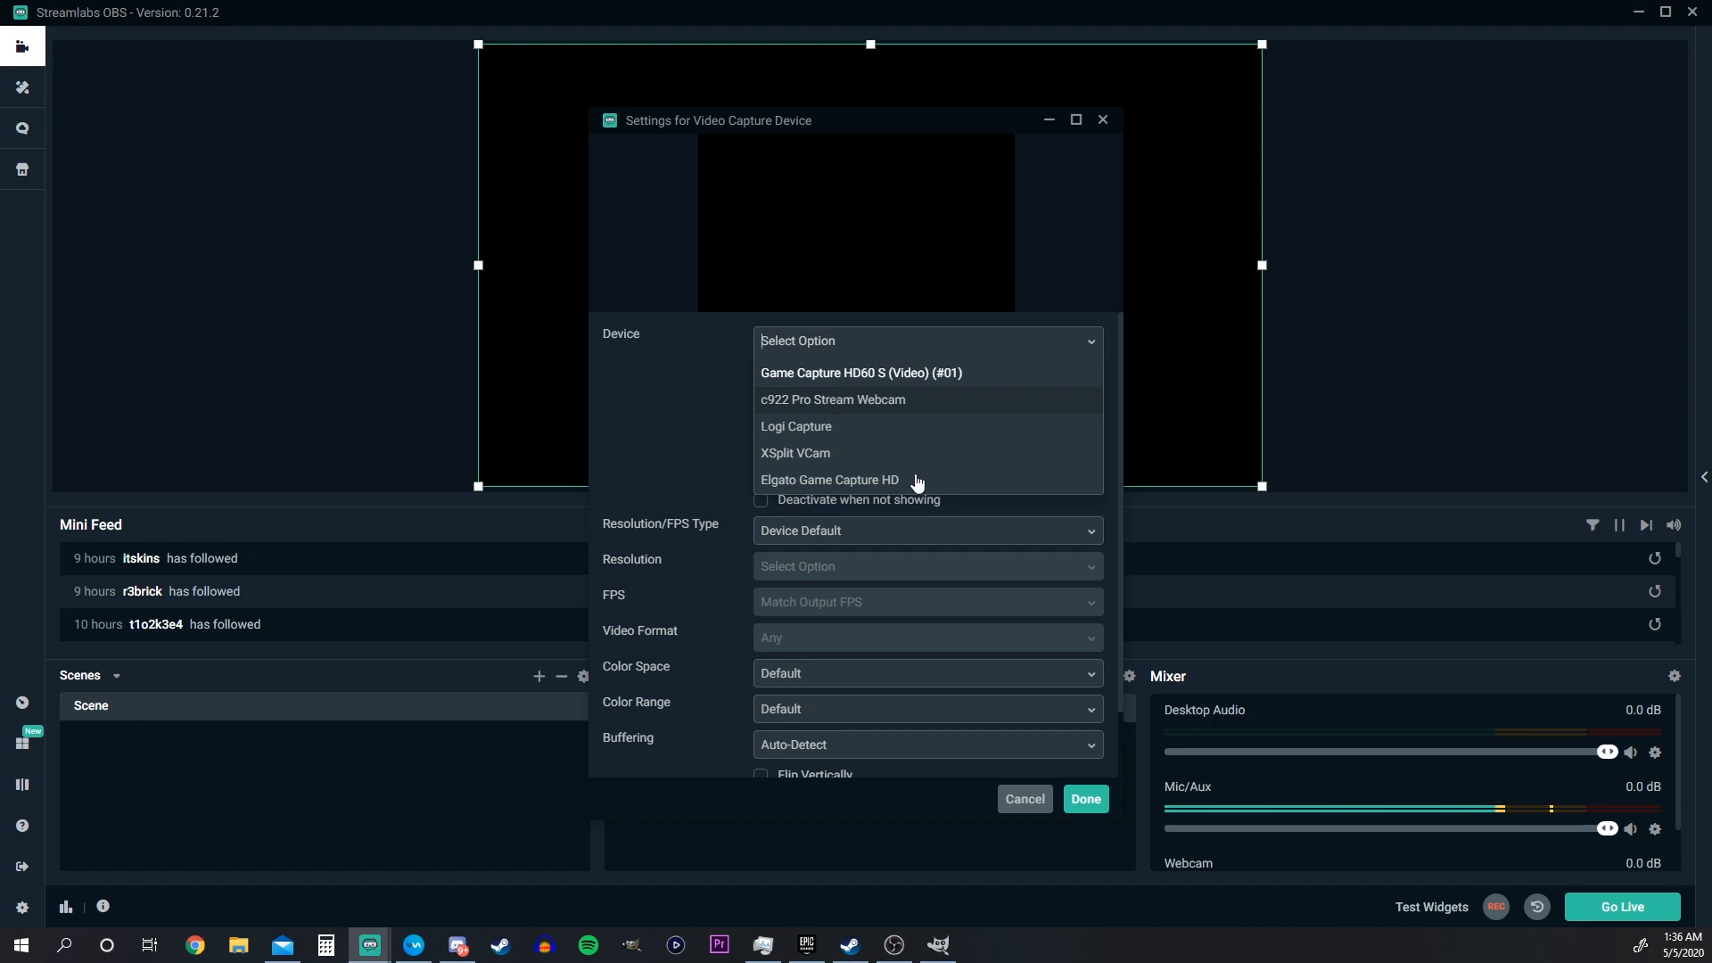
click(920, 401)
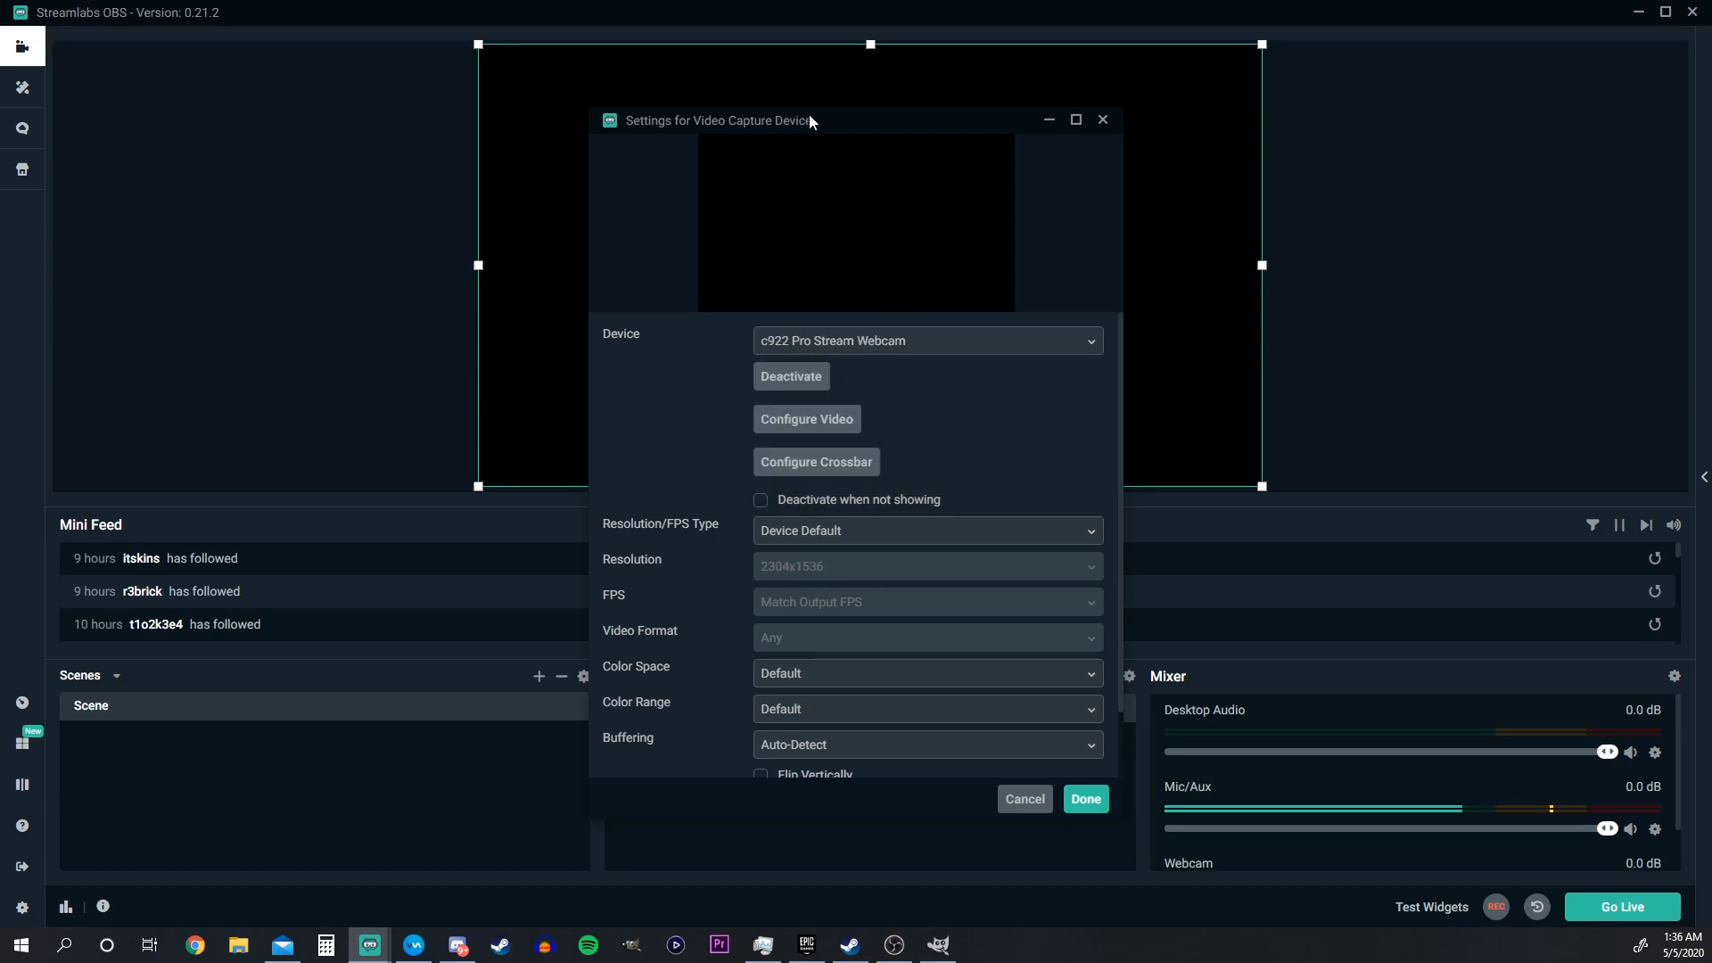
drag(794, 119, 0, 142)
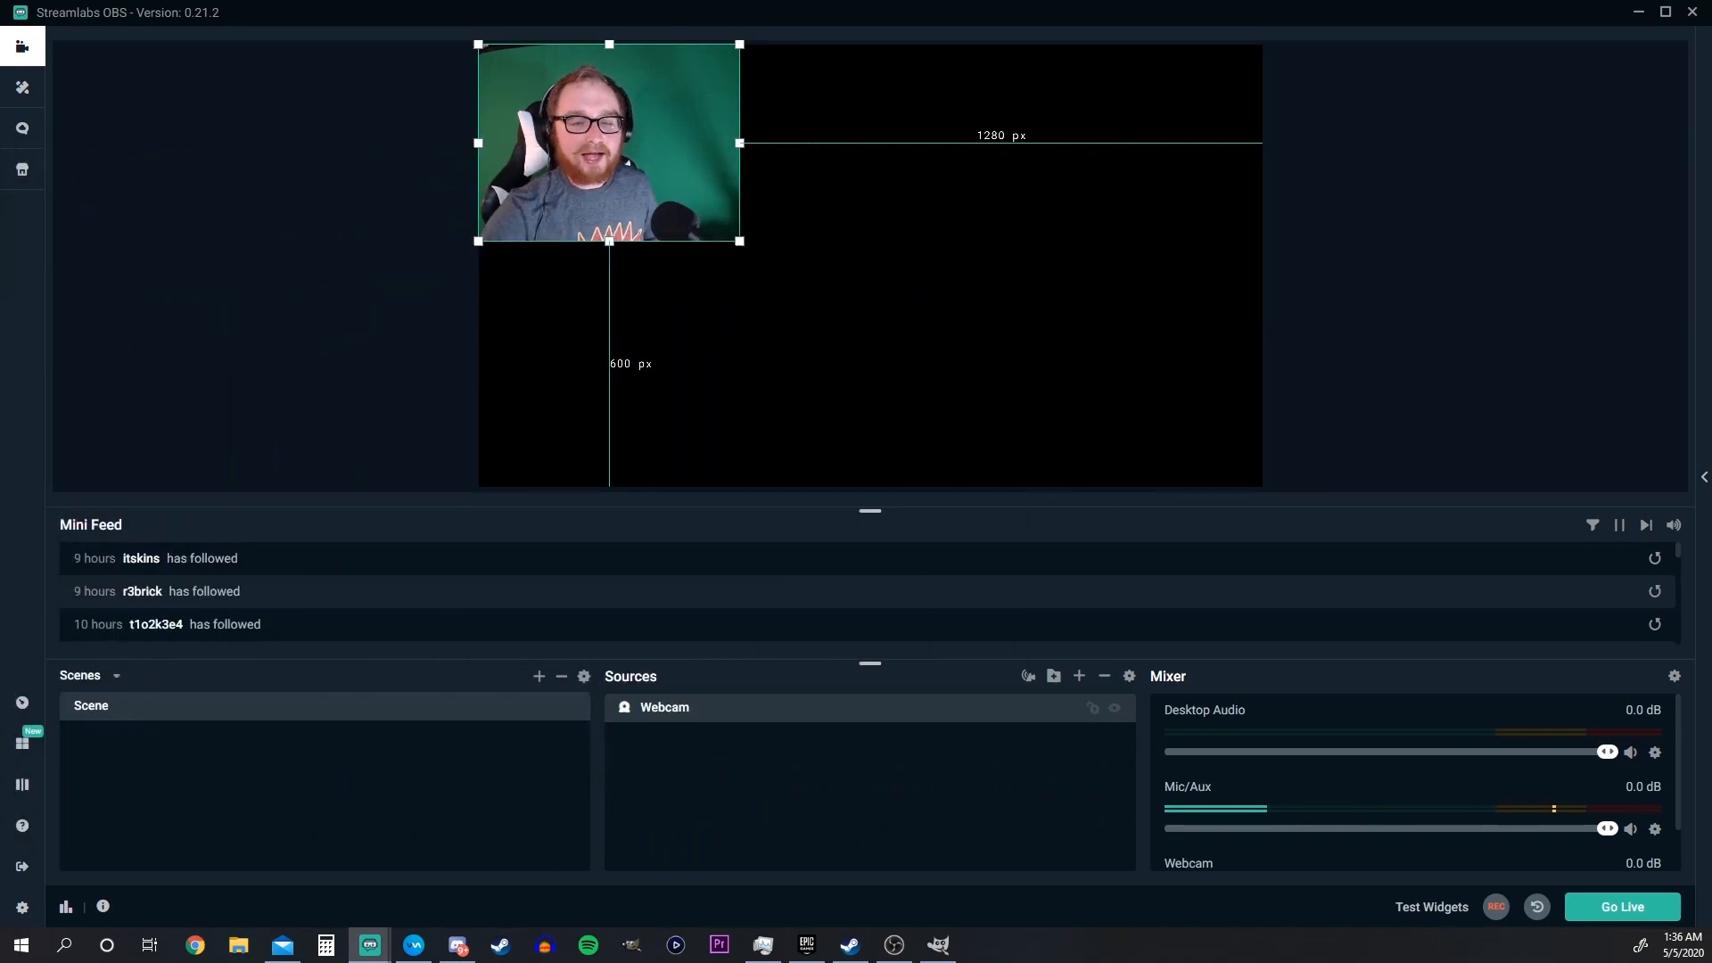
drag(640, 133, 872, 225)
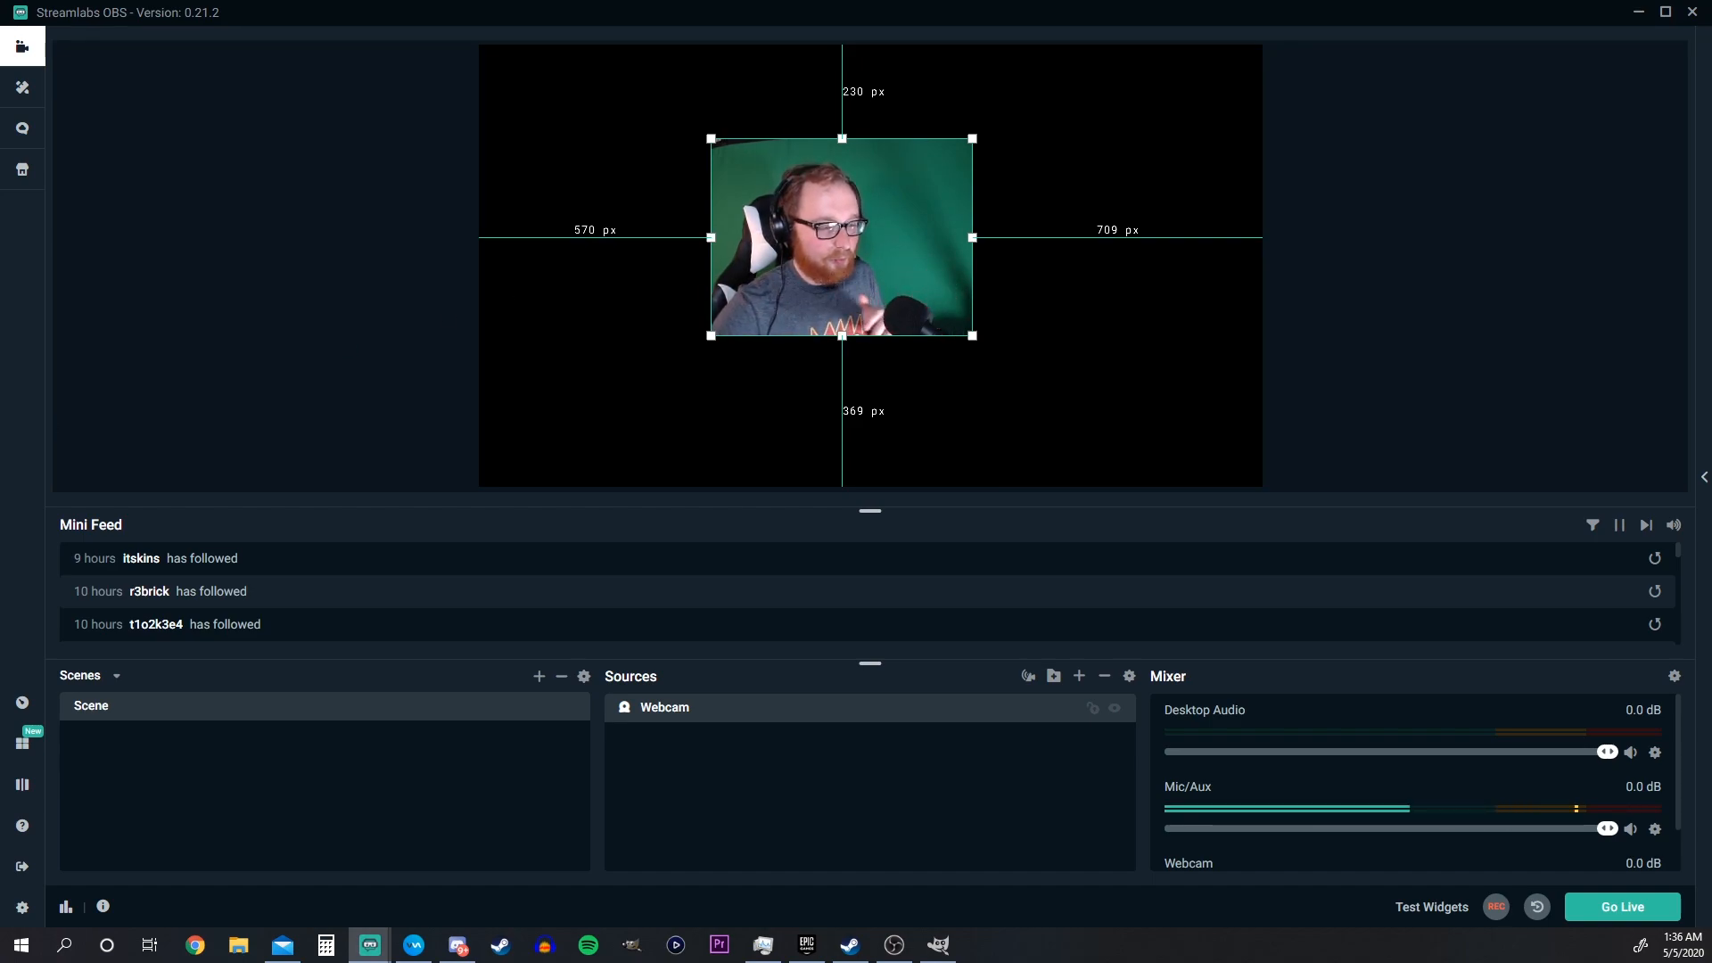
Step: Configure the webcam with a custom resolution of 1280x720 and 30 FPS, and accept the source settings
drag(0, 73, 436, 114)
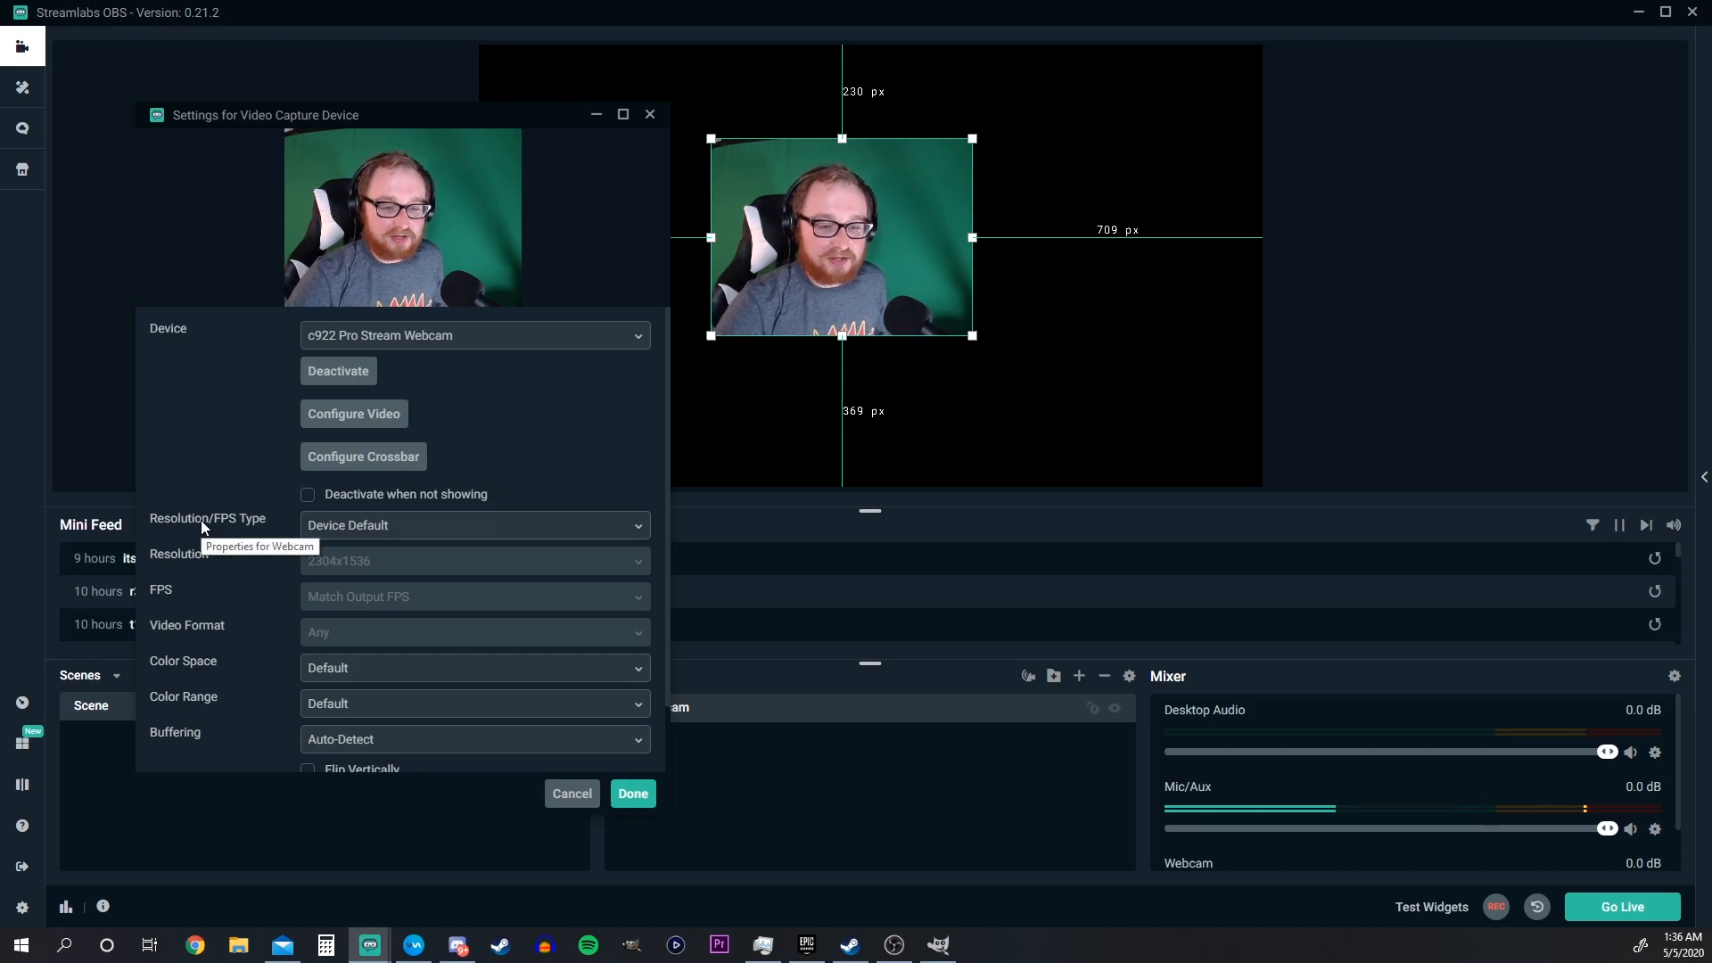
click(406, 535)
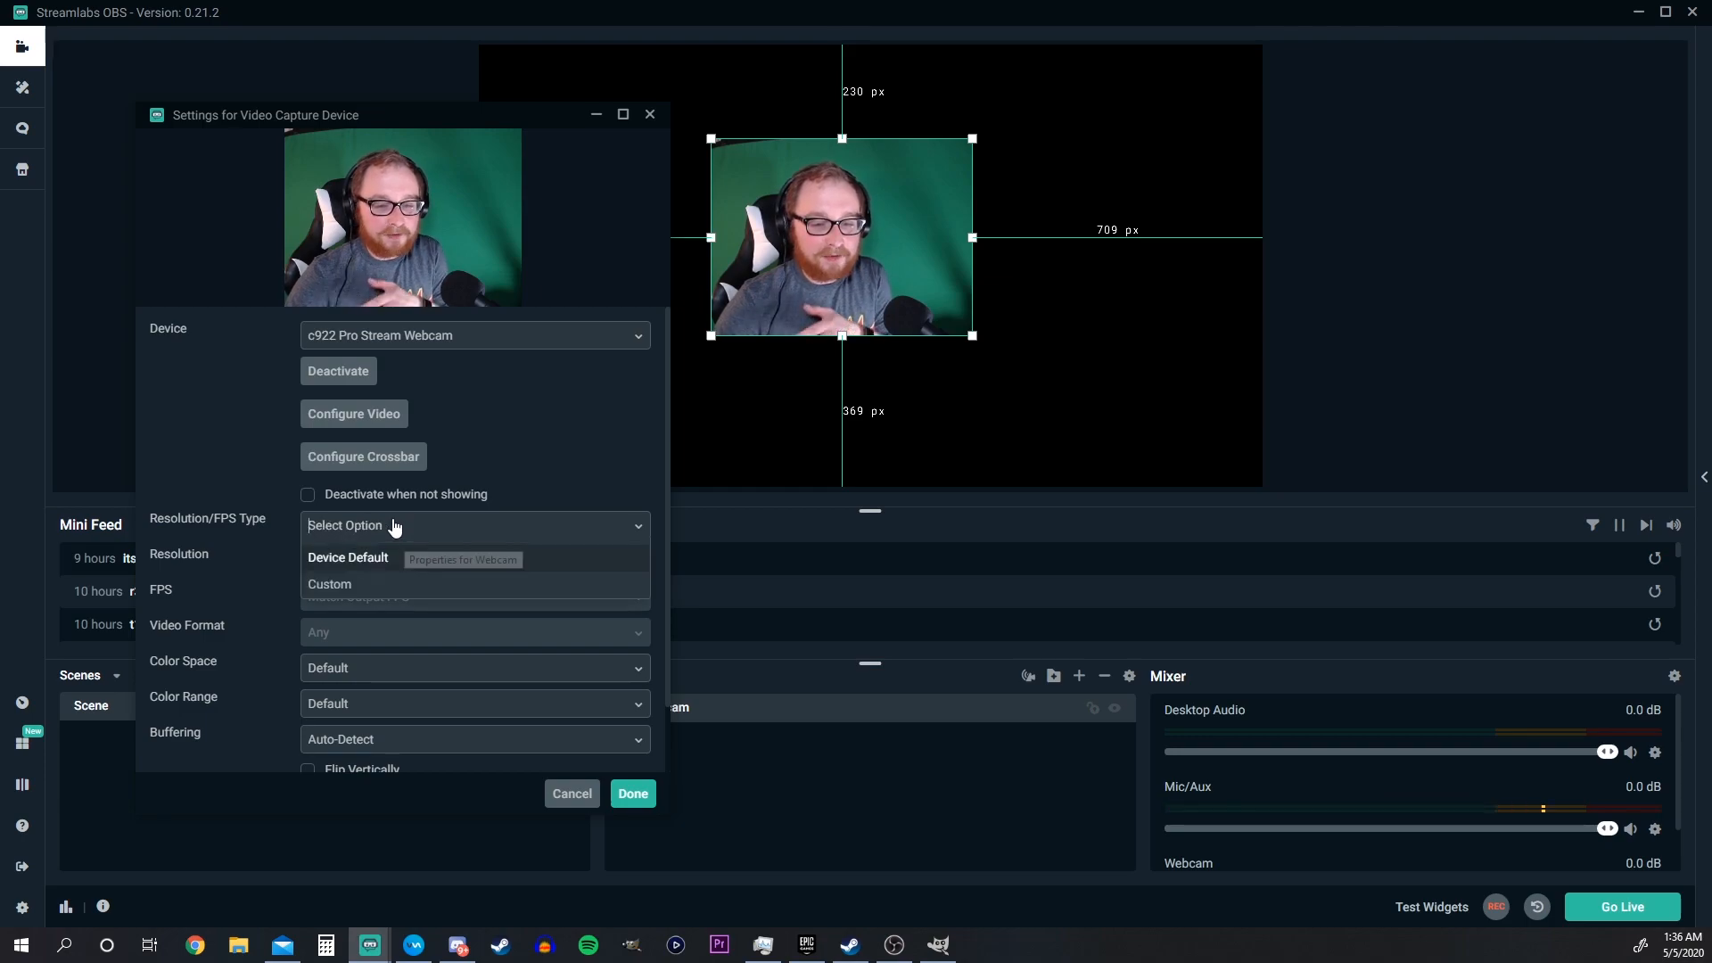
click(504, 584)
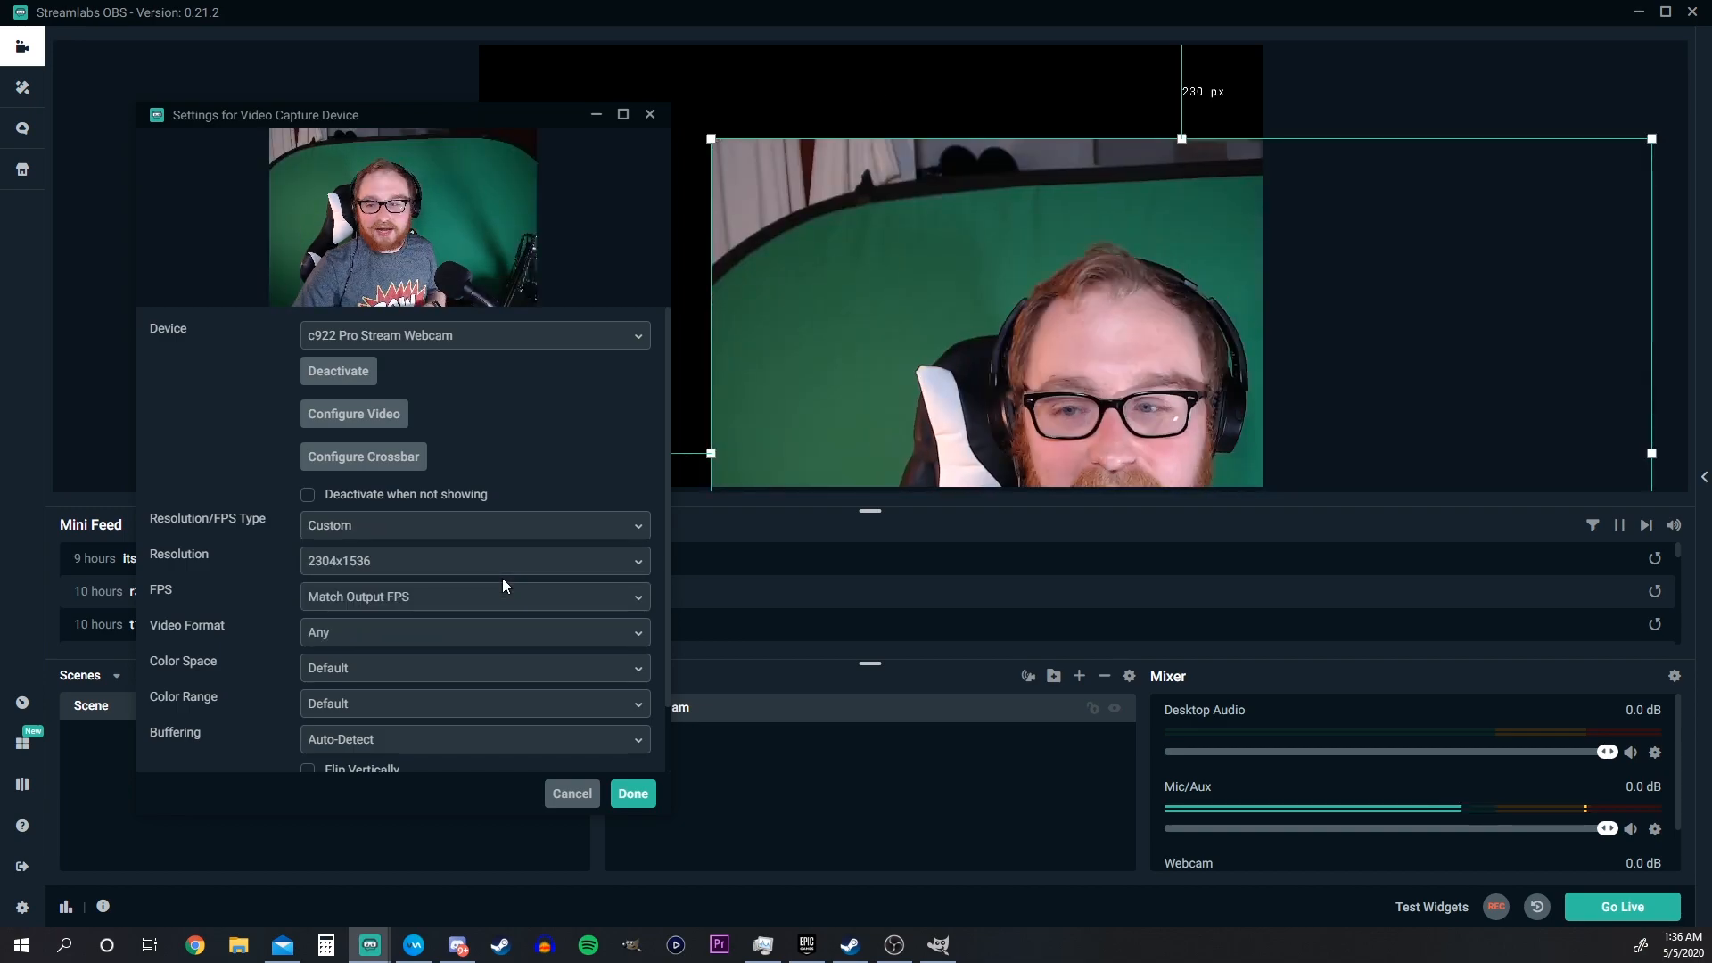
click(362, 572)
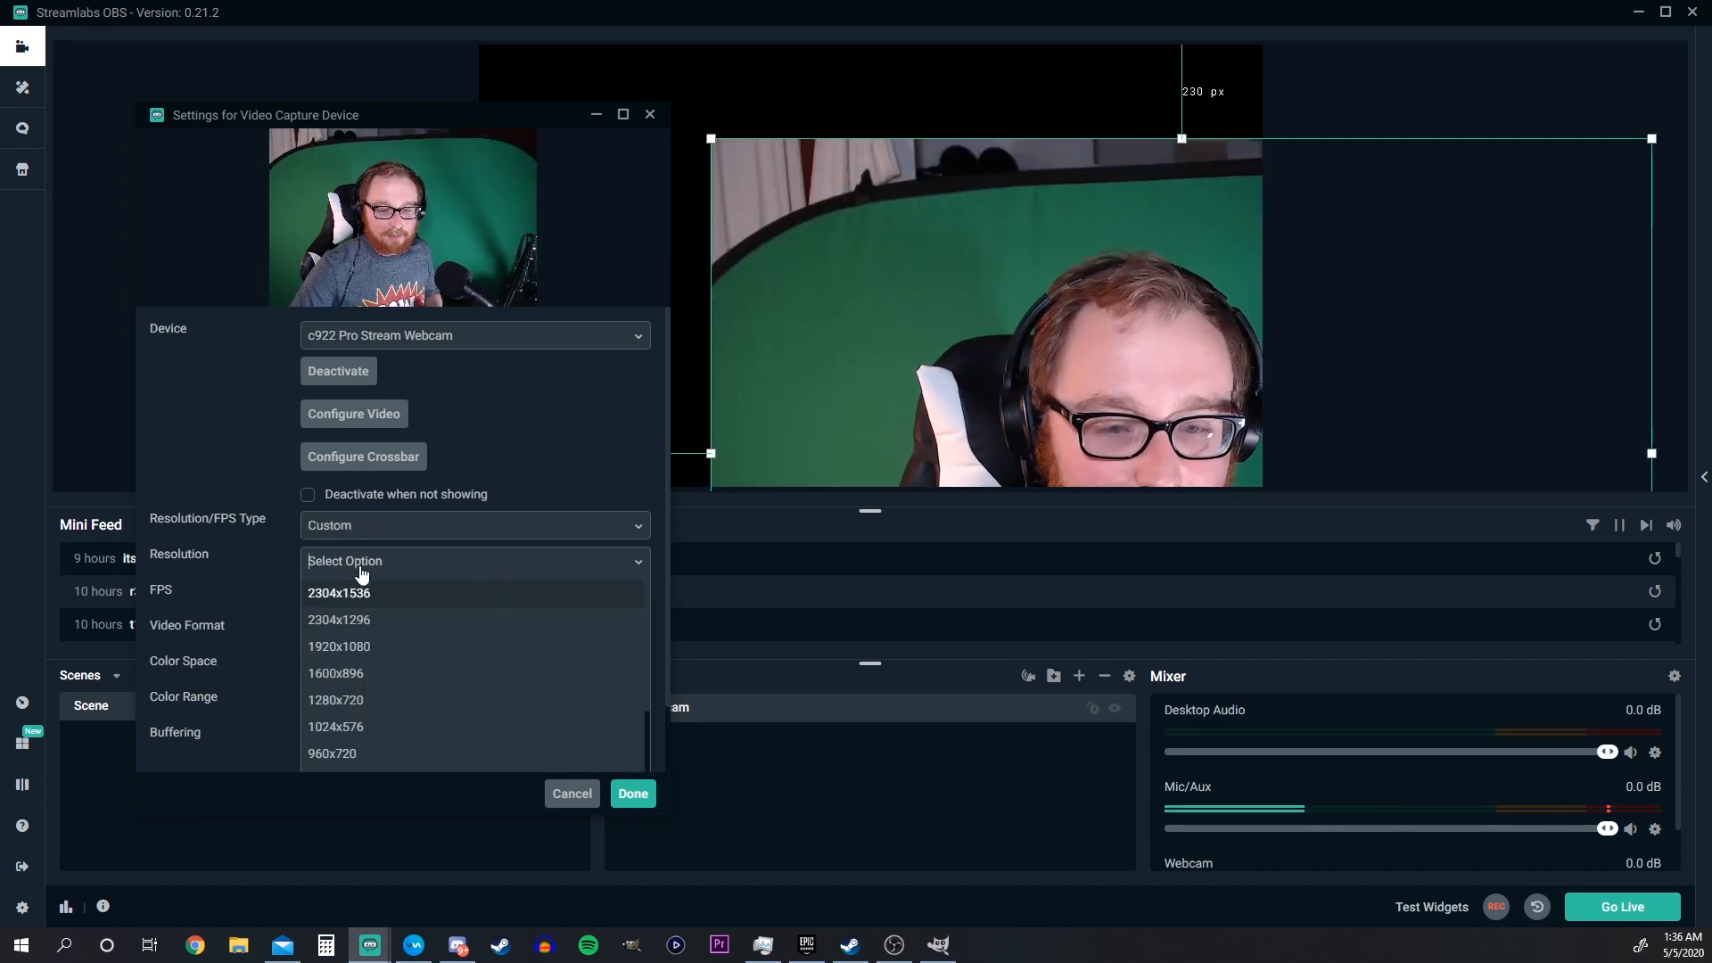
click(375, 701)
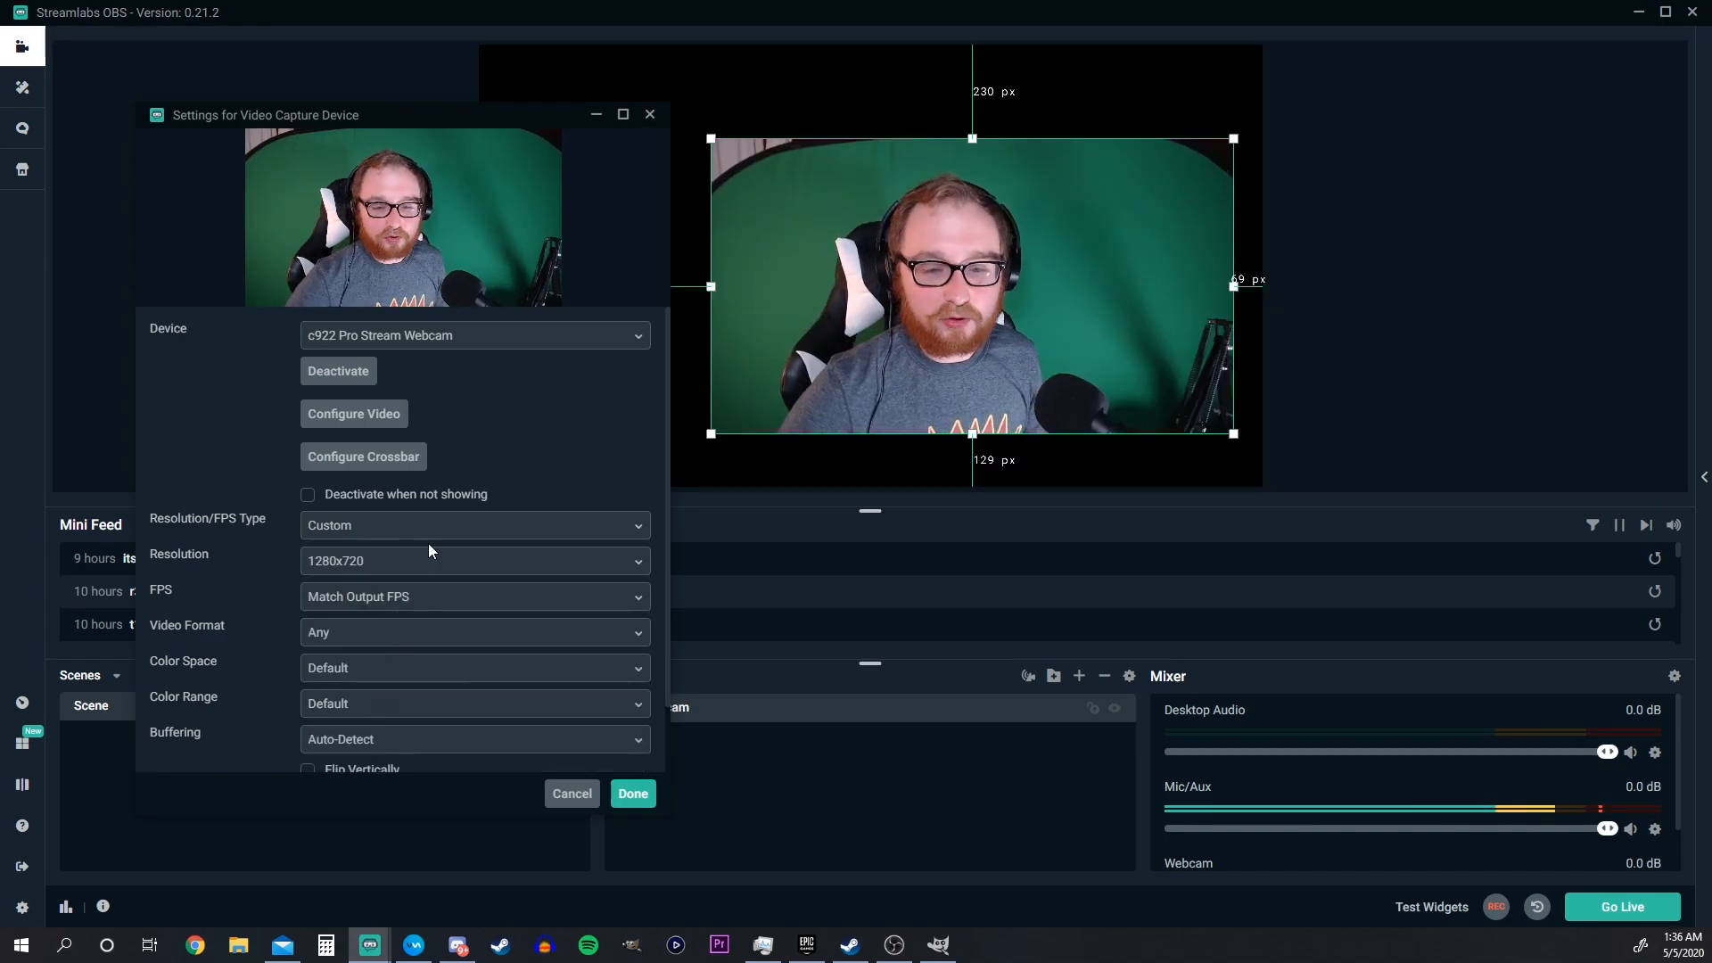
click(344, 599)
scroll(369, 717, down, 2)
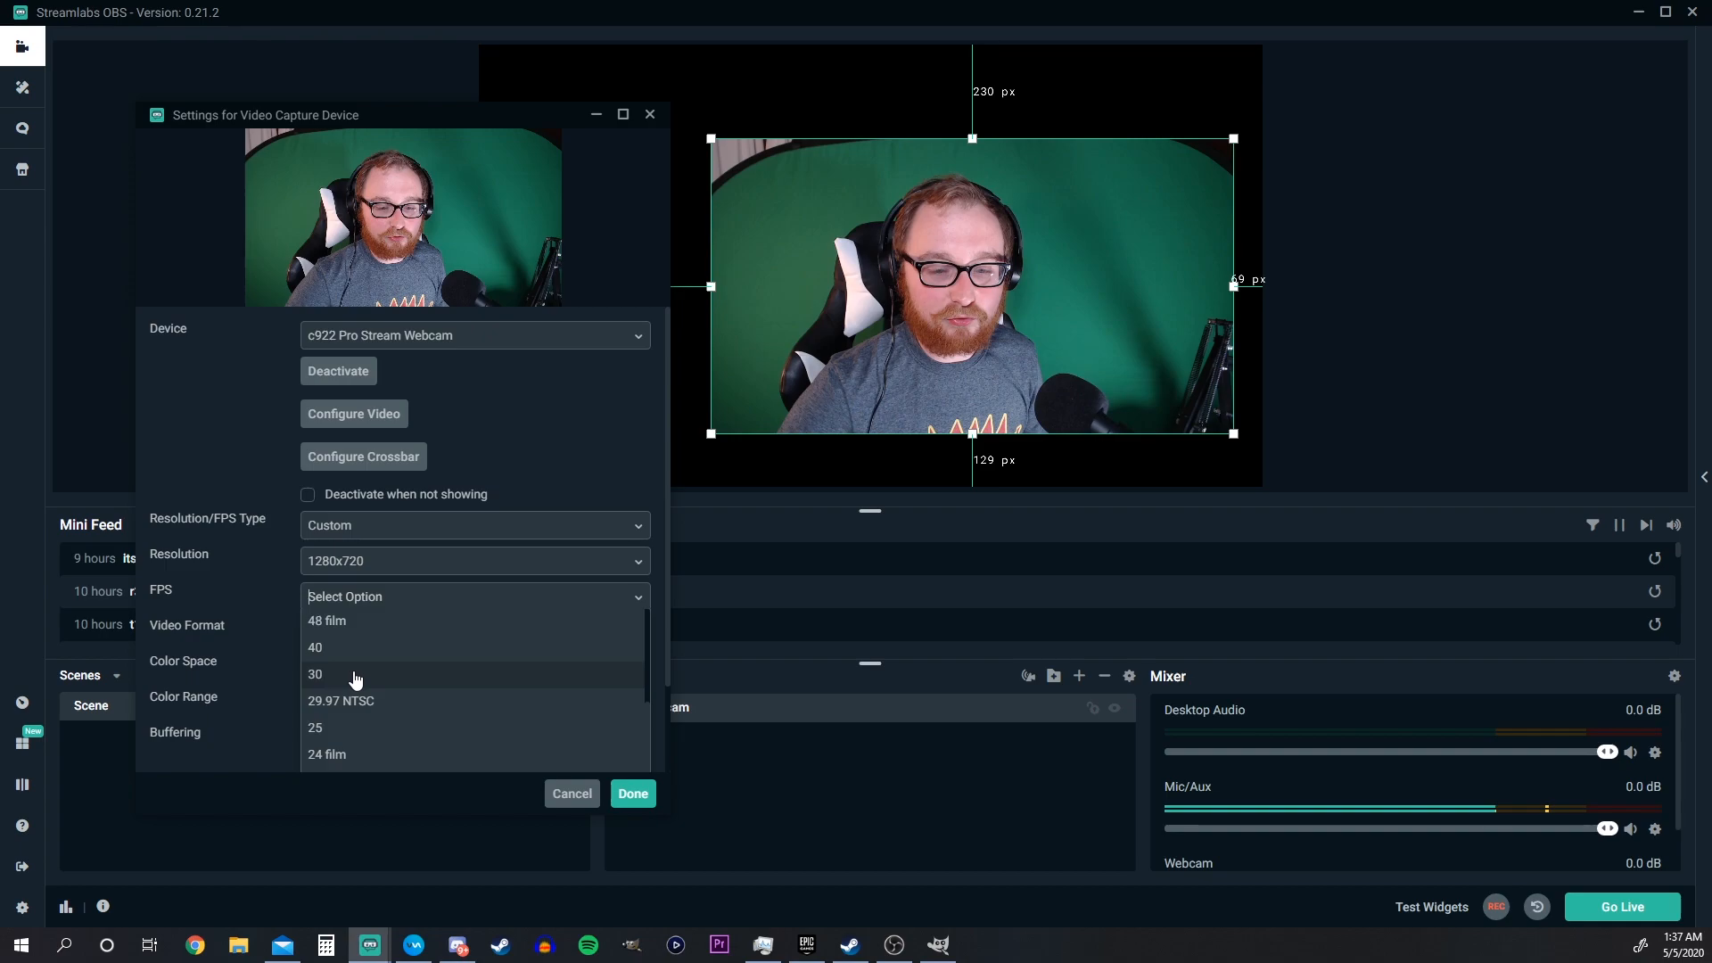
click(356, 676)
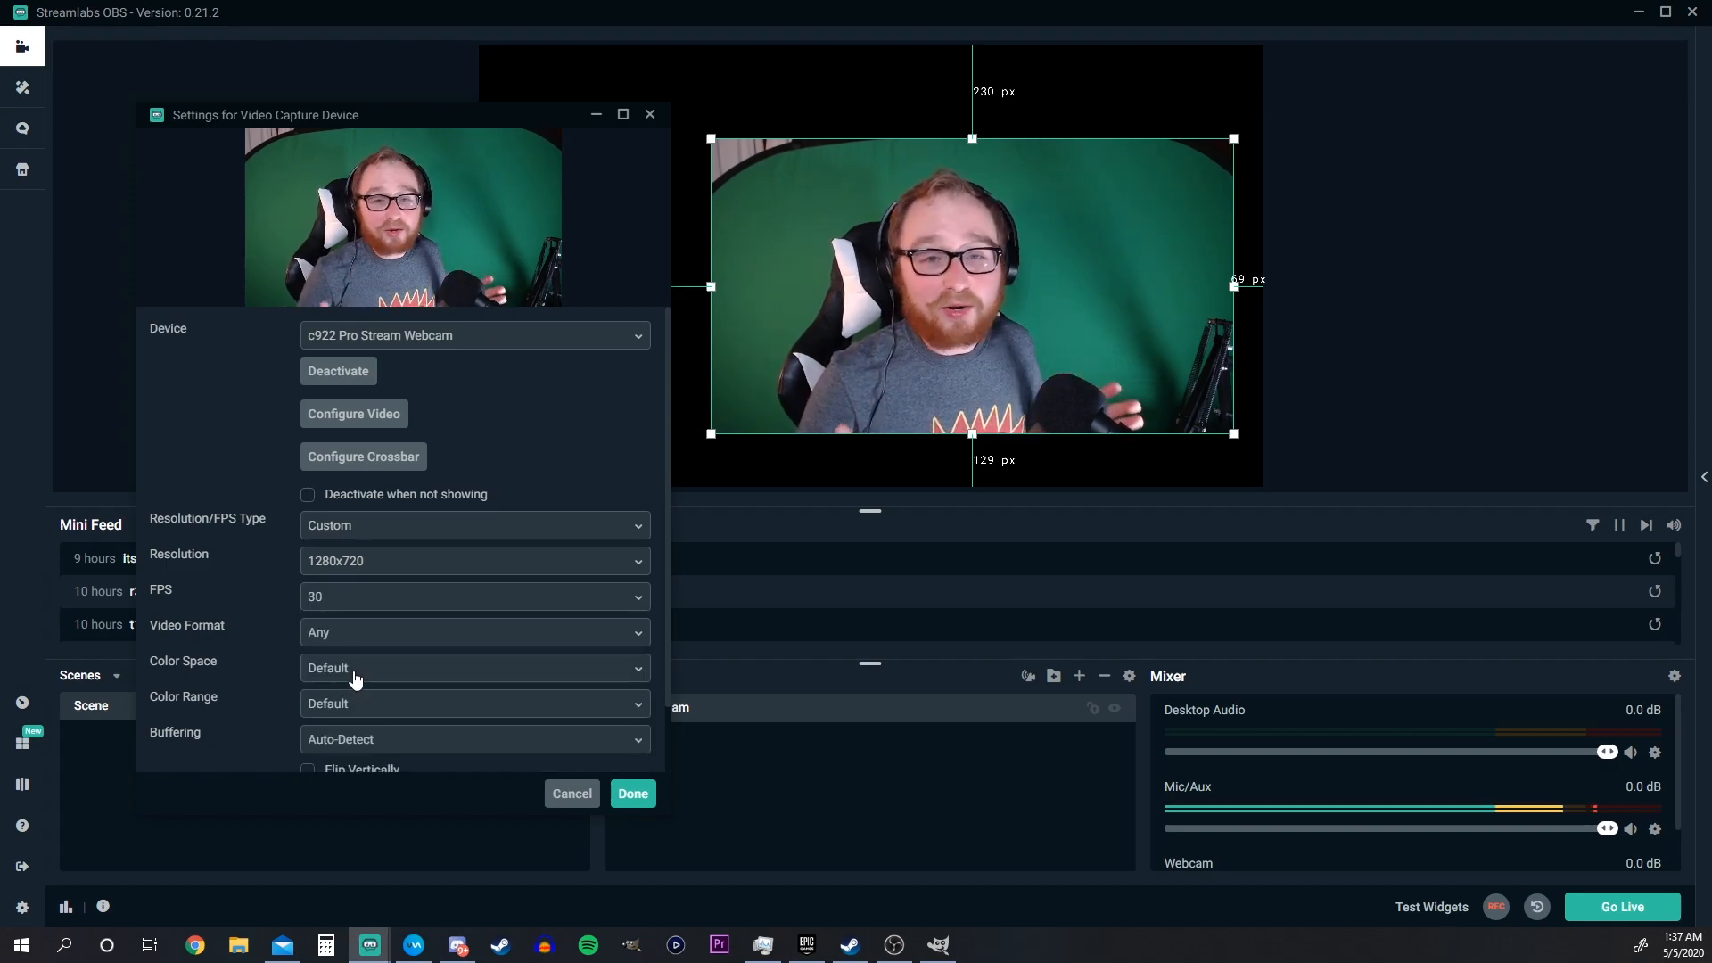
click(633, 794)
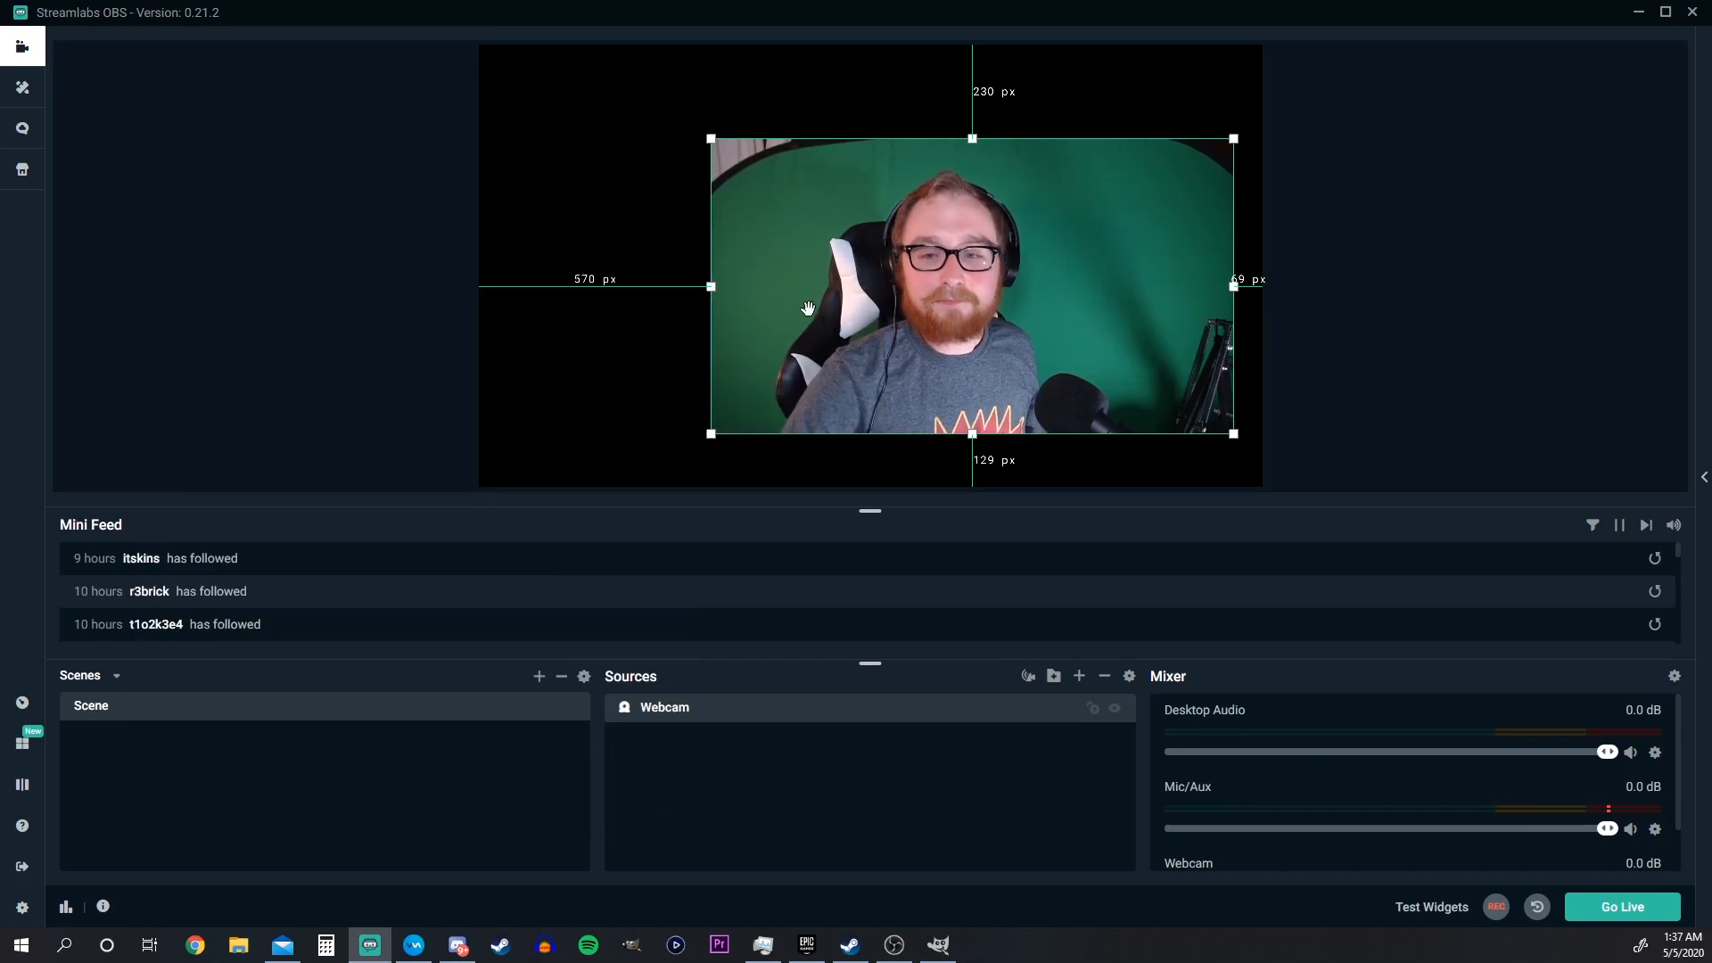
Step: Scale down the webcam image and place it near the right edge of the canvas, about halfway up
drag(718, 437, 925, 312)
drag(1086, 211, 1101, 249)
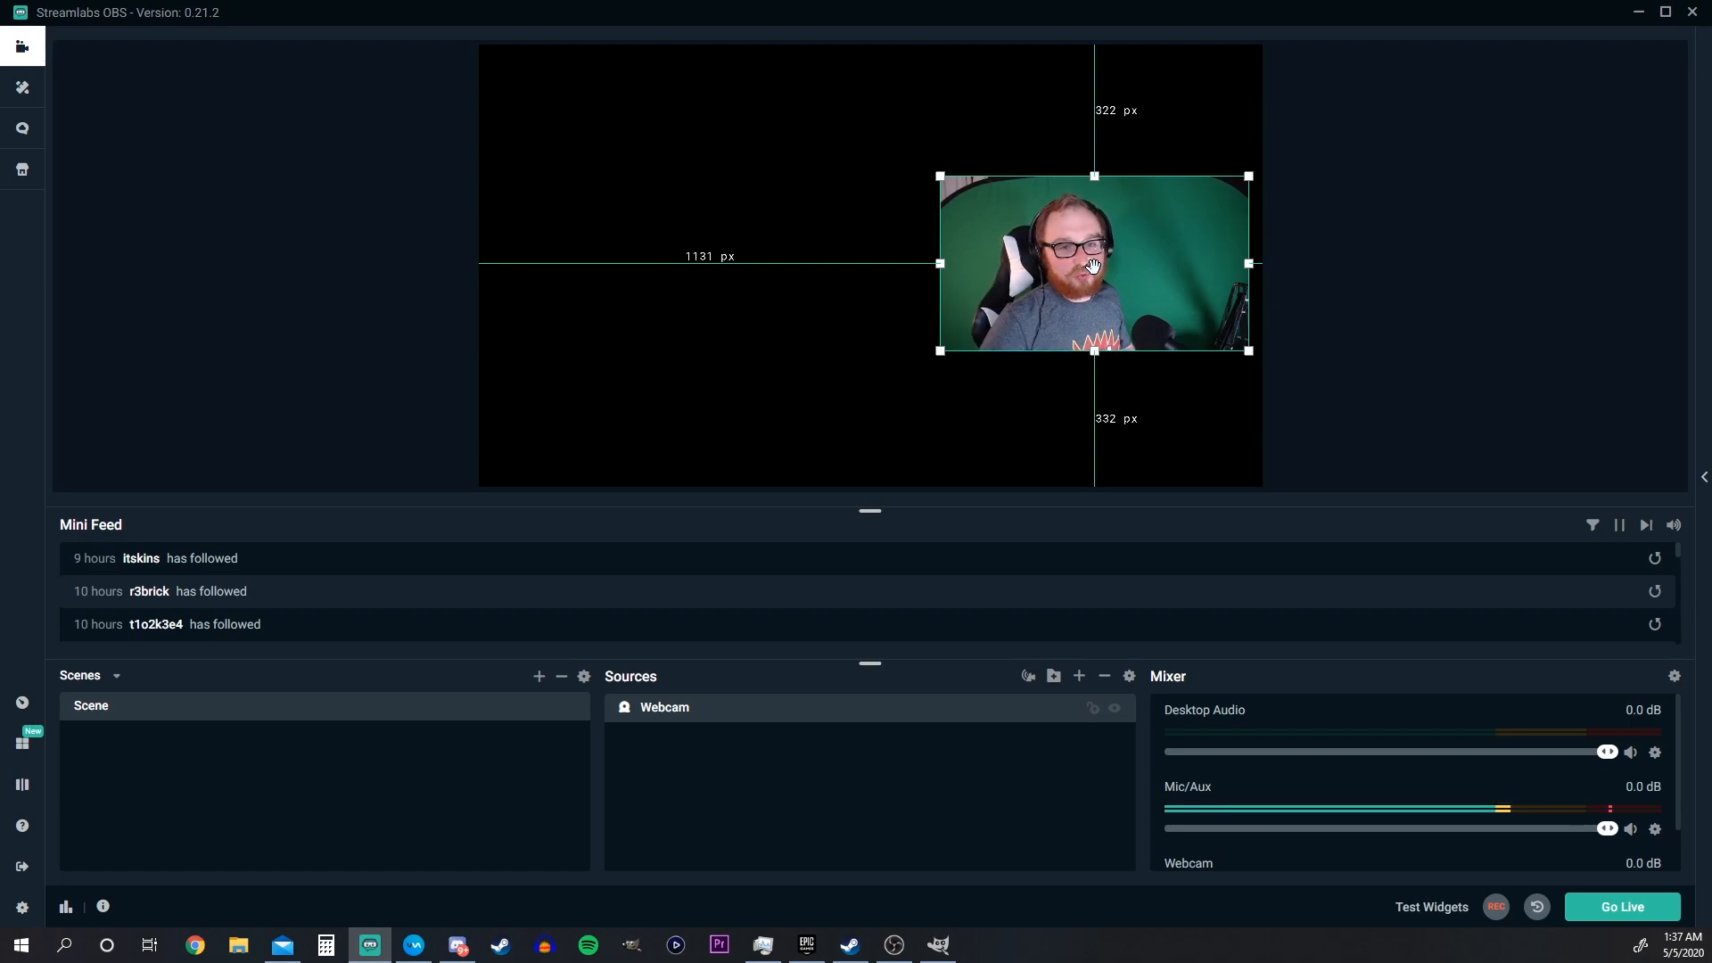
drag(942, 177, 917, 167)
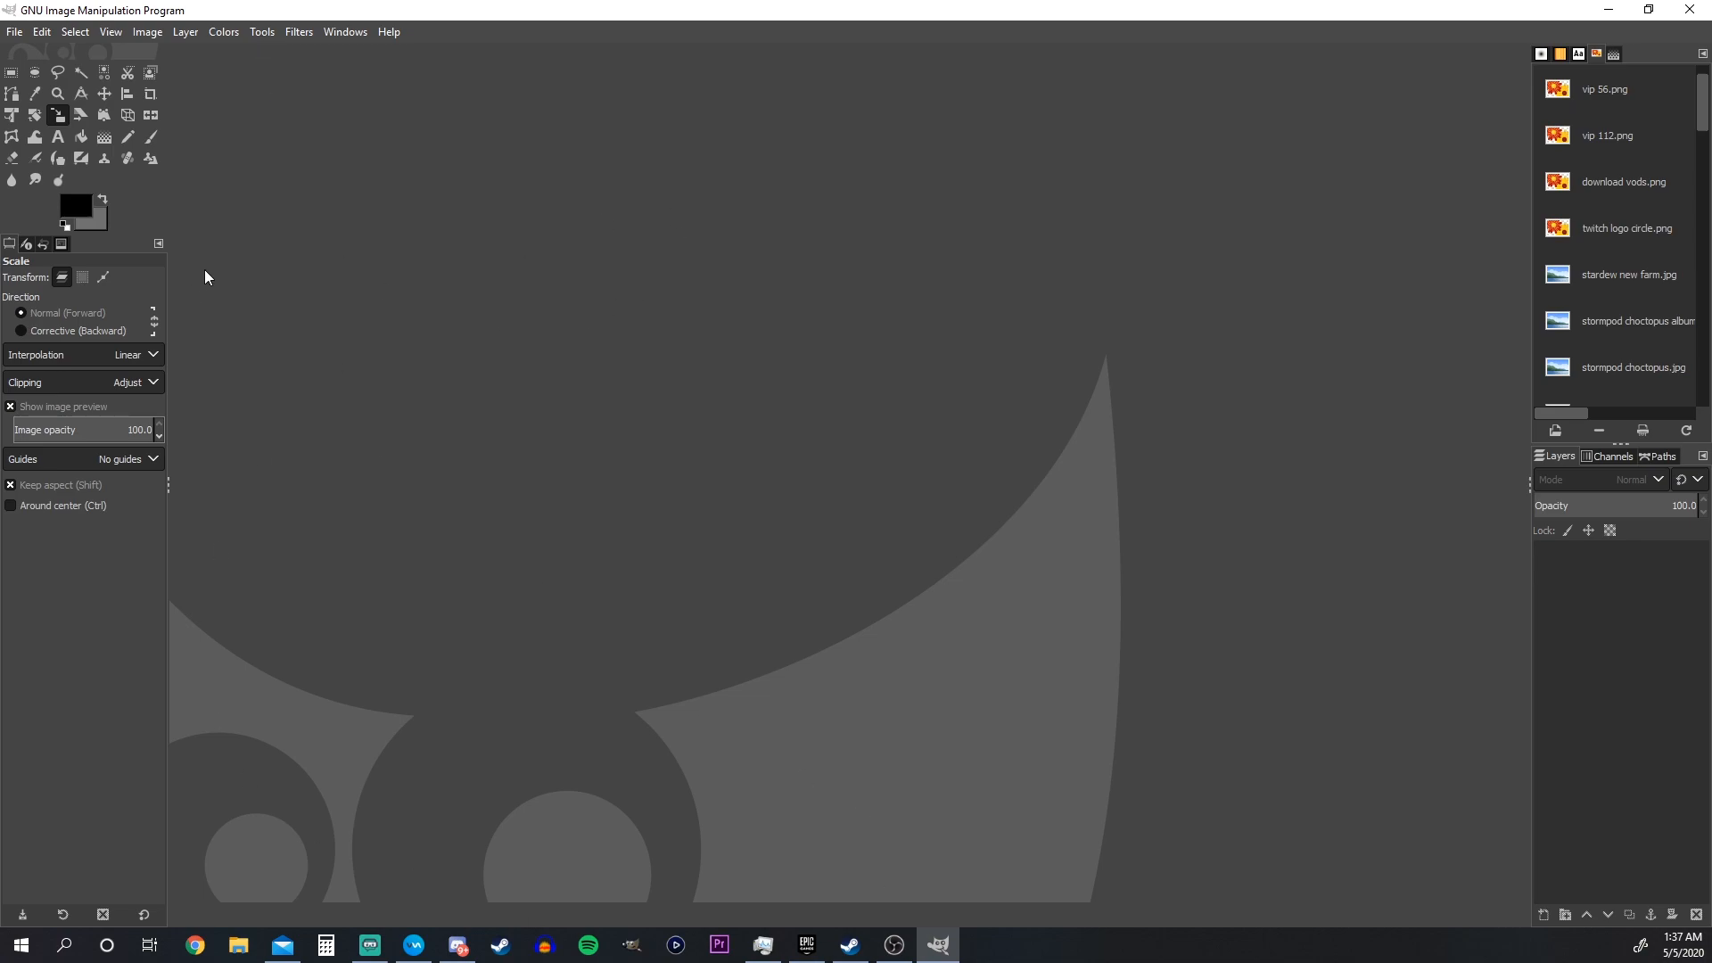
Step: Create a new blank image of 1920 × 1080 pixels
click(16, 33)
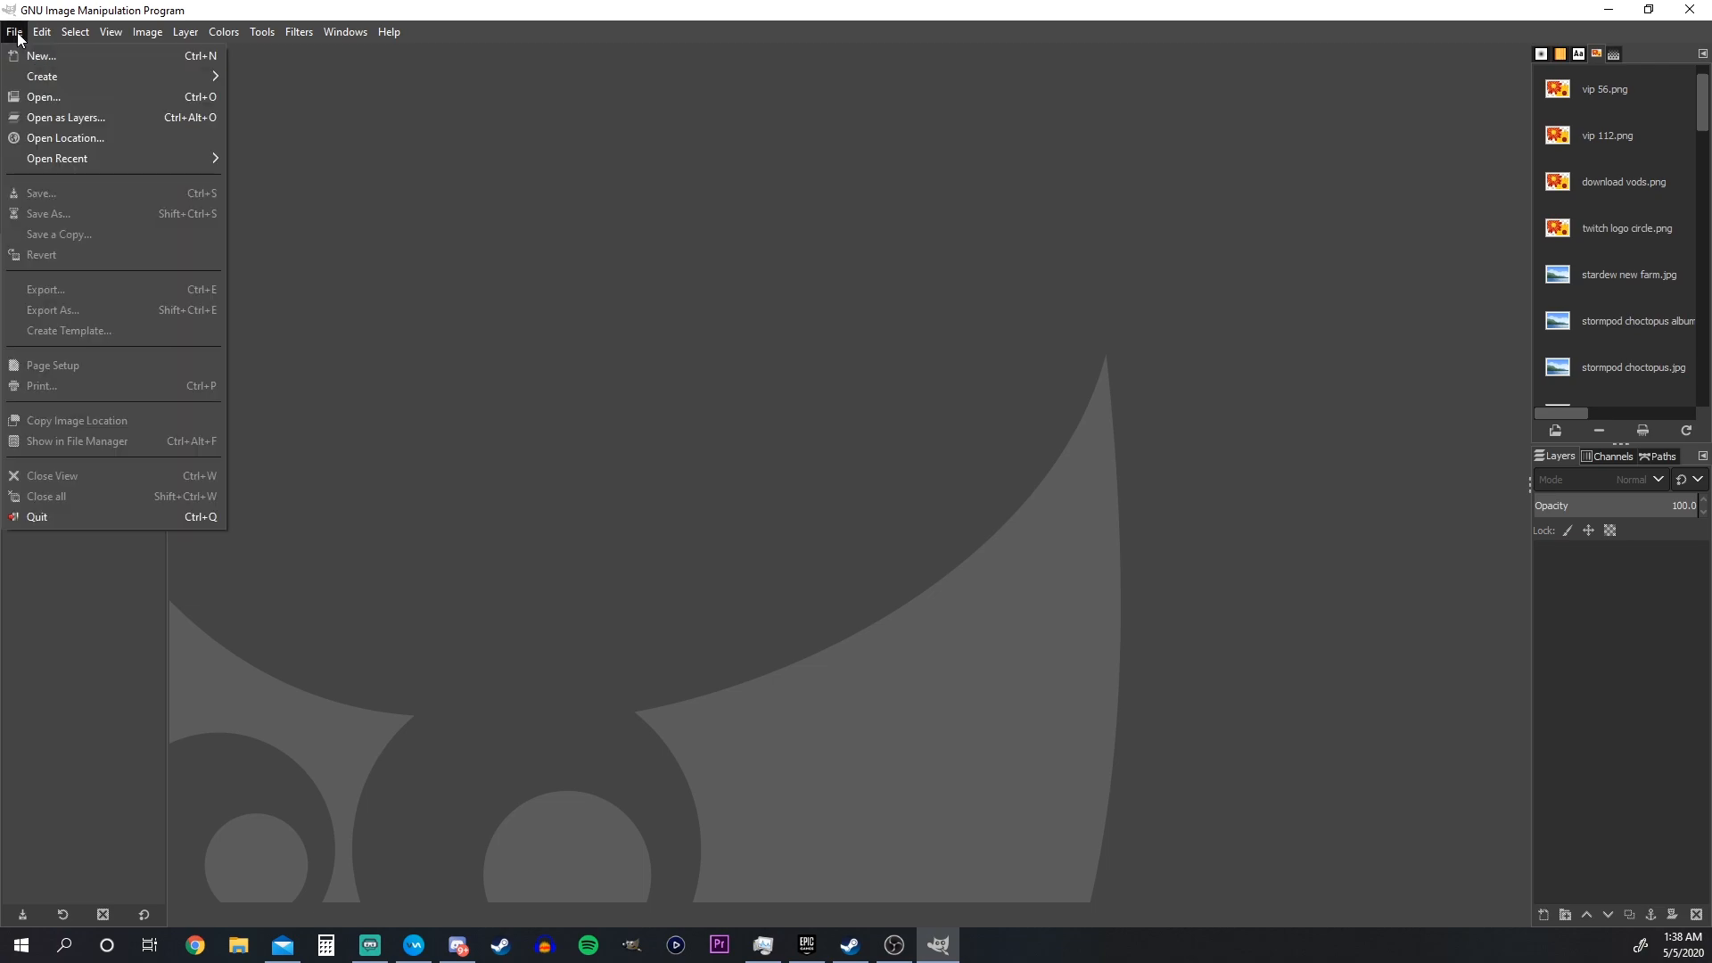
click(35, 56)
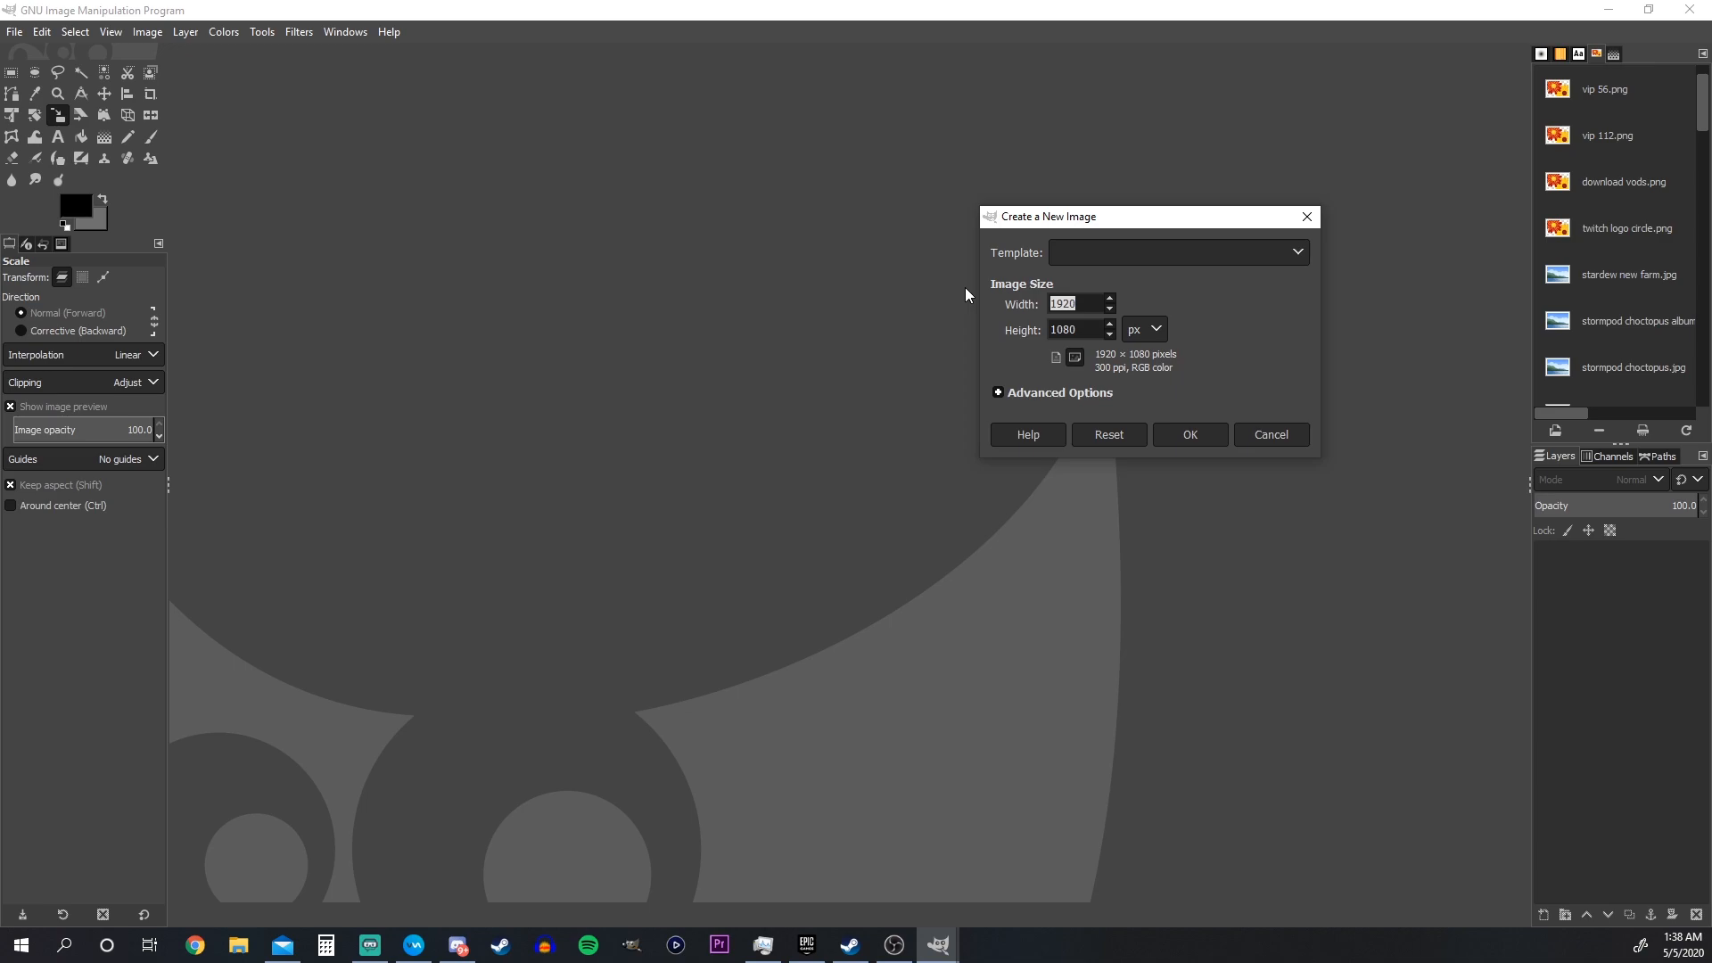
key(Return)
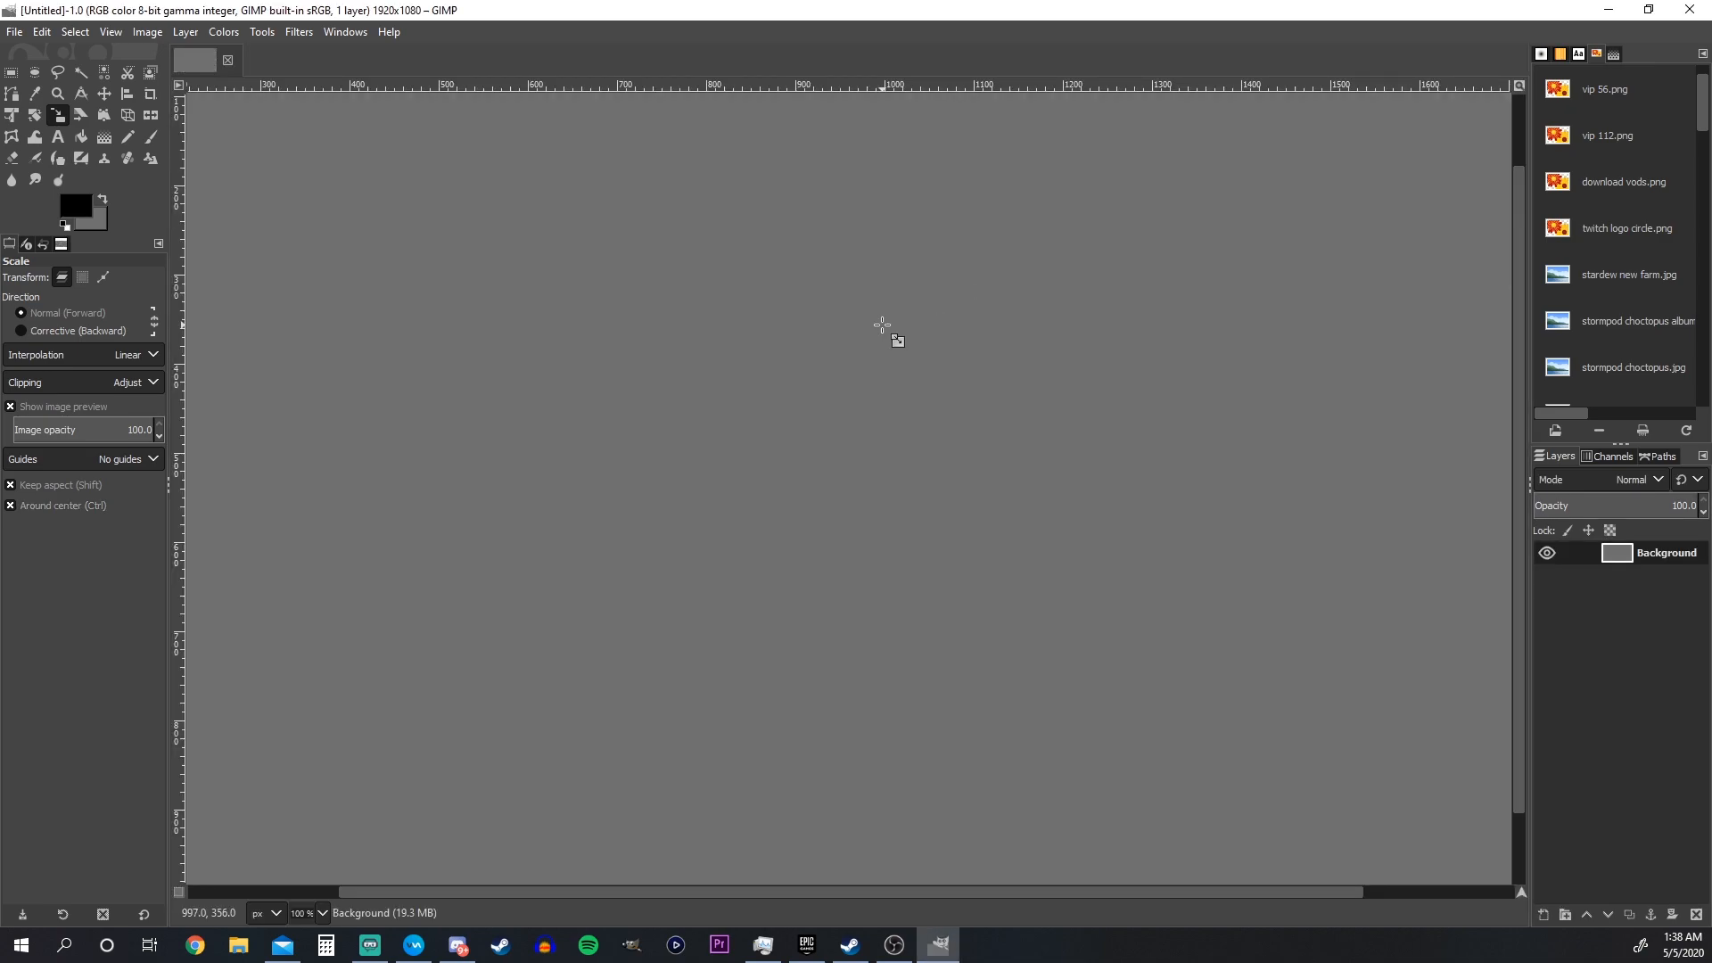
scroll(884, 324, down, 2)
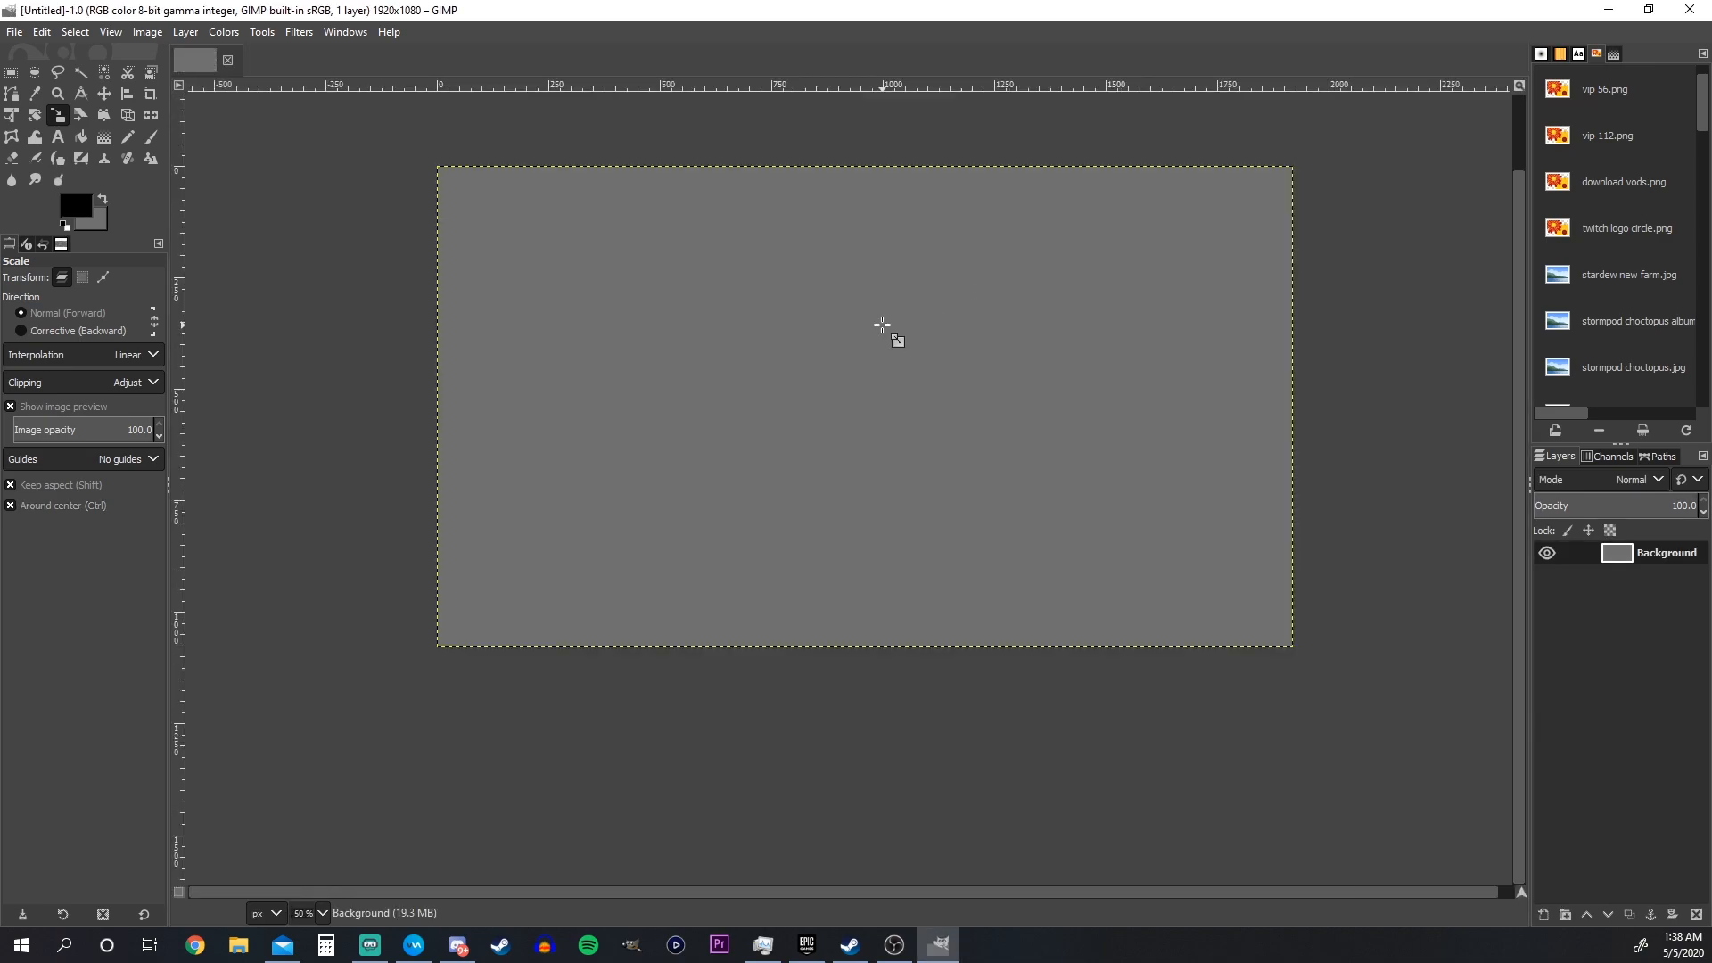
Step: Activate the Gradient tool and set the foreground to a medium blue and the background to the dark blue 200a9c
click(104, 139)
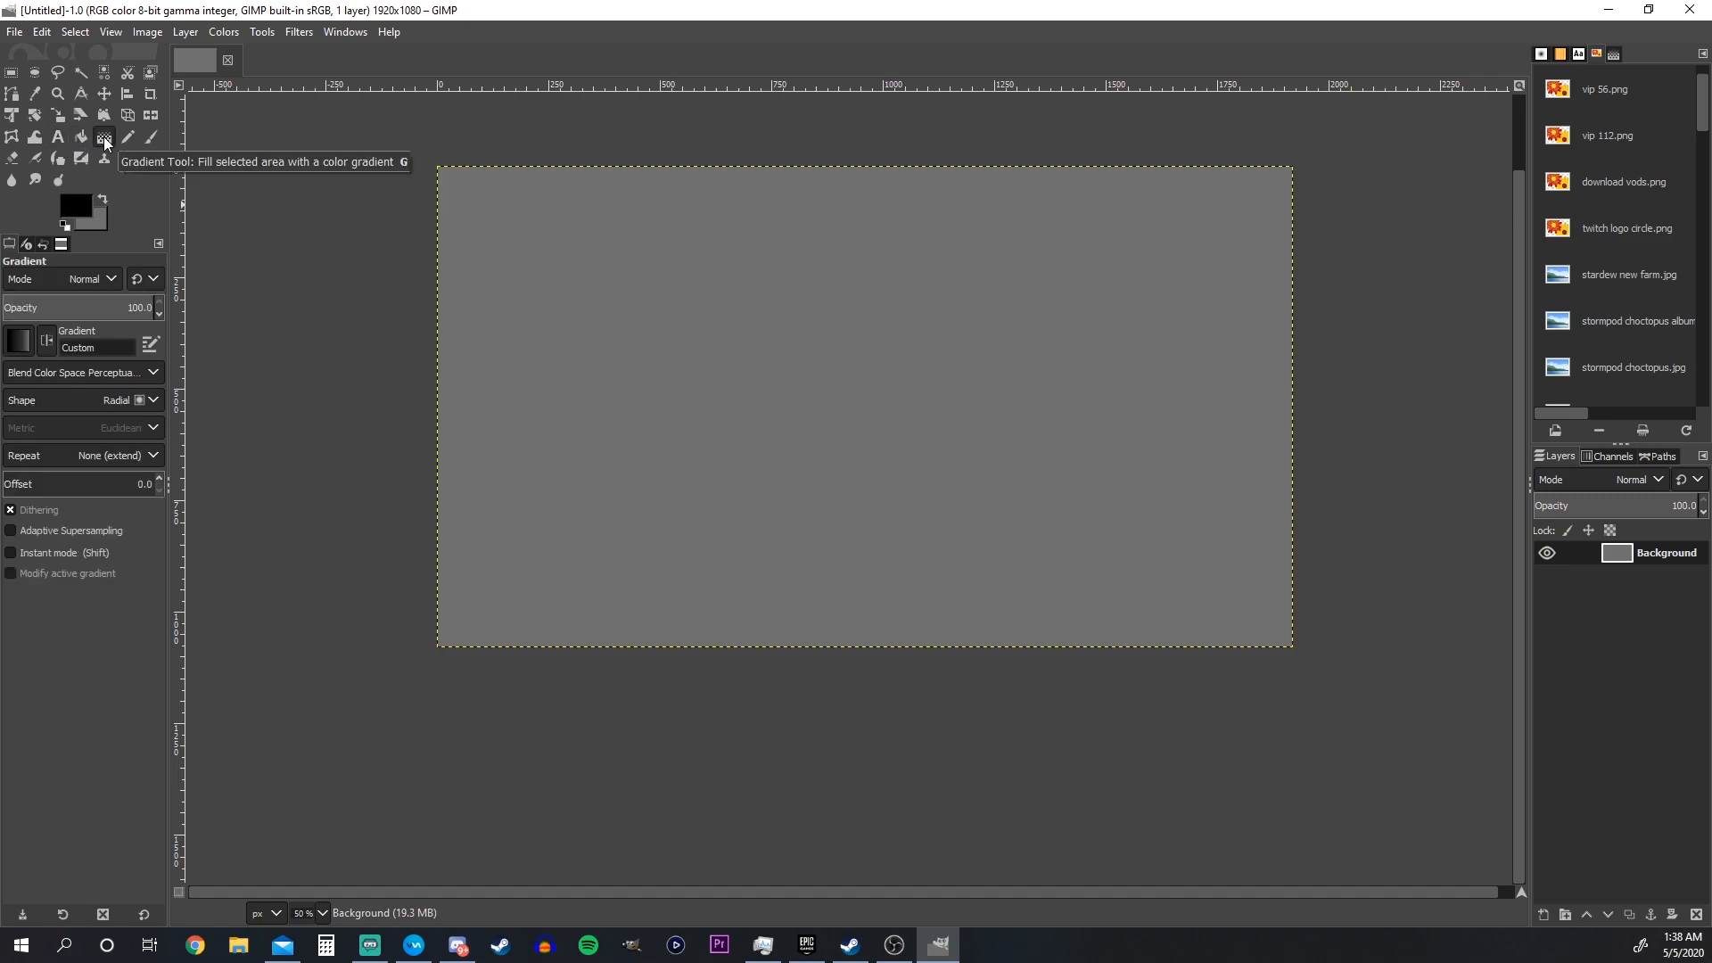
click(81, 214)
drag(1363, 296, 1298, 218)
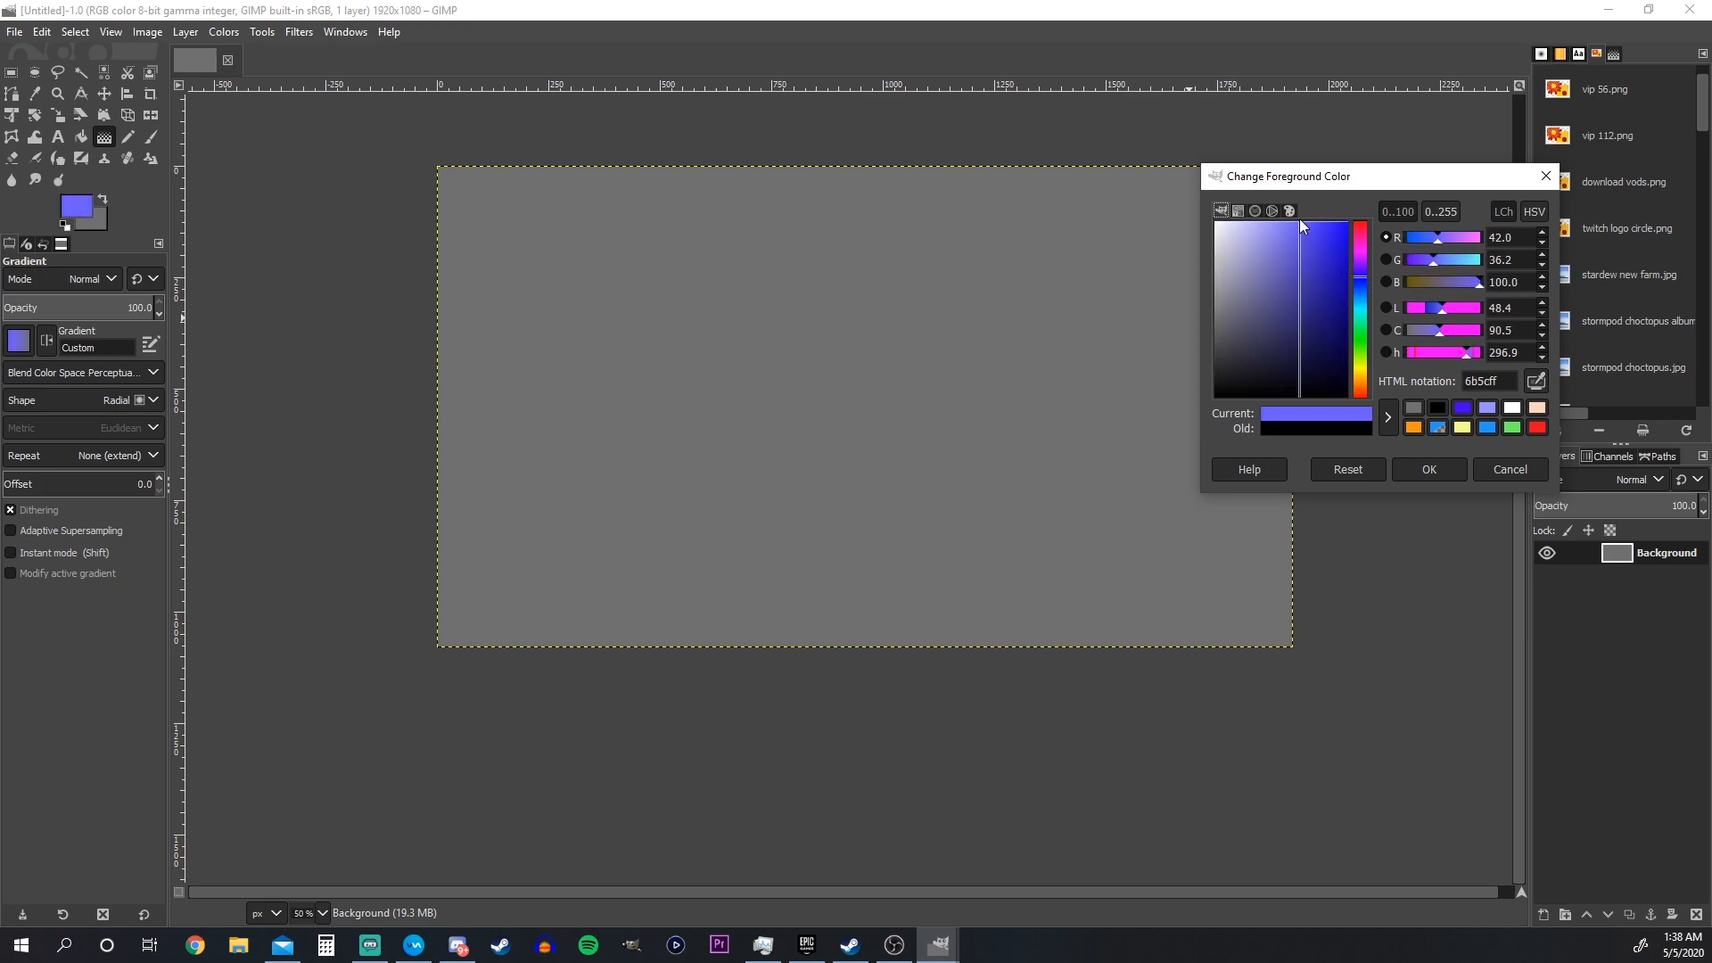
drag(1364, 280, 1362, 290)
mouse_move(1281, 241)
mouse_down()
mouse_move(1307, 236)
mouse_move(1356, 278)
mouse_move(1328, 260)
mouse_up()
click(1424, 468)
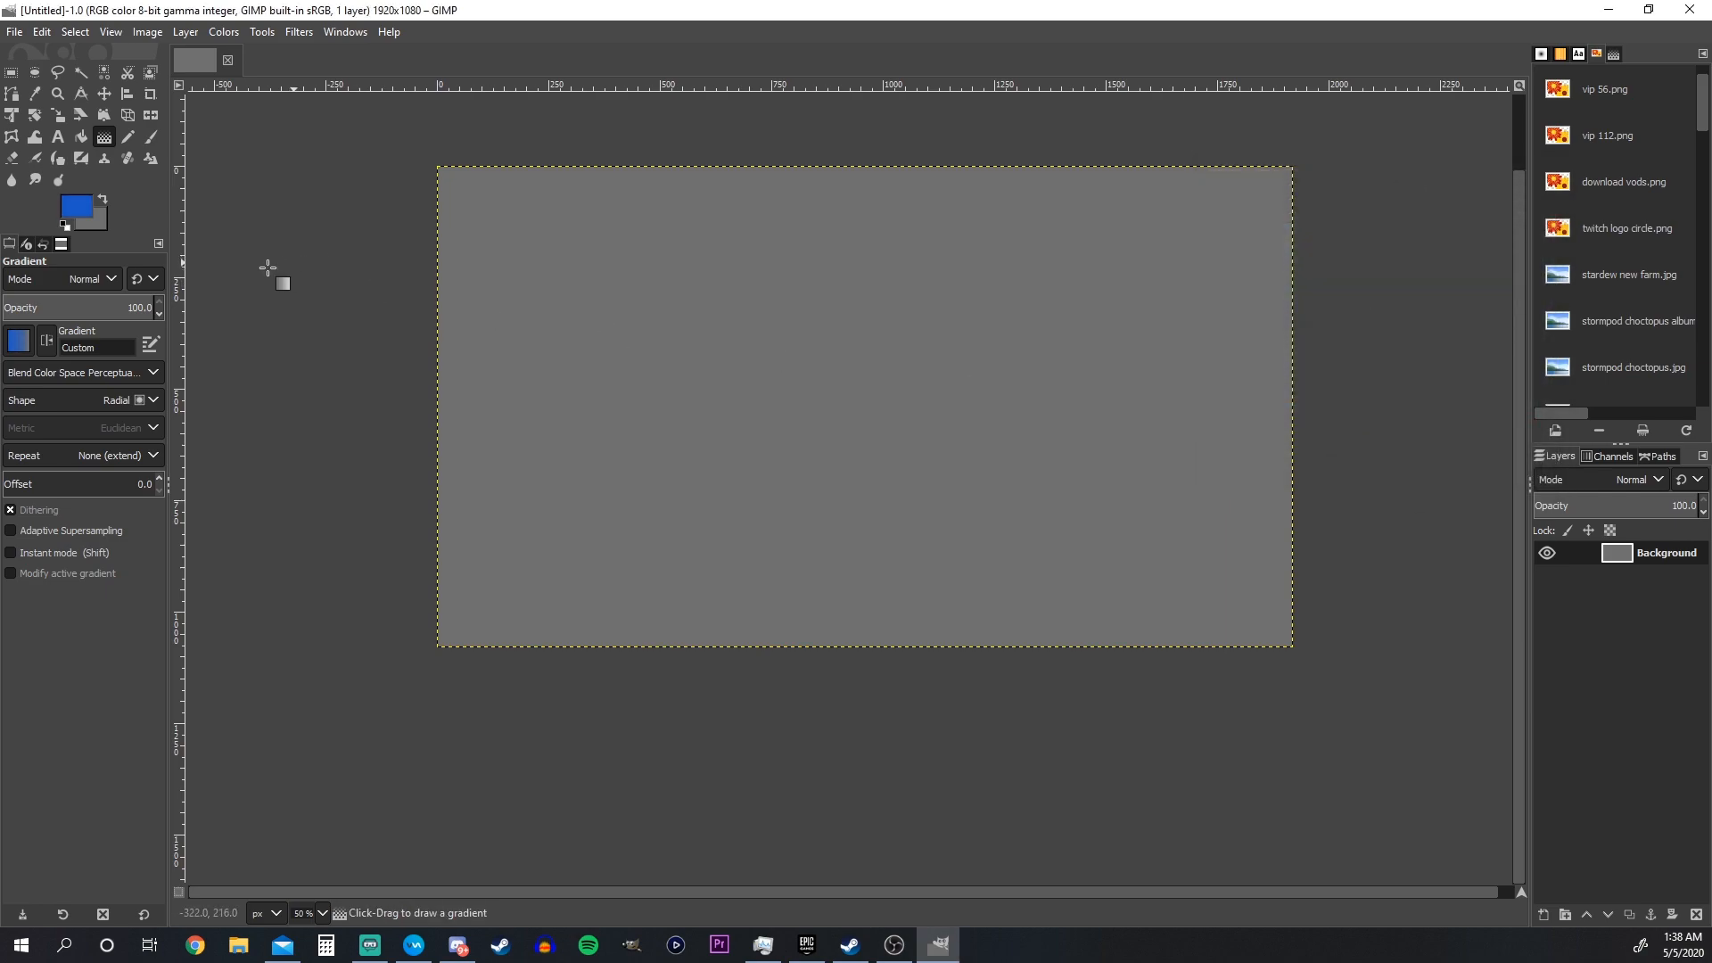
click(98, 221)
mouse_move(1364, 312)
mouse_down()
mouse_move(1362, 275)
mouse_move(1310, 212)
mouse_move(1340, 297)
mouse_up()
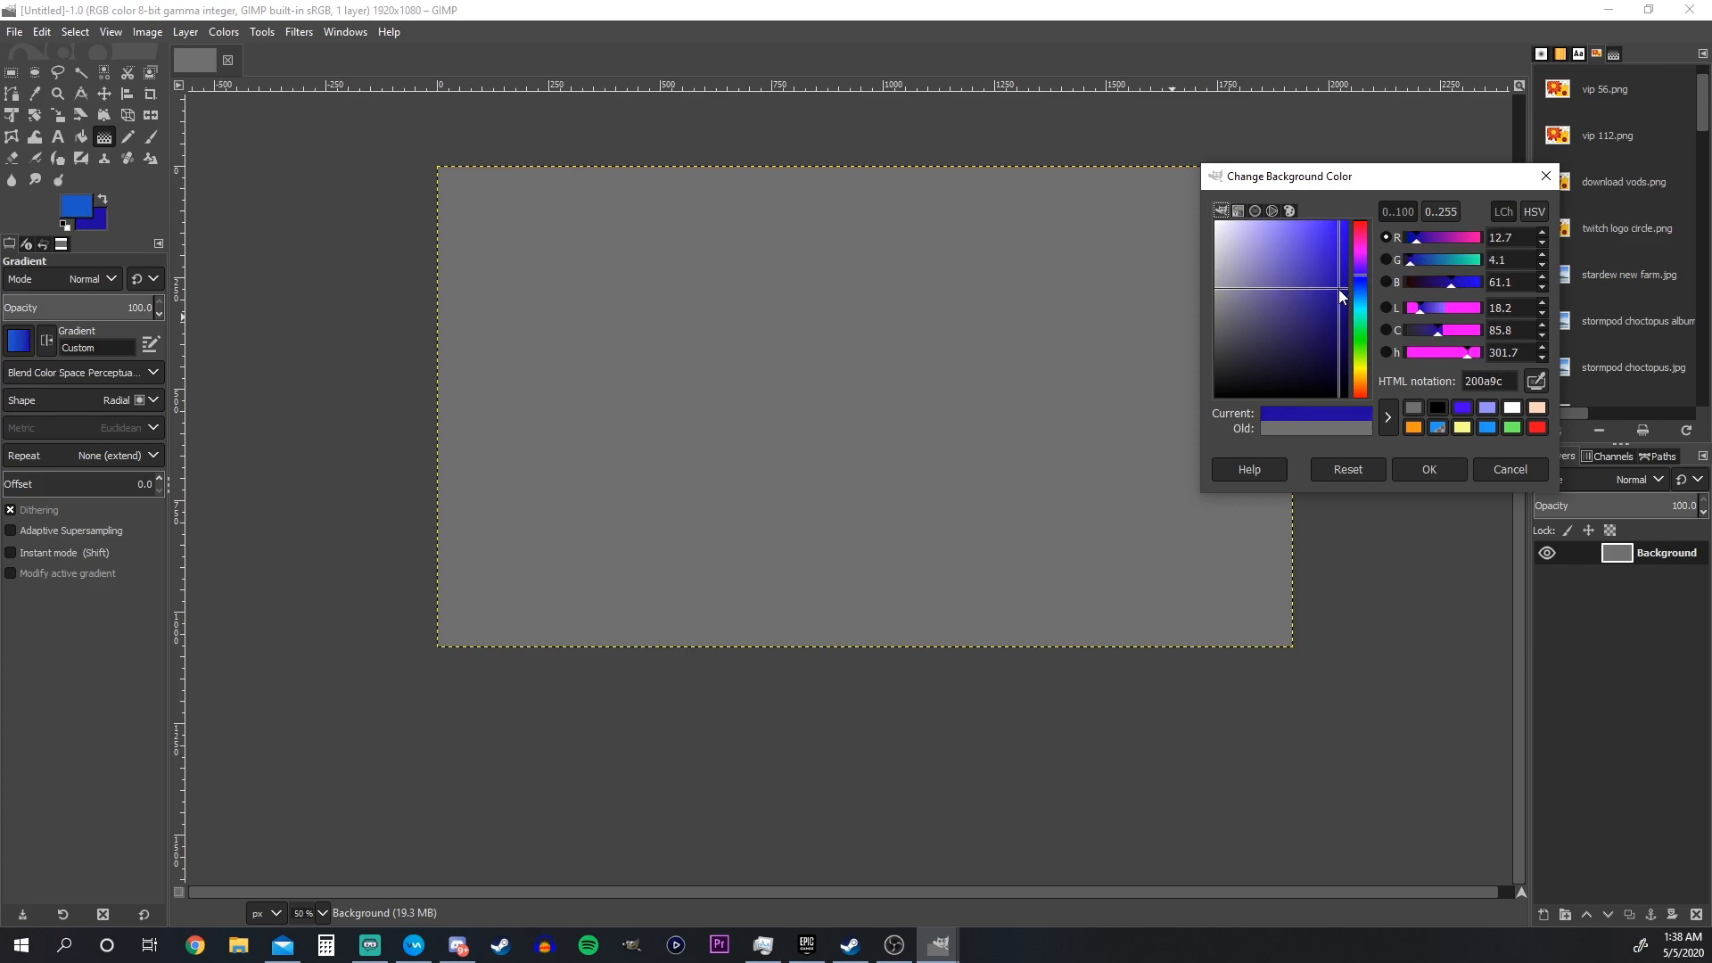
click(1432, 470)
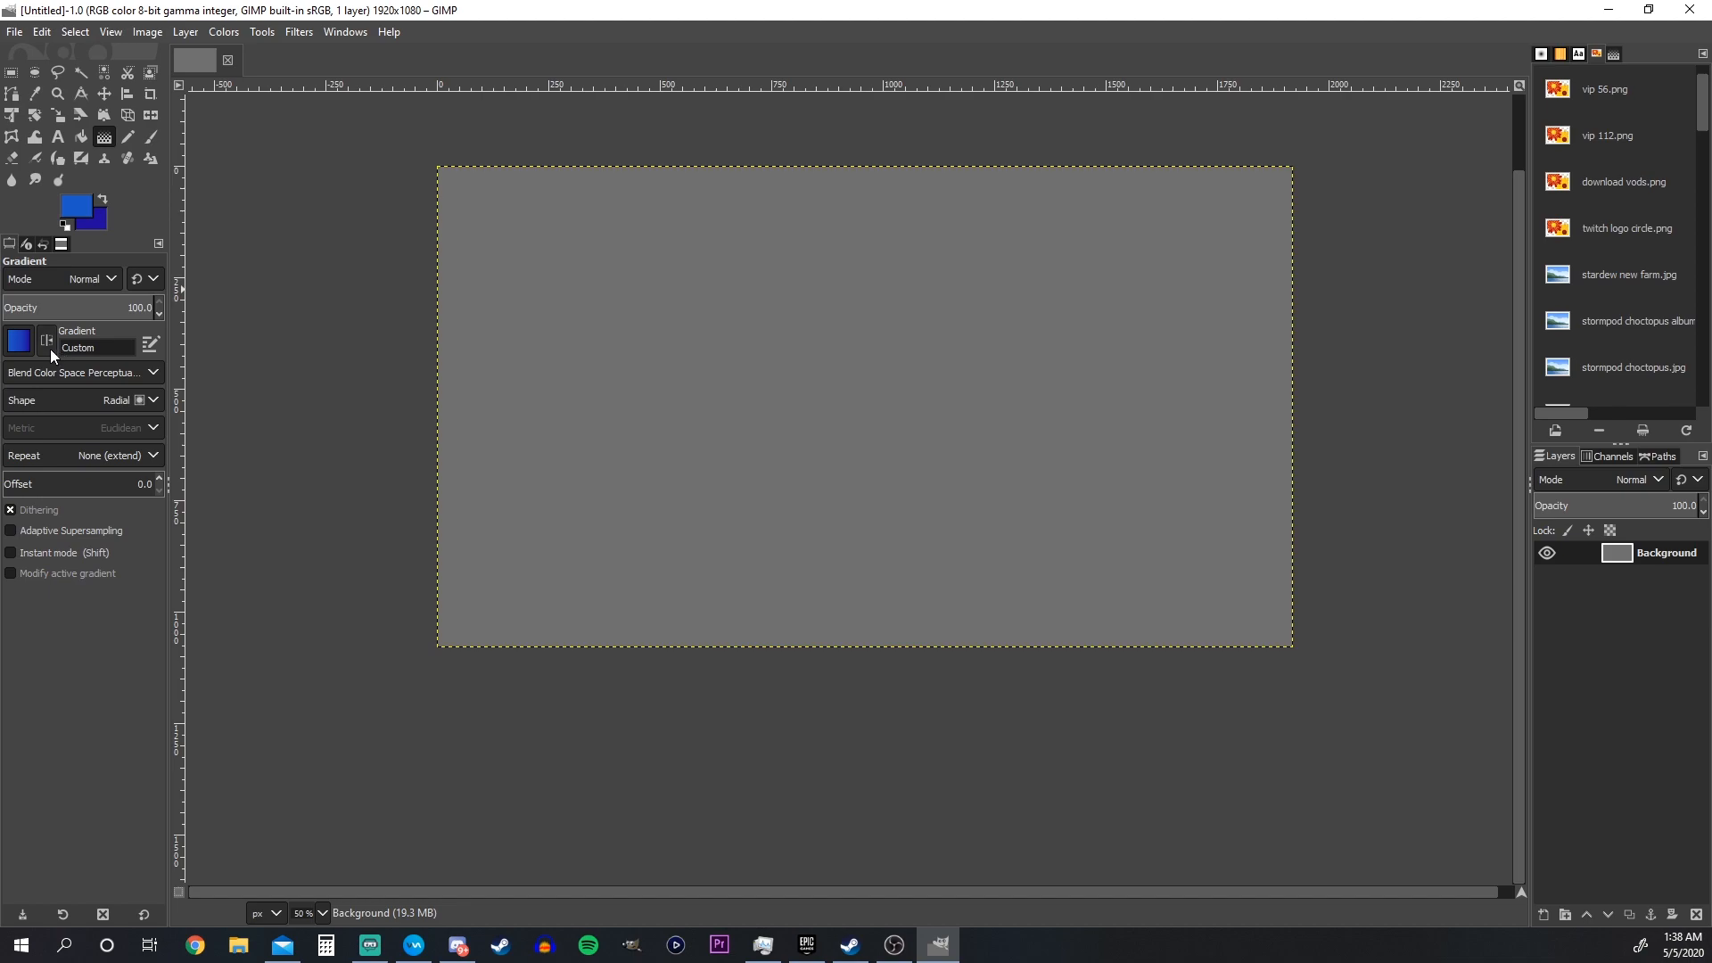
Step: Draw a radial gradient from the image's centre to about 16, 18 px near its upper-left corner
click(145, 402)
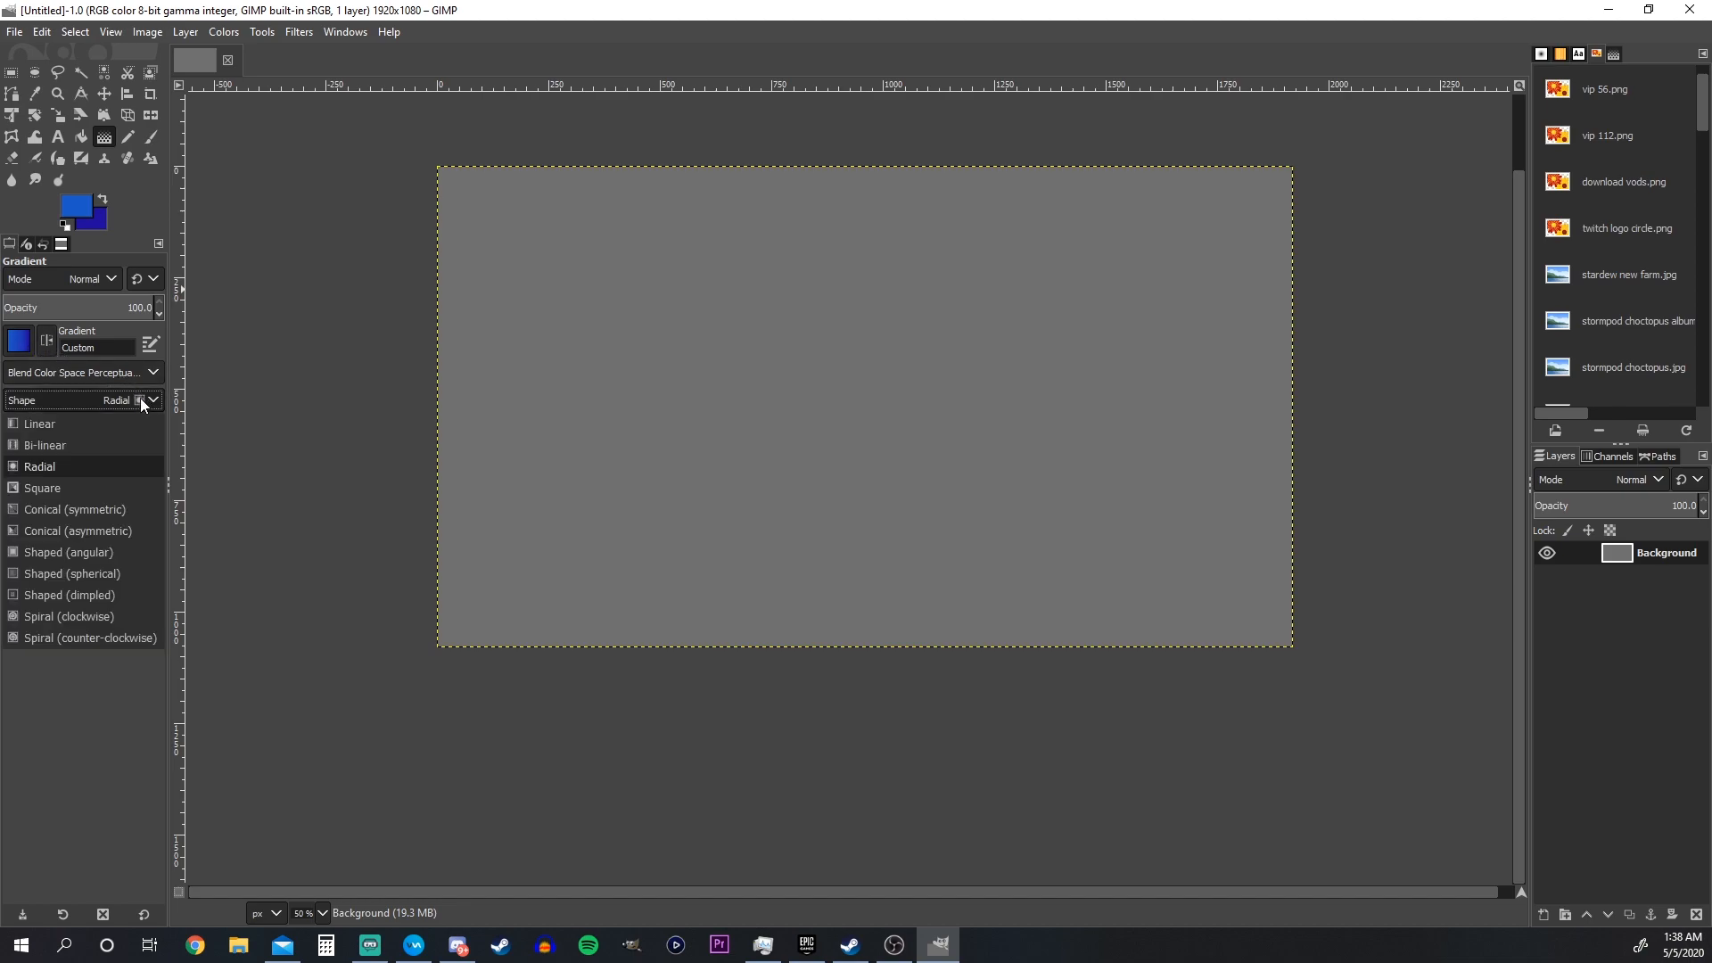
click(80, 468)
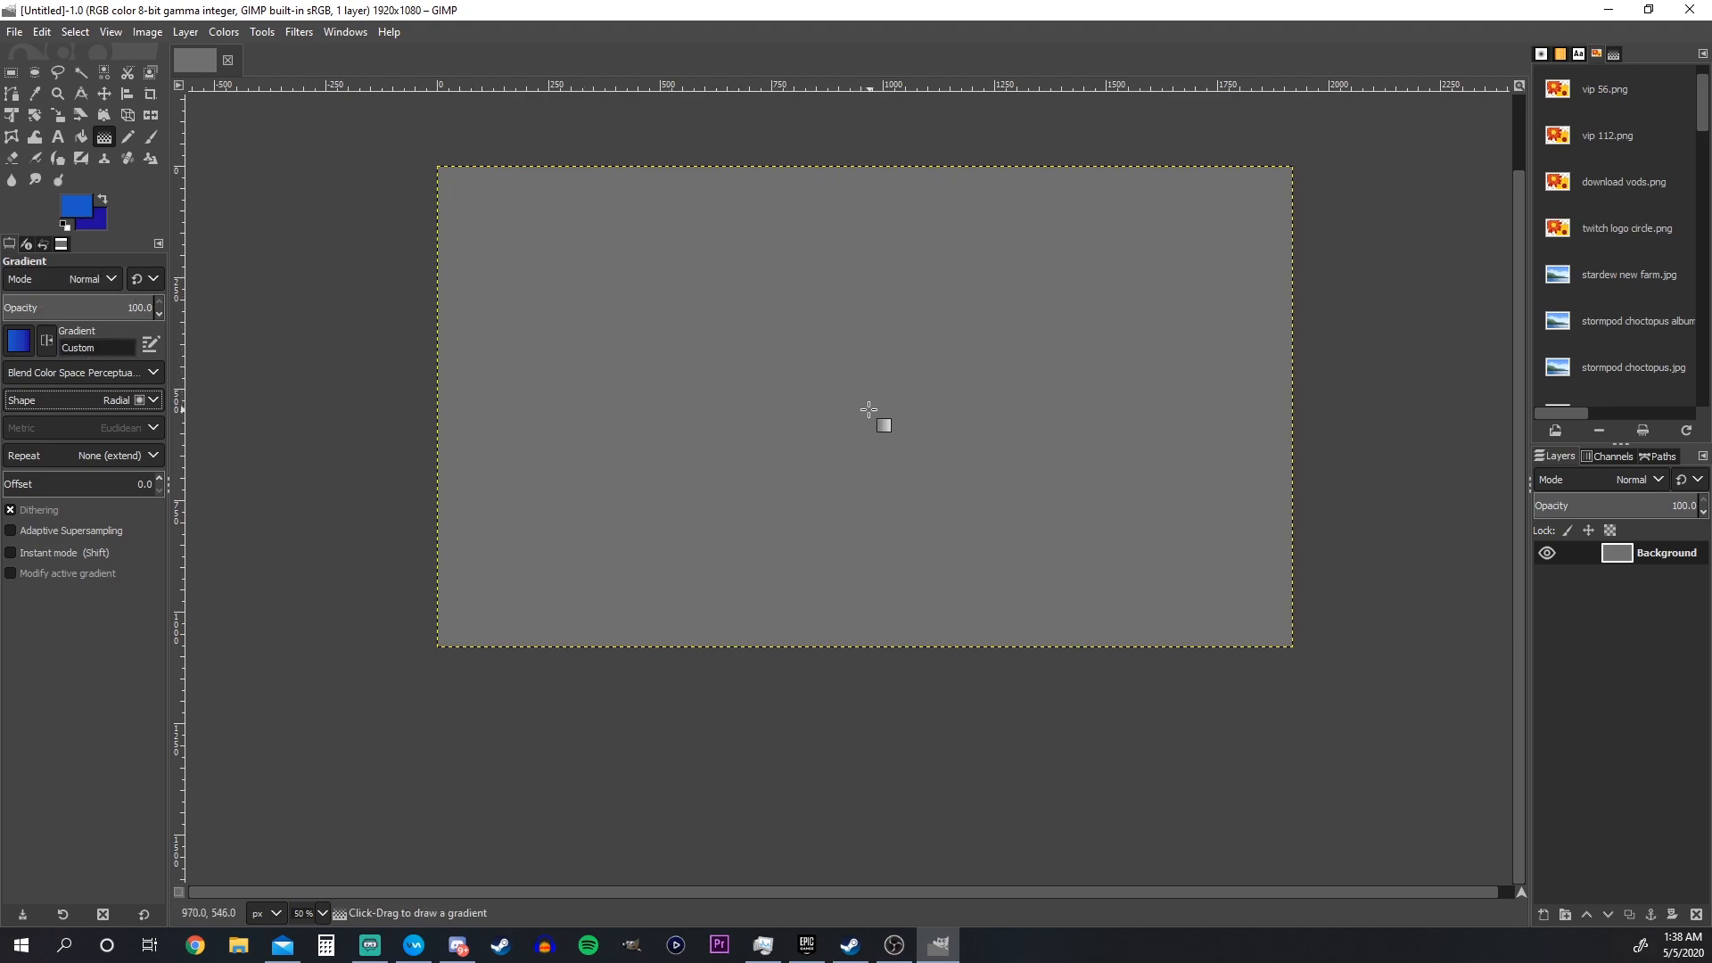
drag(860, 410, 450, 178)
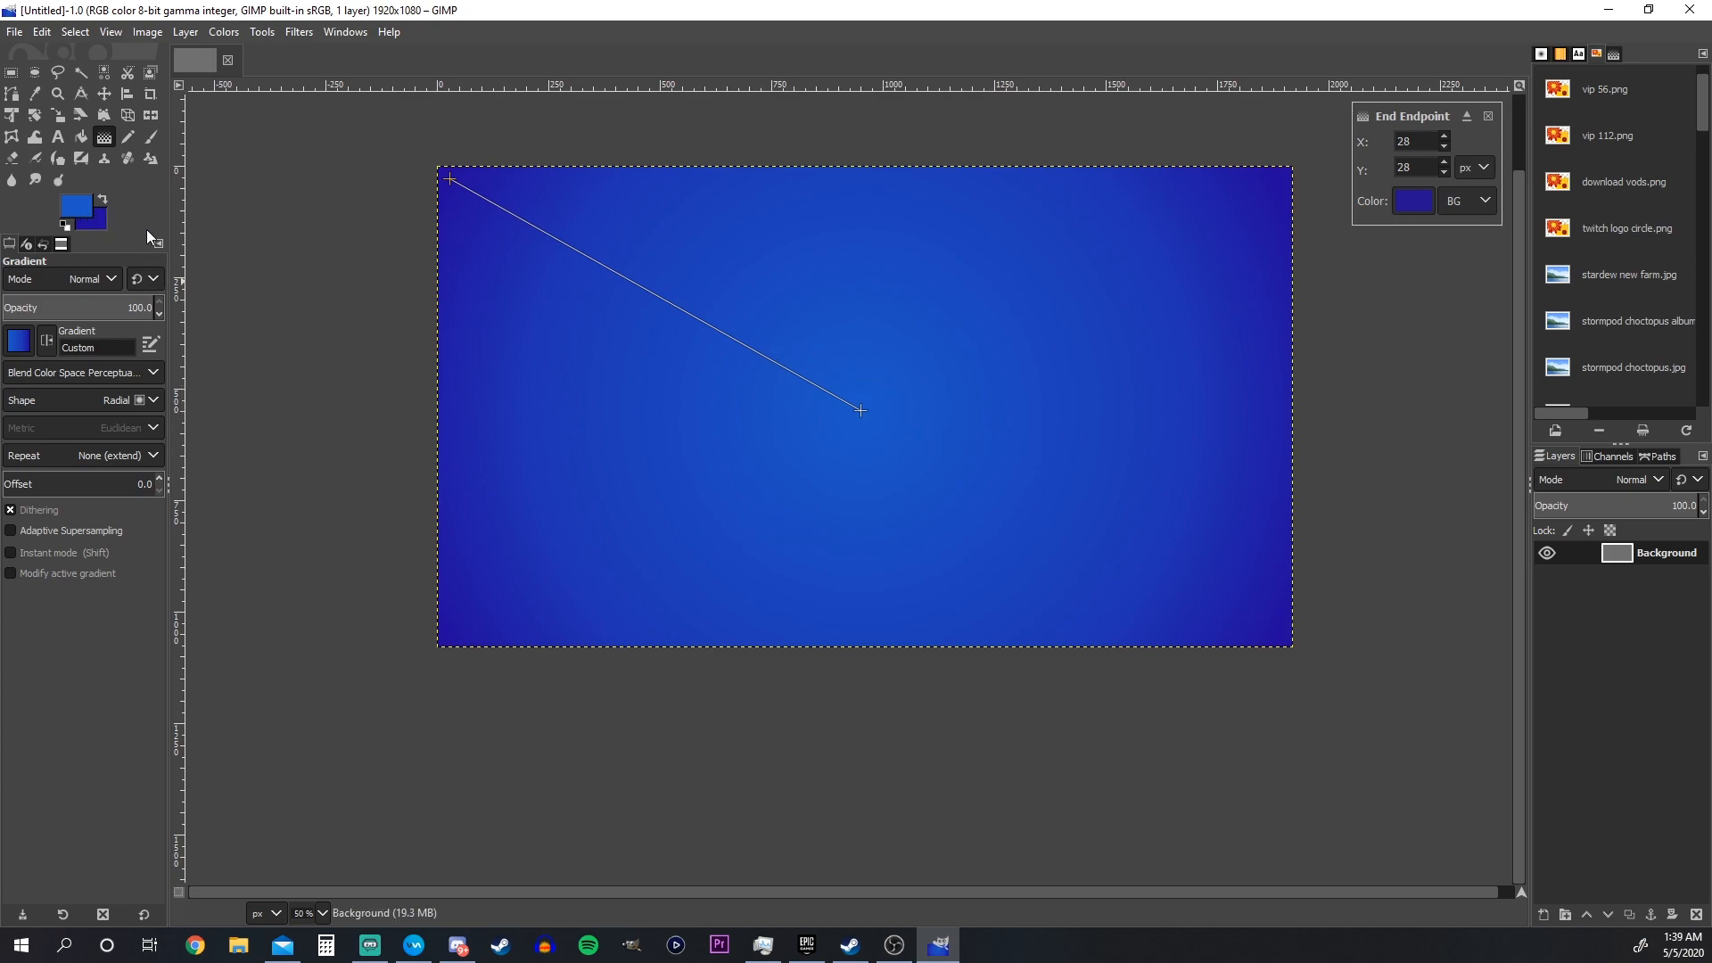
mouse_move(450, 178)
mouse_down()
mouse_move(687, 326)
mouse_move(577, 284)
mouse_move(444, 174)
mouse_up()
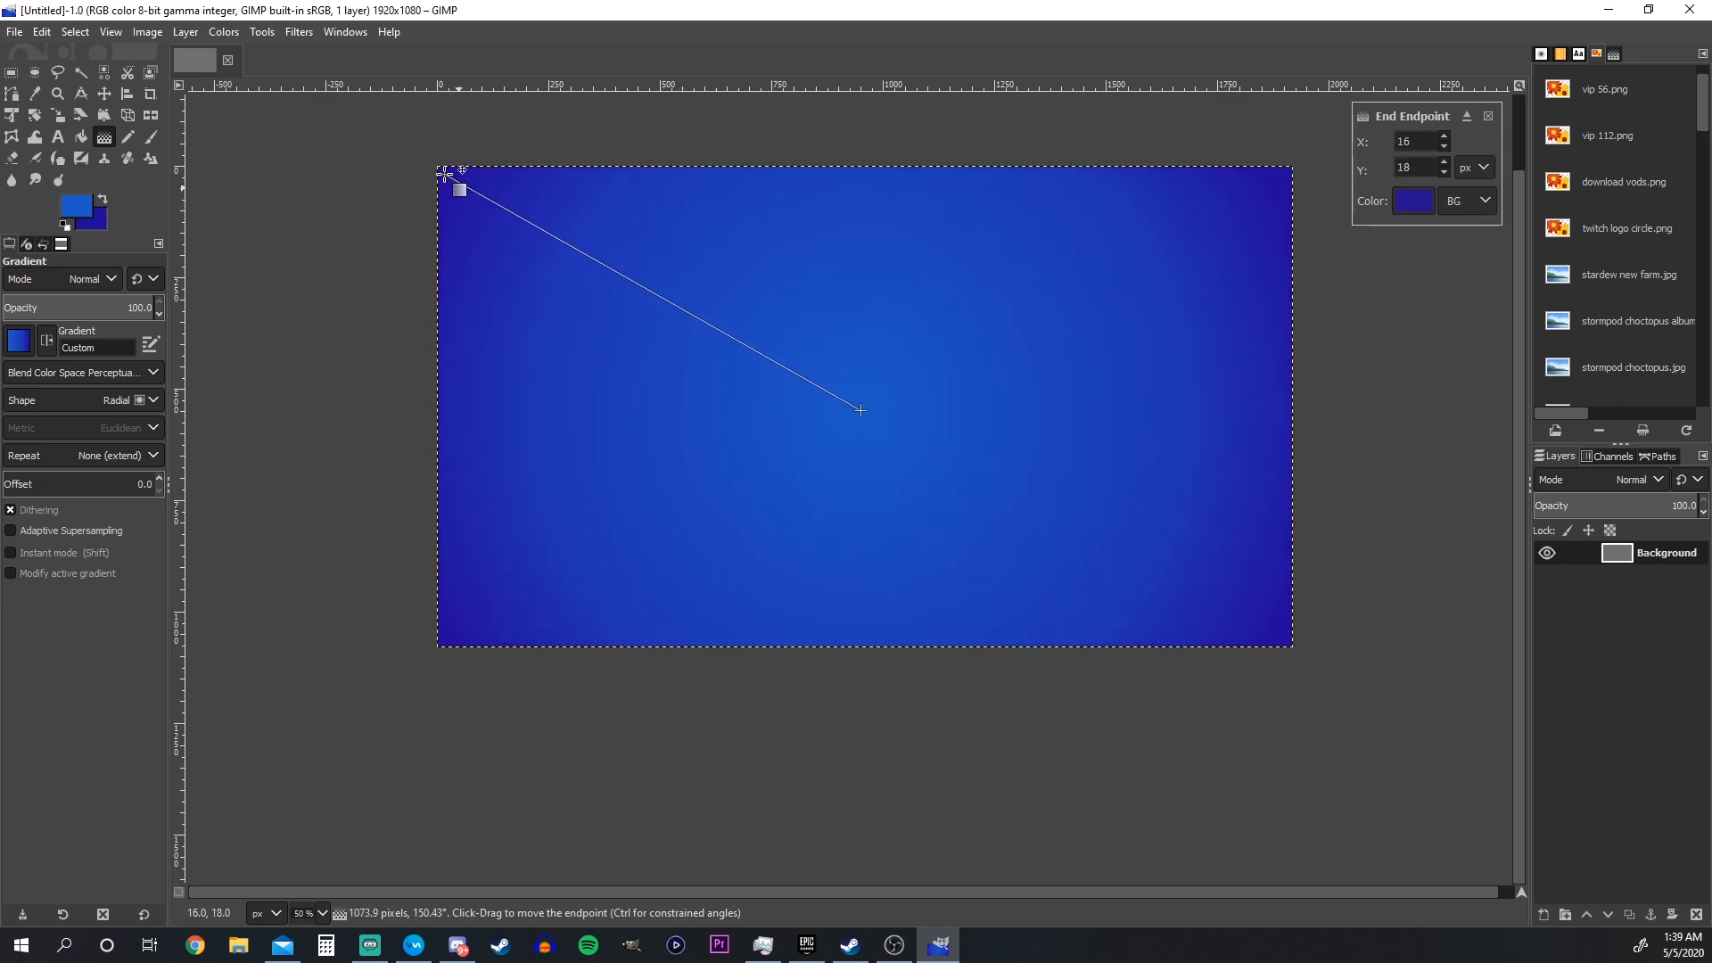
Step: Darken the gradient's background colour to 0b0623 and finish the gradient by switching to the Bucket Fill tool
click(98, 224)
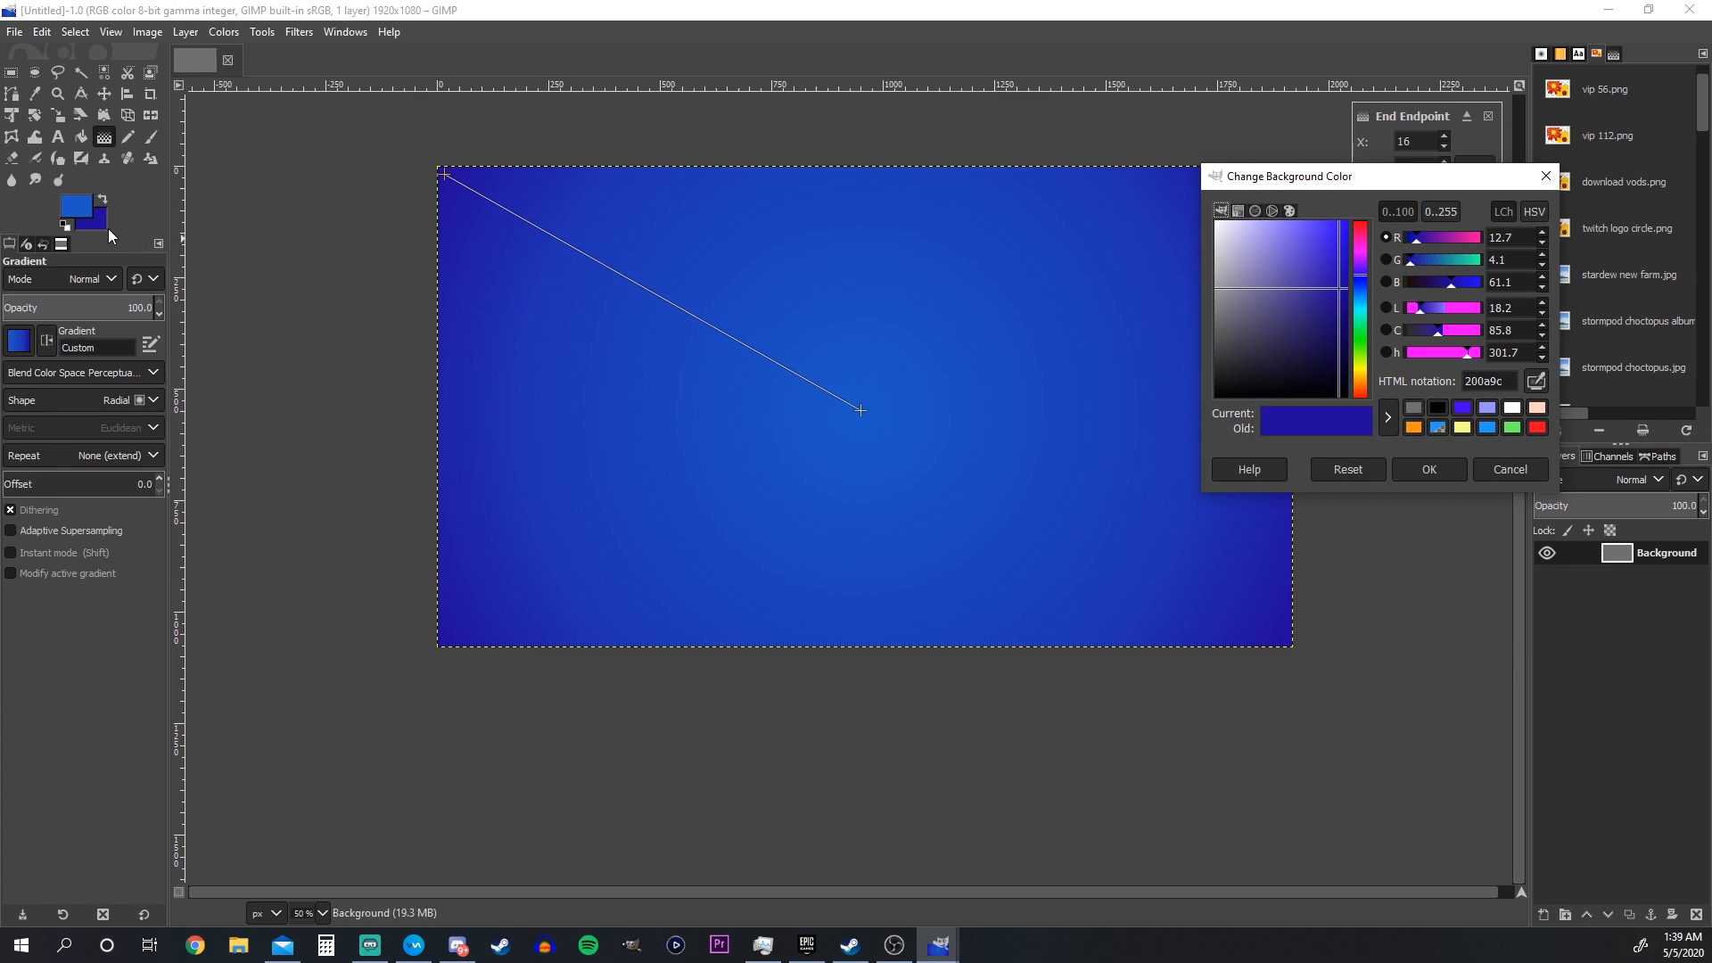
drag(1337, 283, 1323, 373)
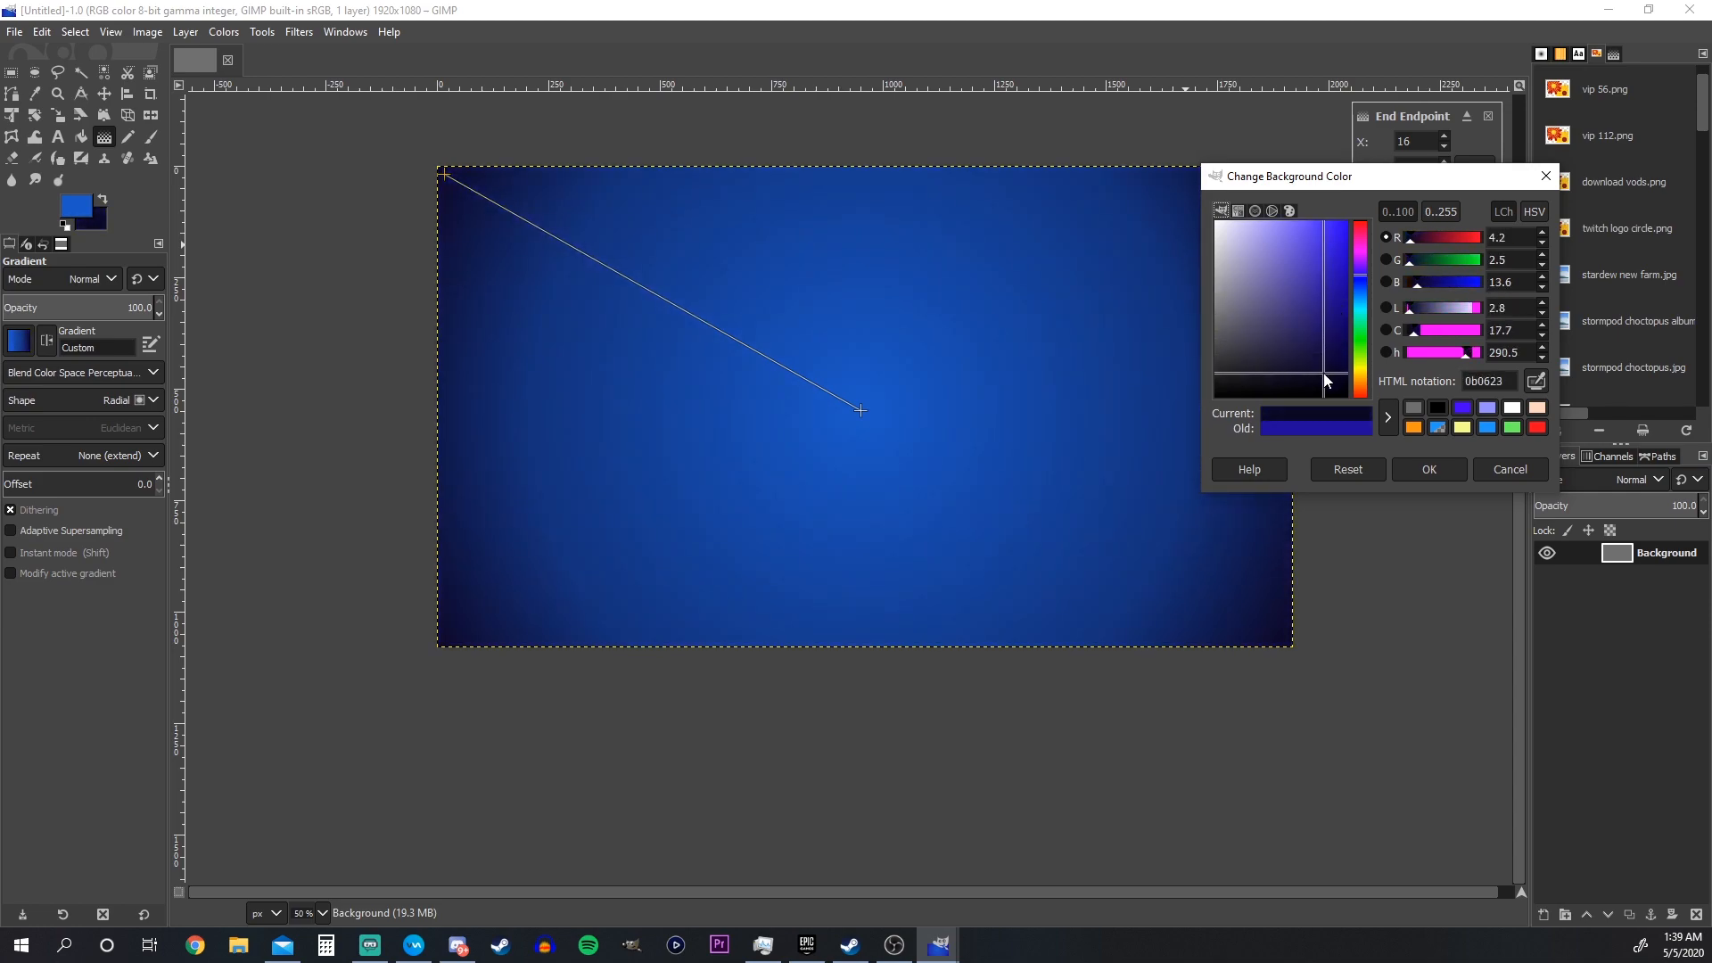
click(1429, 470)
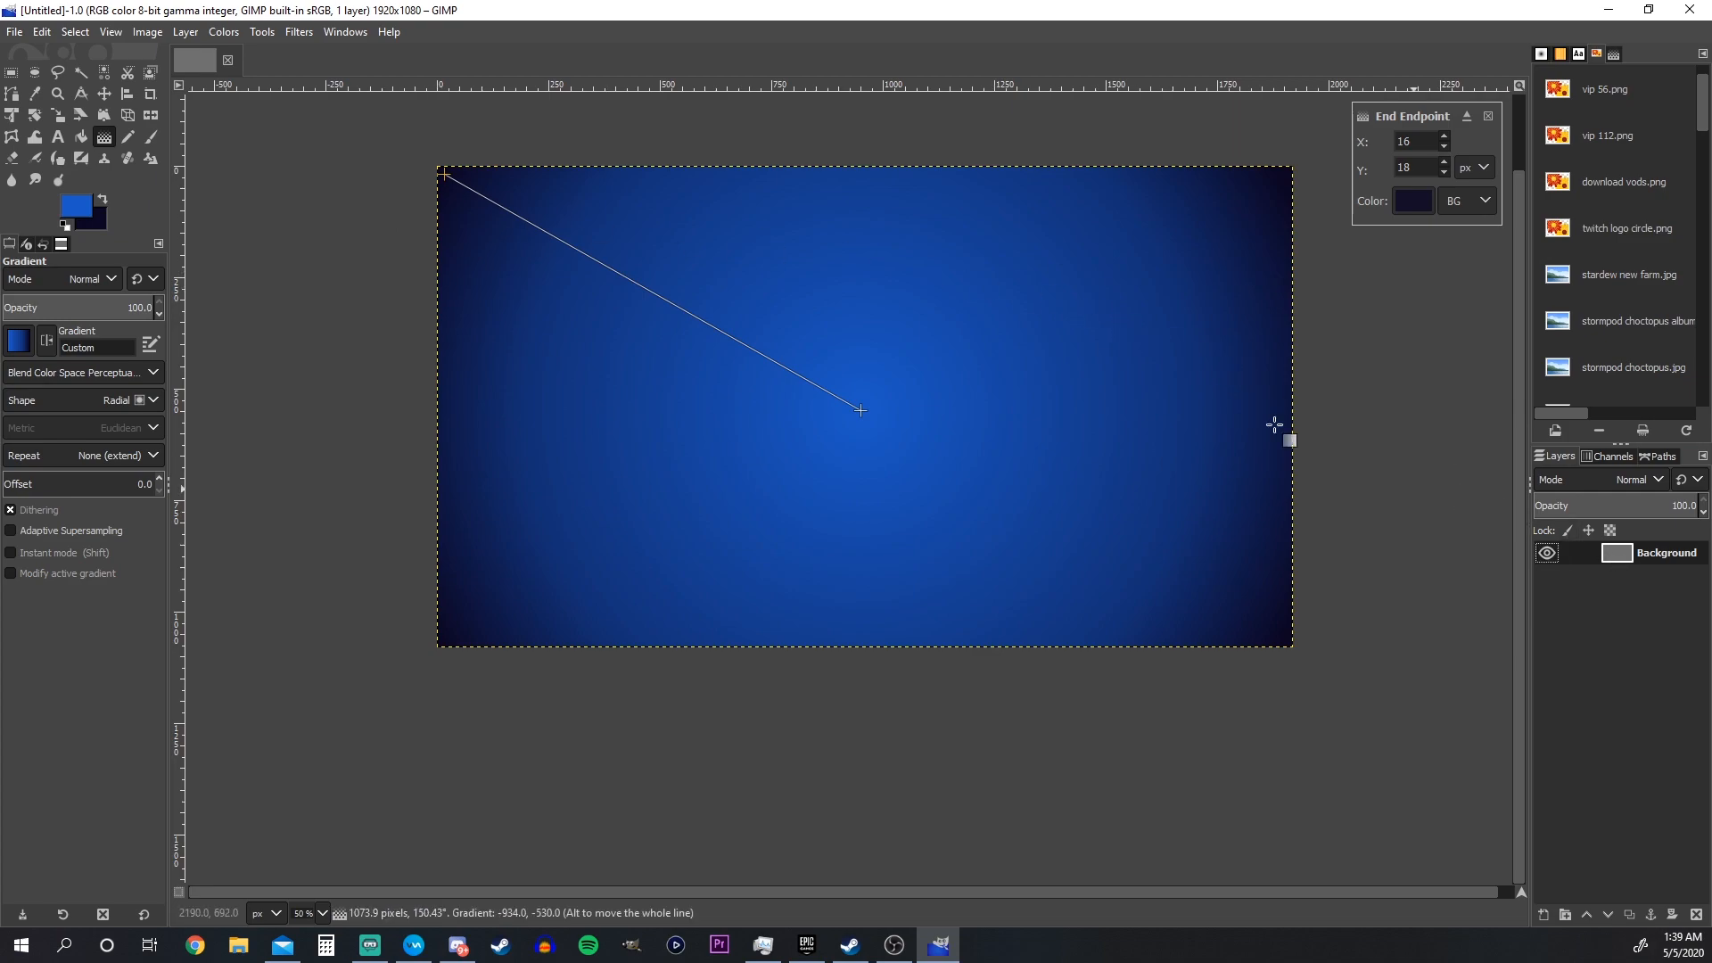
click(88, 139)
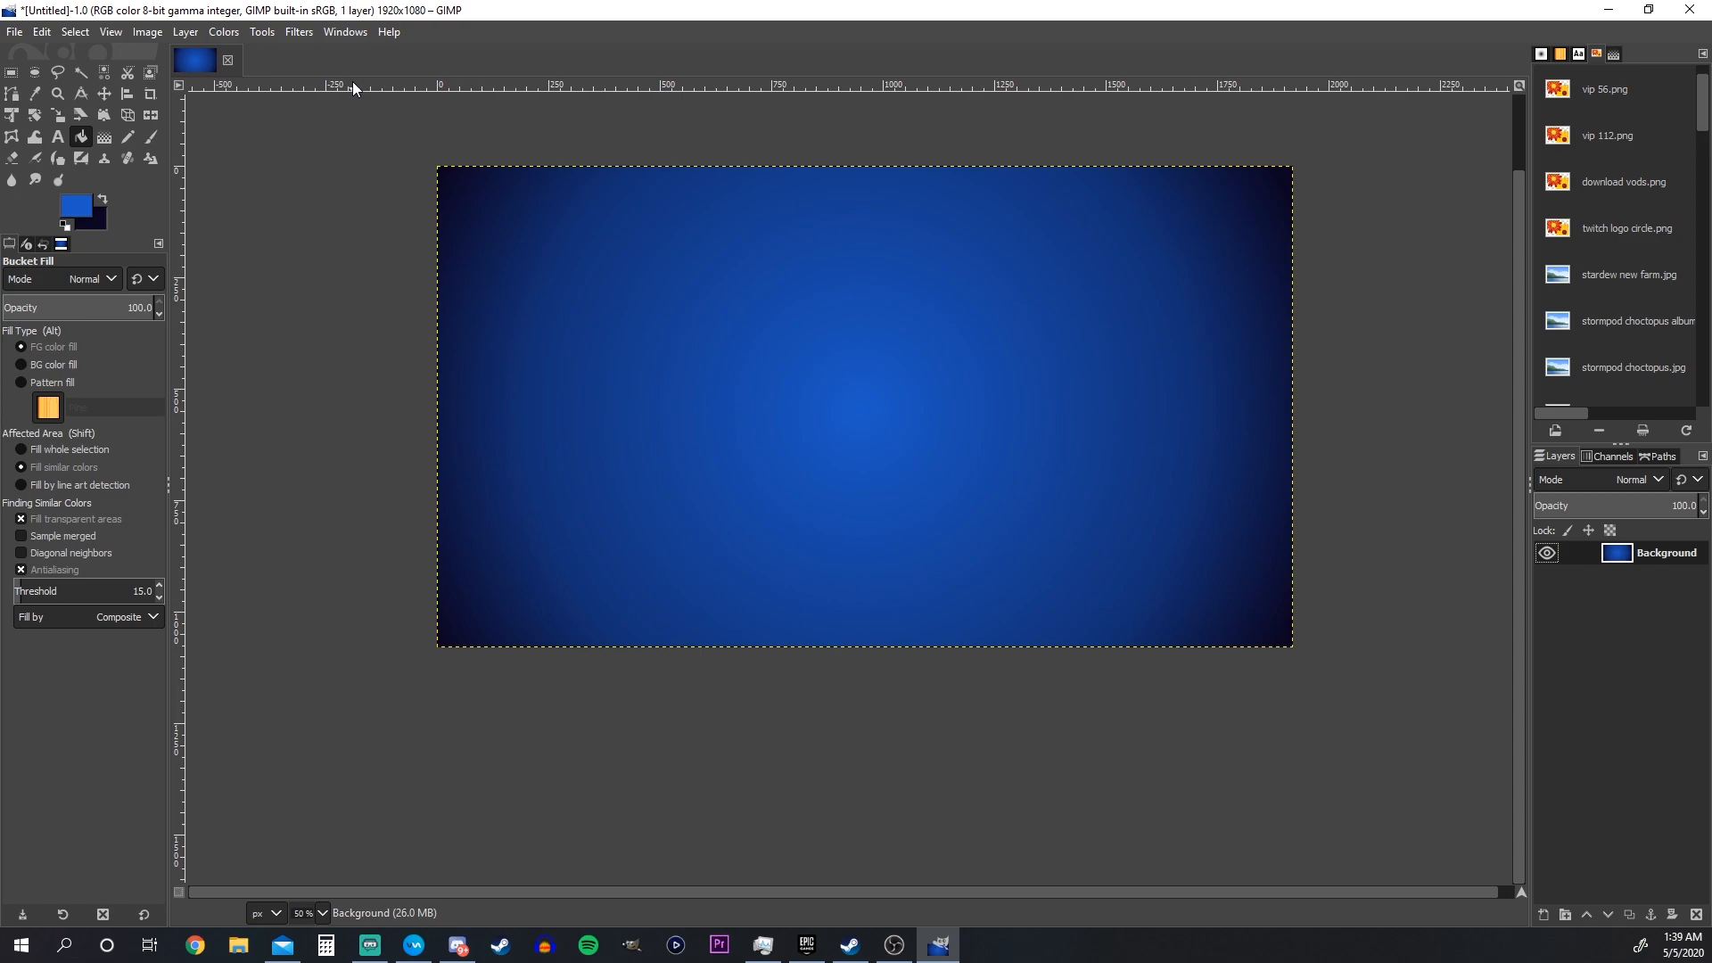
Step: Export the gradient image as radial bg
click(13, 33)
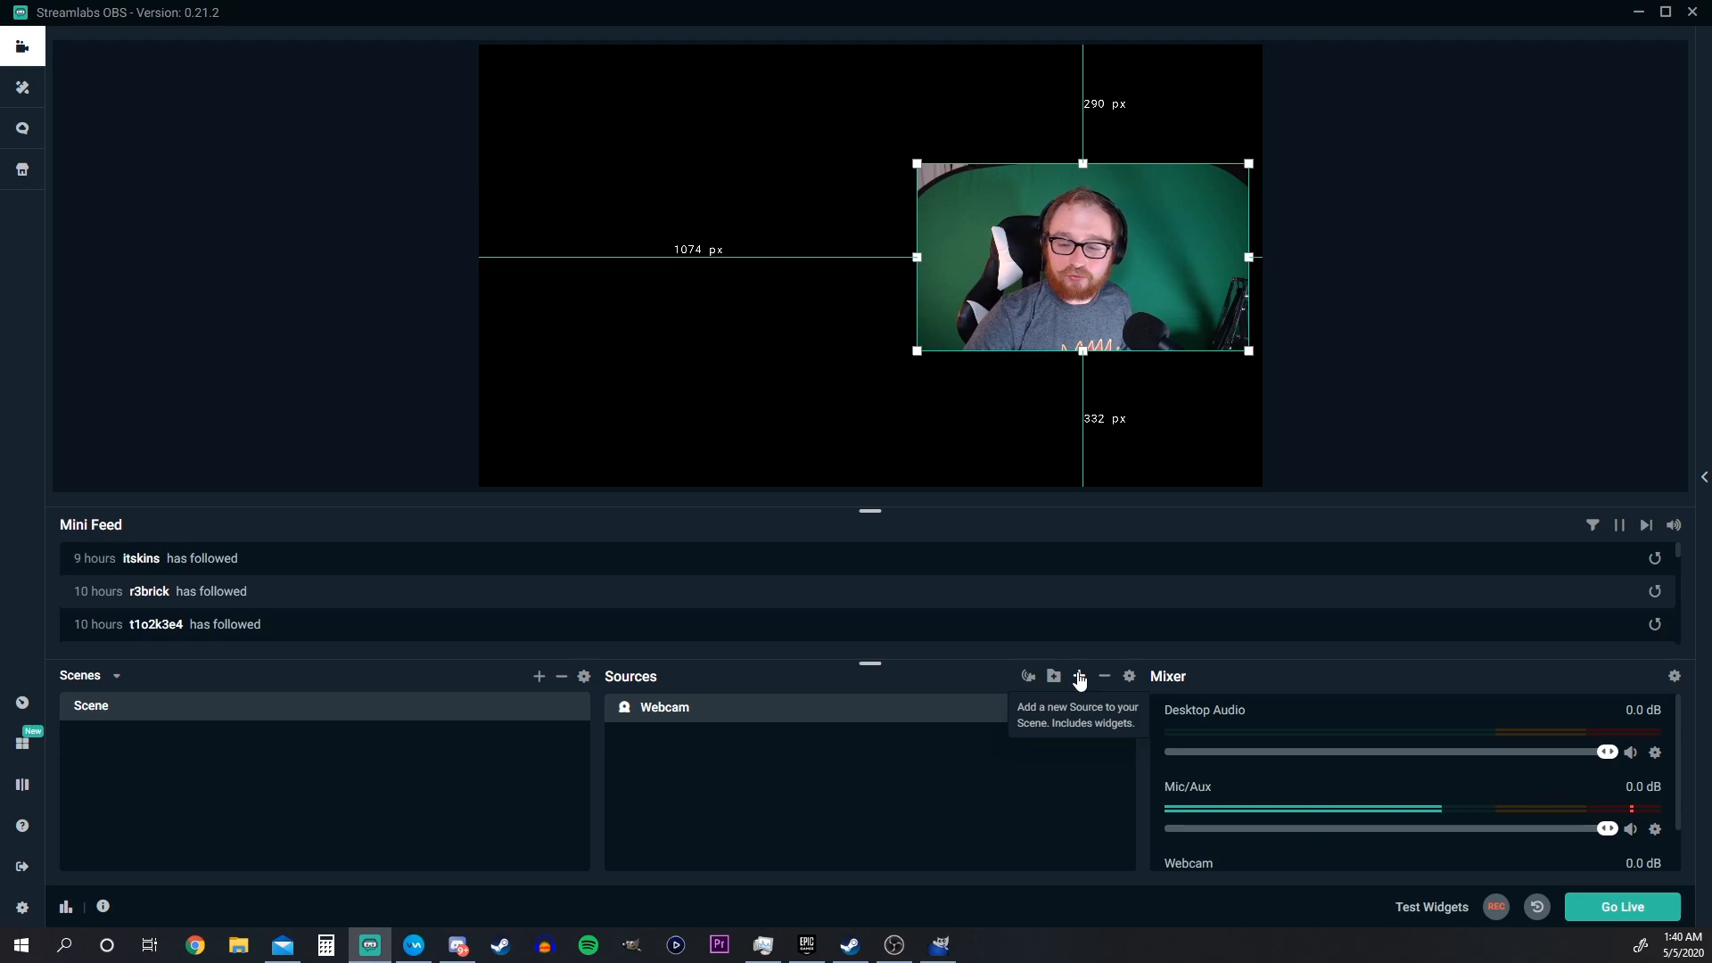
Step: In Streamlabs OBS, add the exported gradient as an Image source named Radial Background and order it beneath the Webcam source
click(1079, 677)
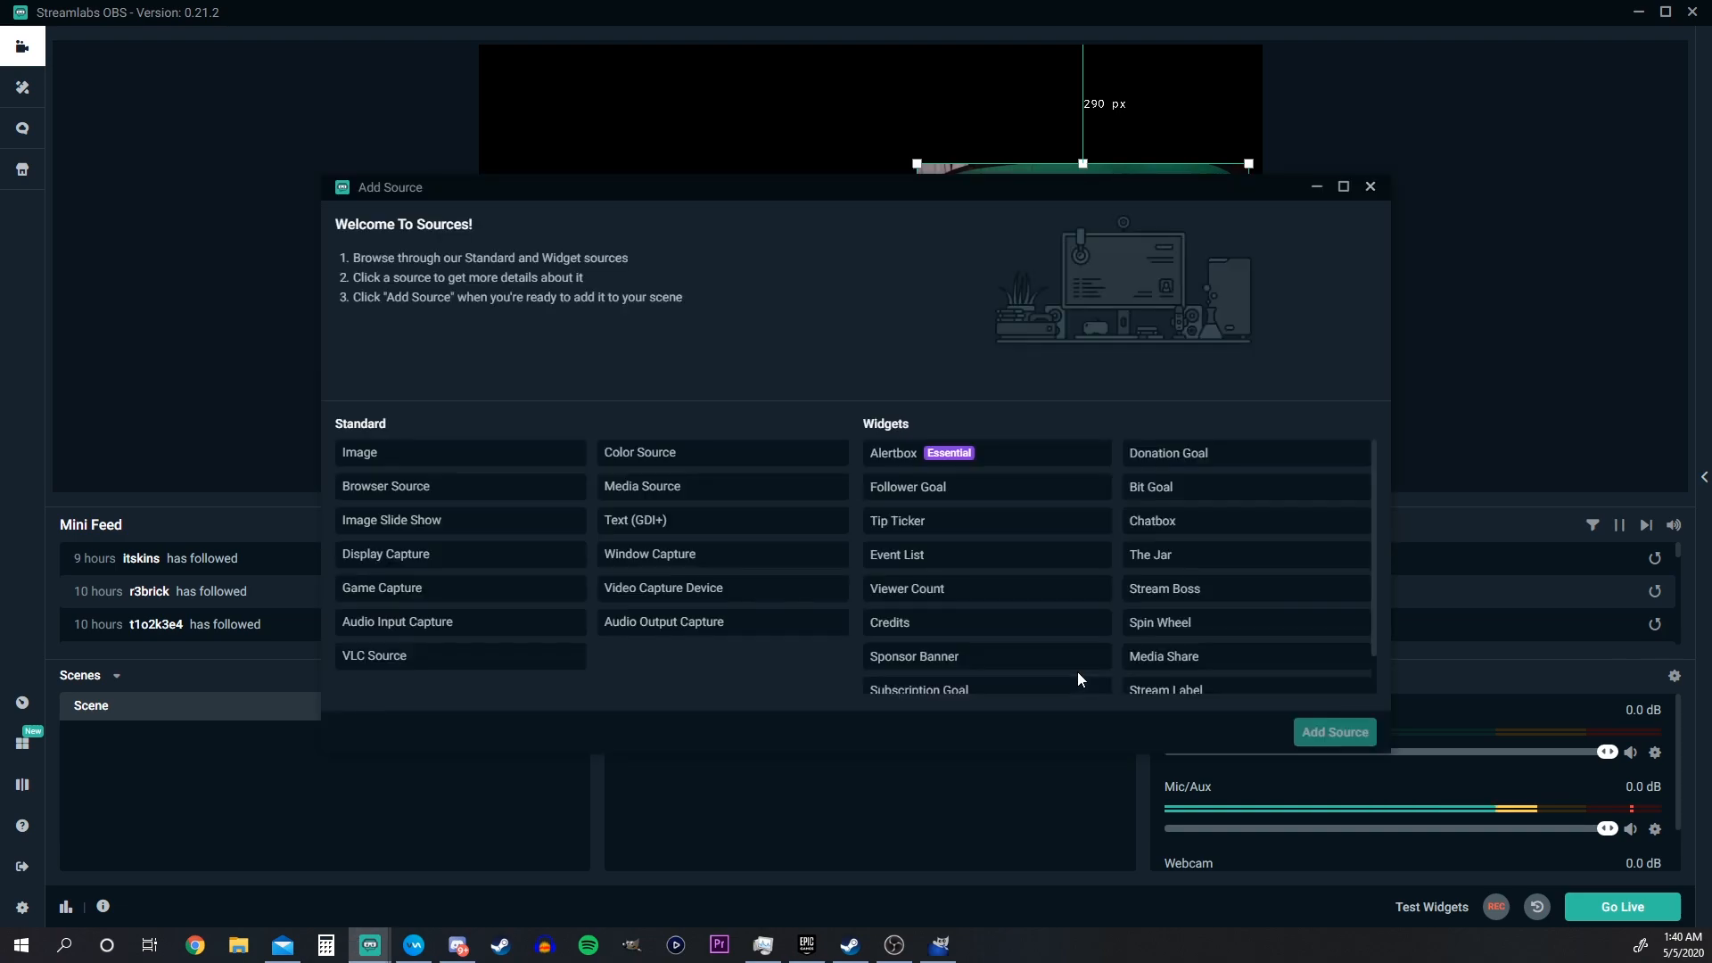
click(442, 459)
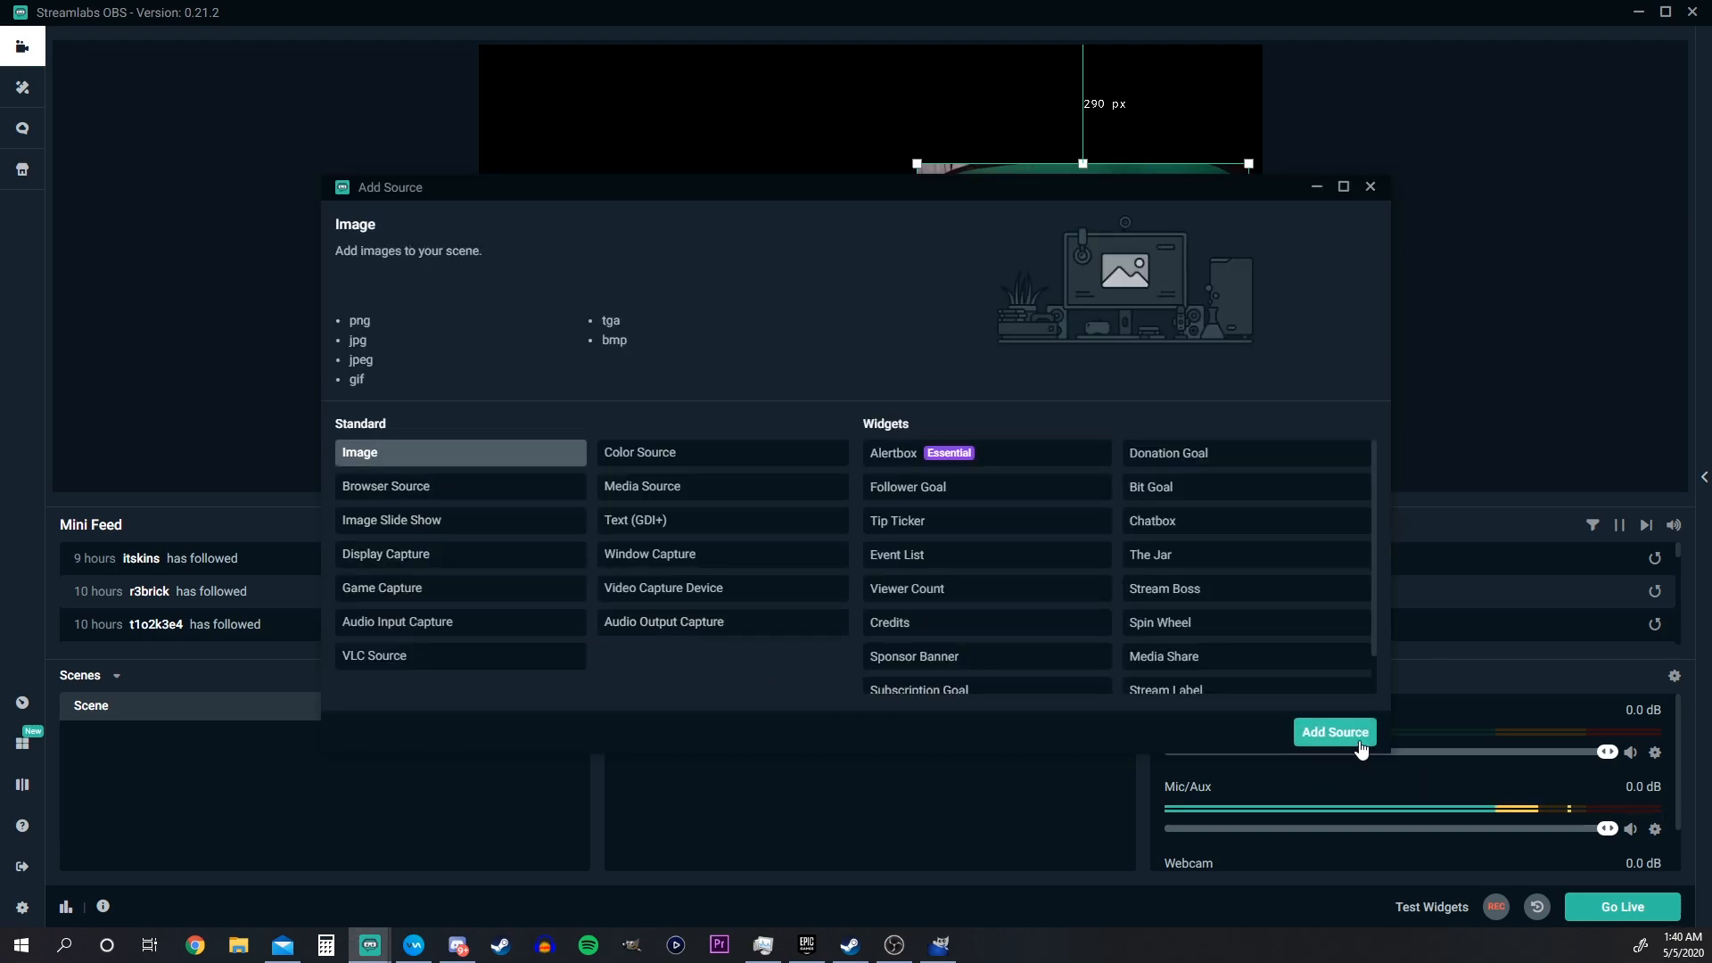
click(1334, 732)
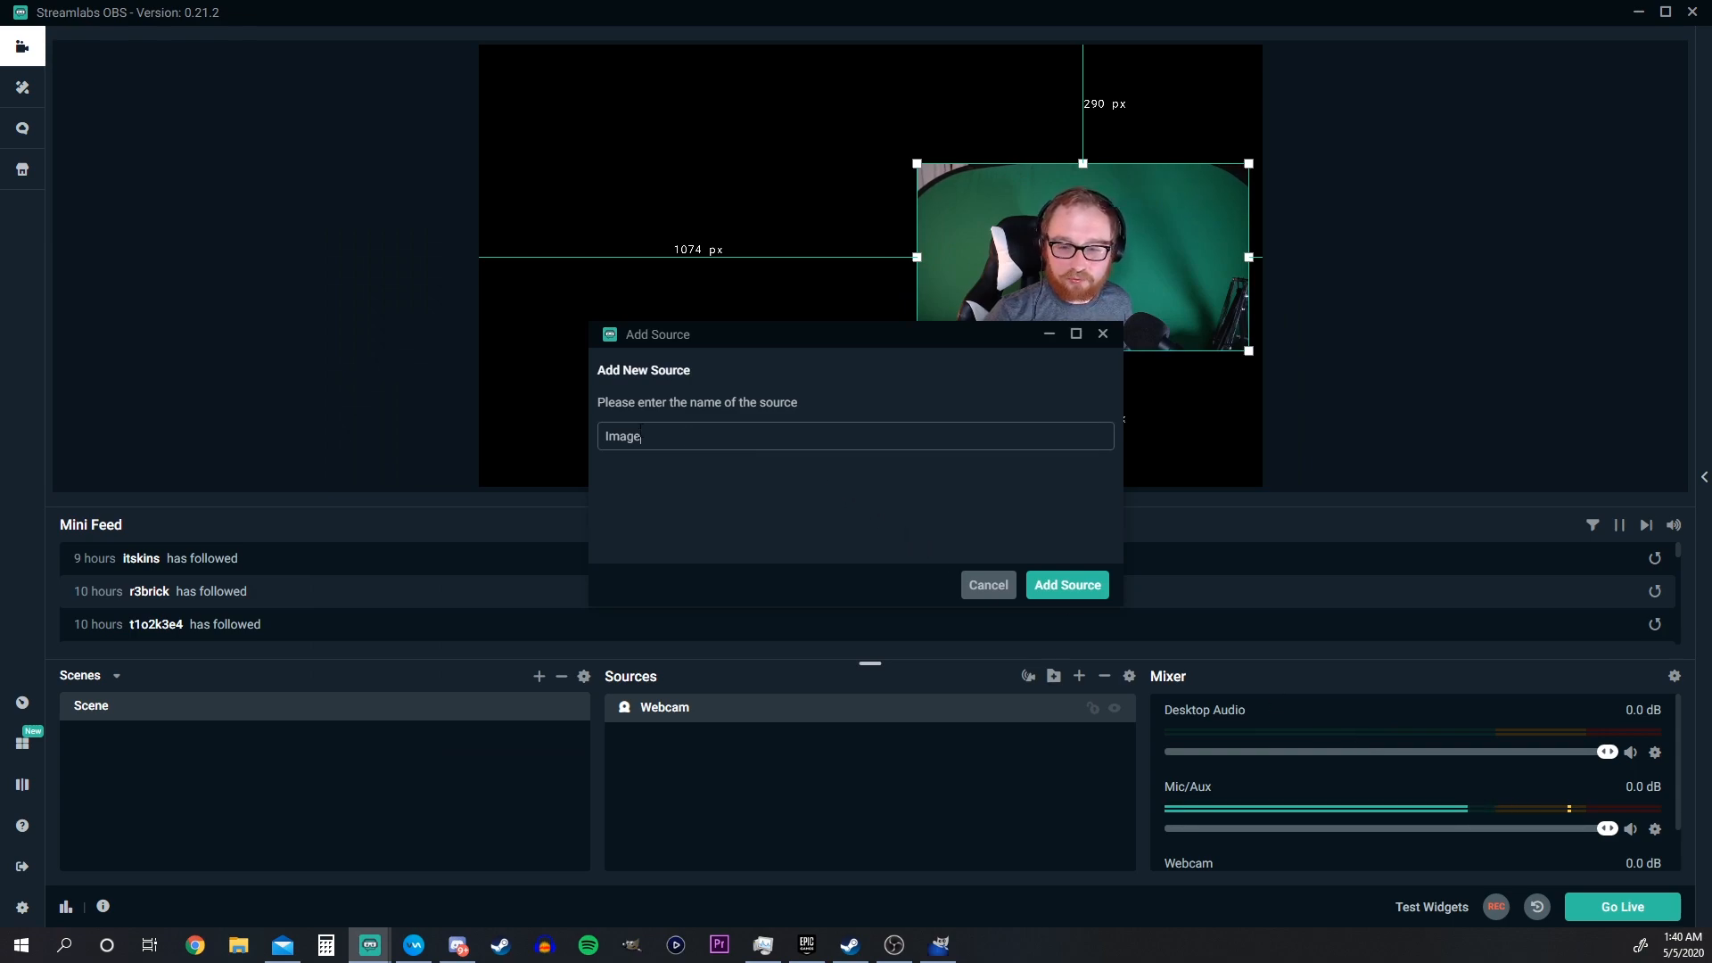
text(Radial Background)
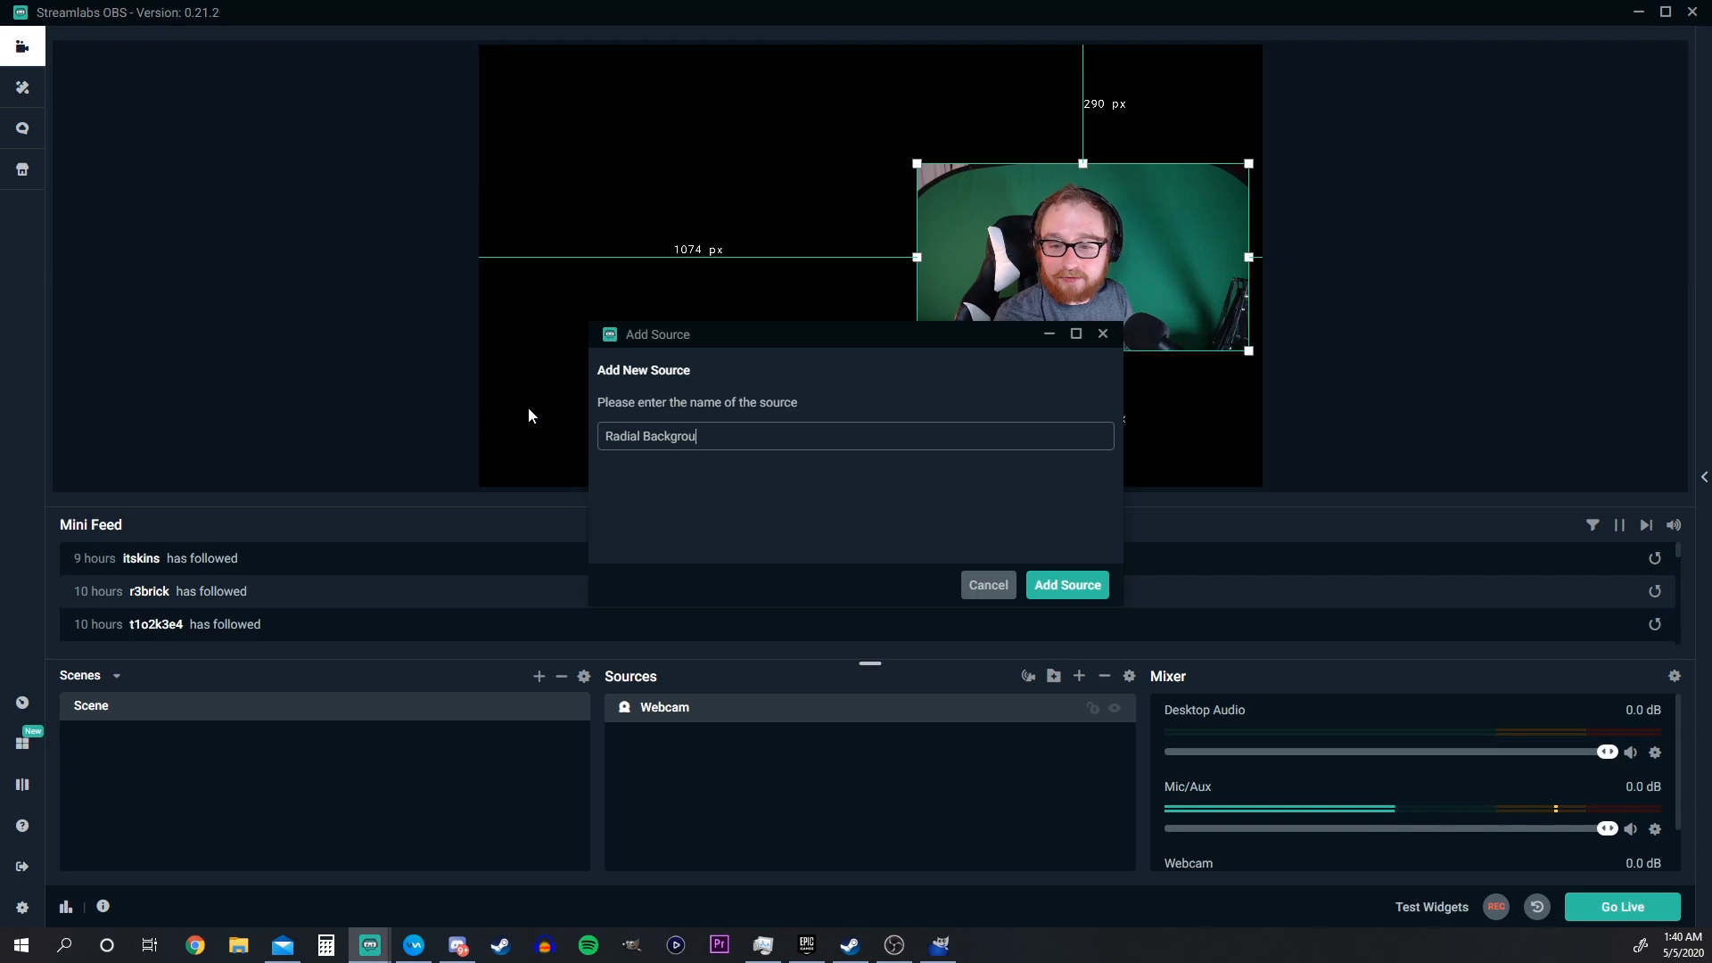
key(Return)
click(1081, 796)
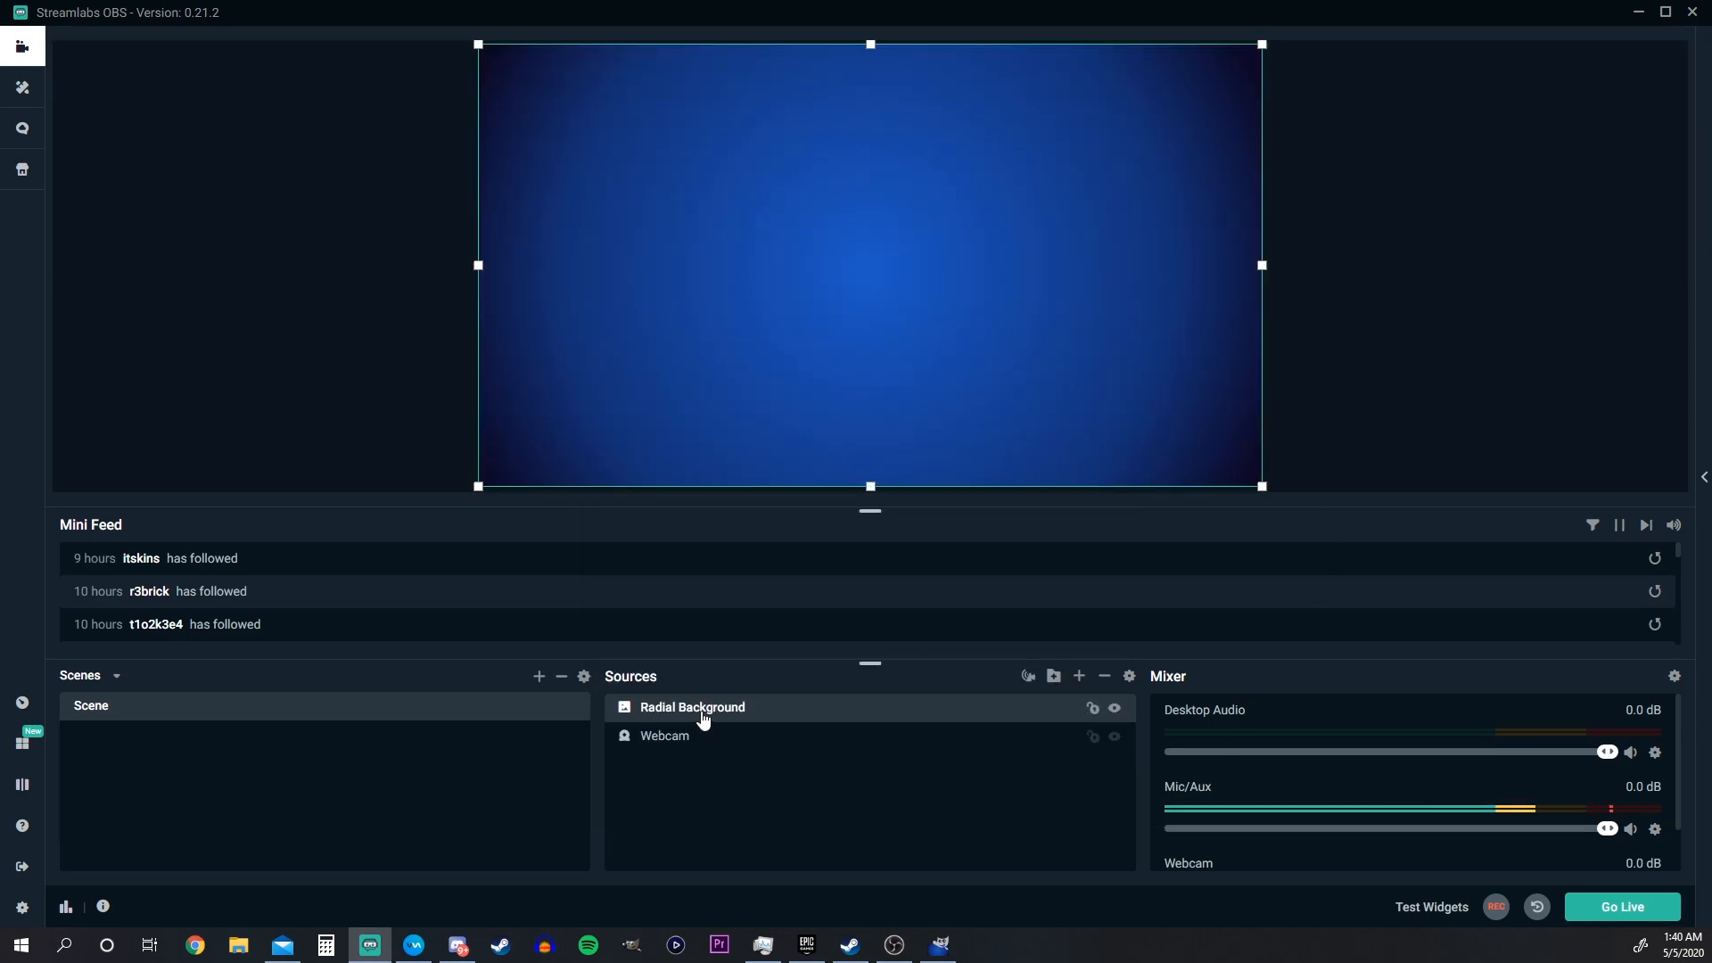
drag(704, 717, 706, 755)
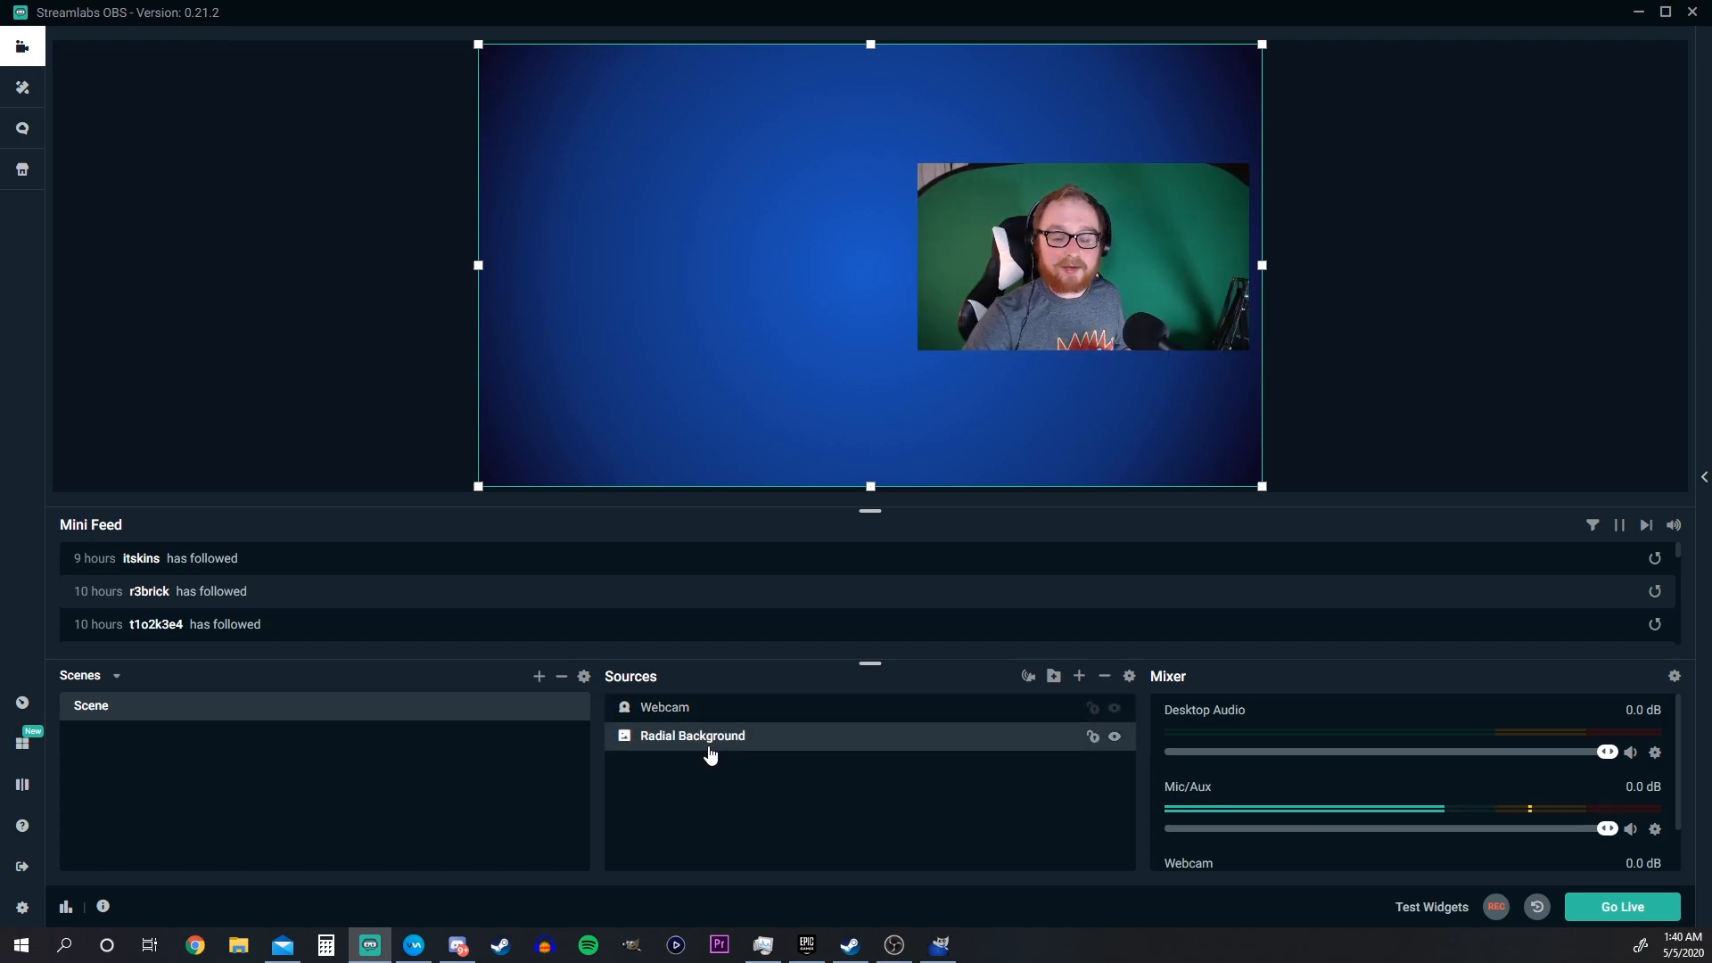
Step: Add a Chroma Key filter to the Webcam source
click(696, 715)
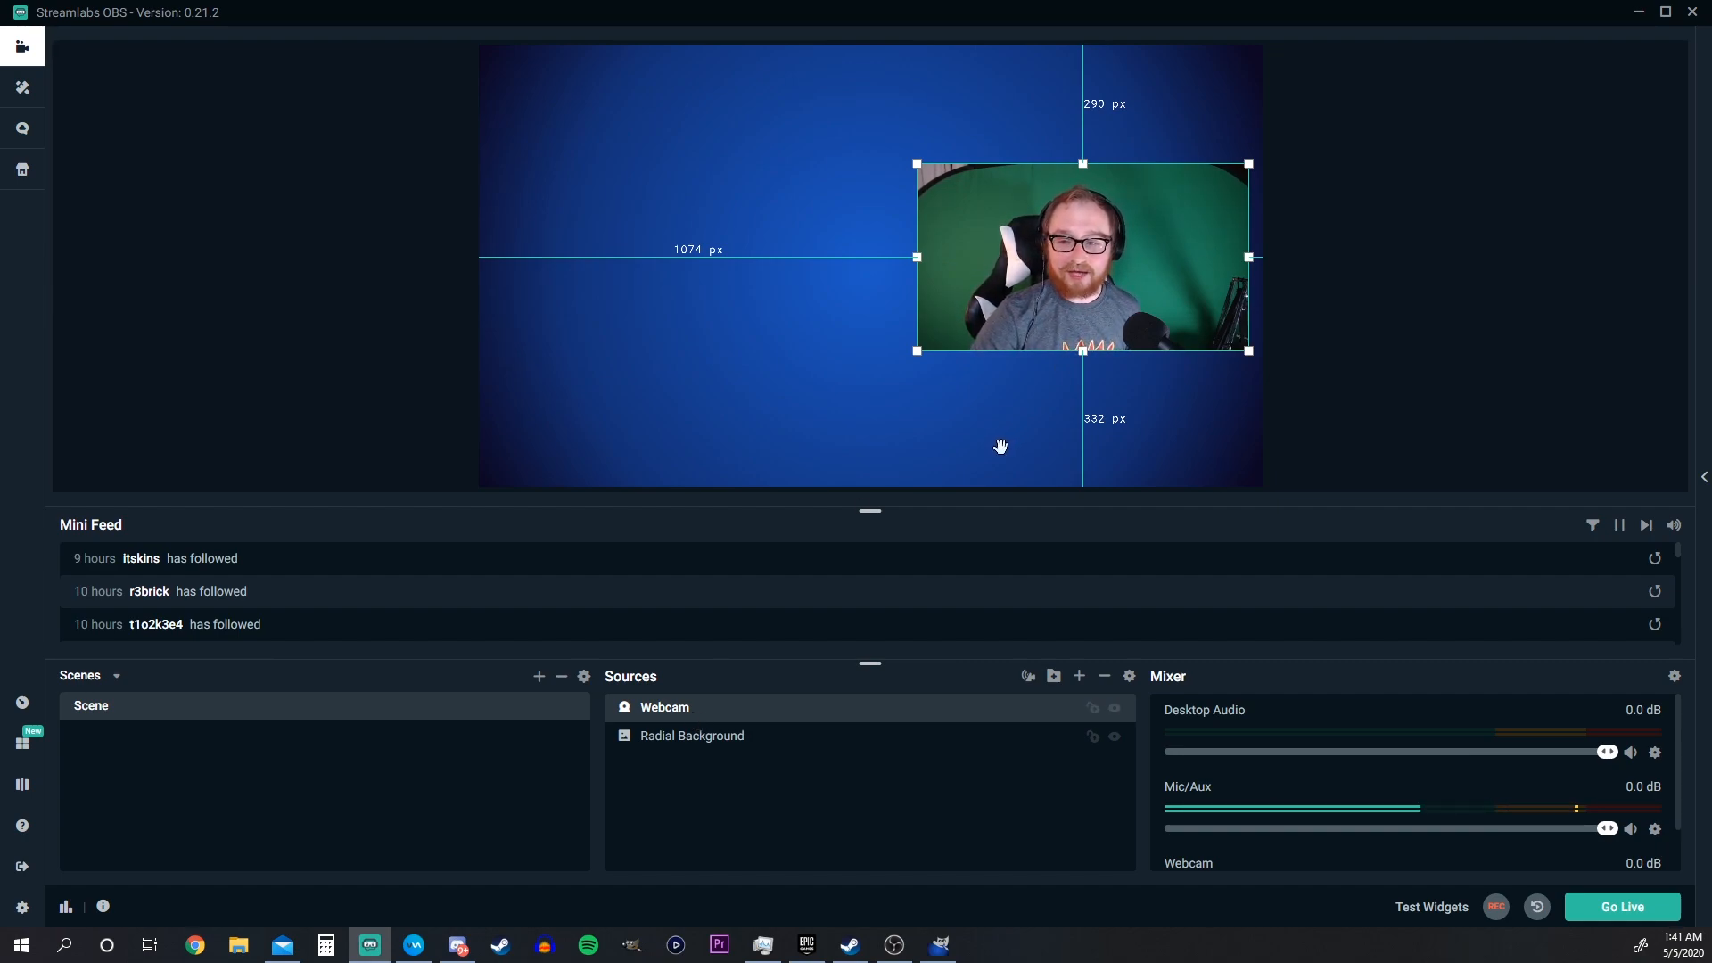
right_click(698, 710)
click(768, 489)
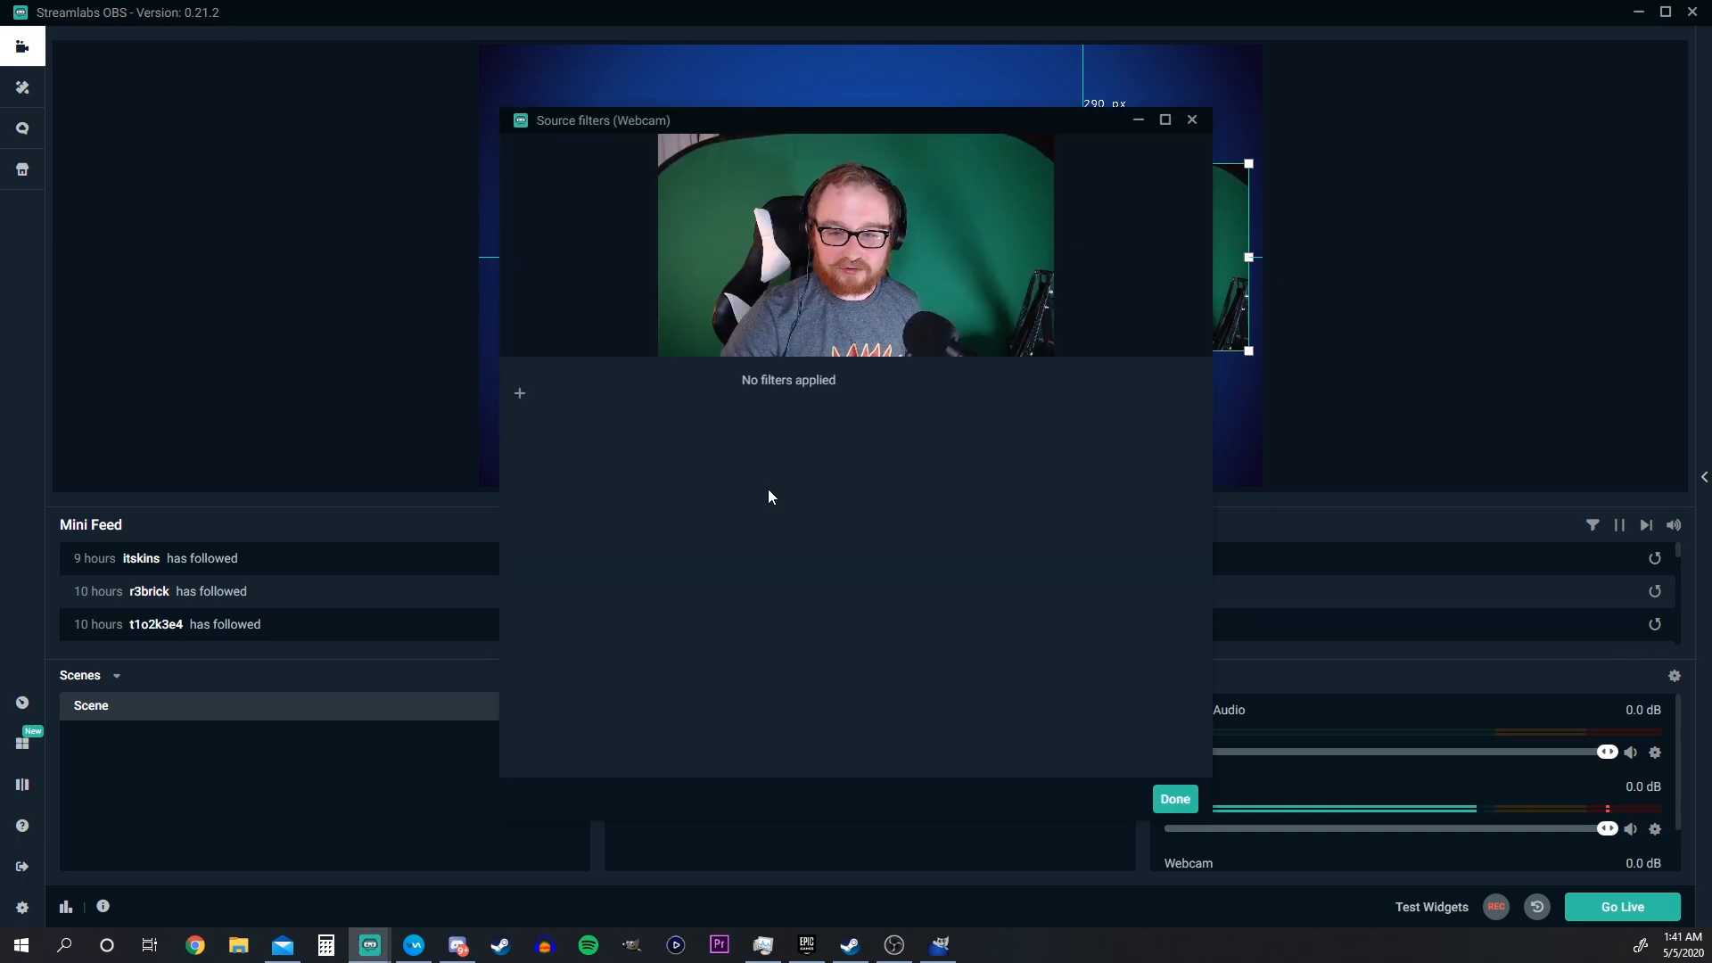
click(521, 396)
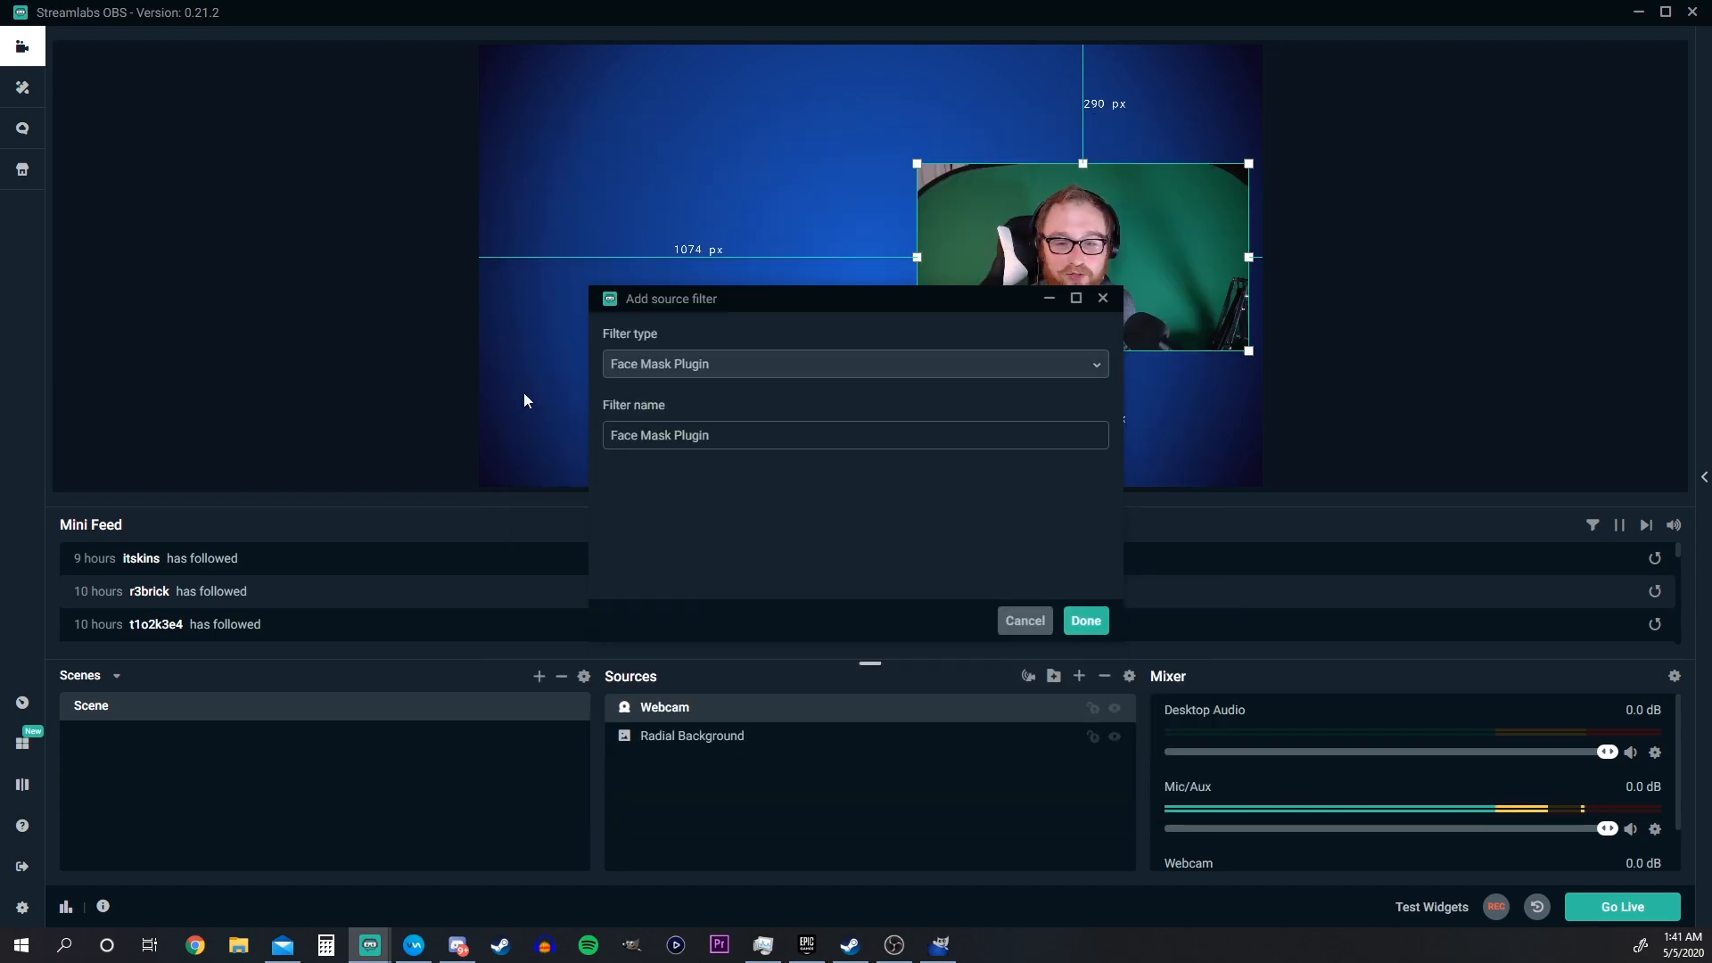
click(692, 377)
scroll(704, 555, down, 2)
scroll(705, 552, down, 2)
click(660, 418)
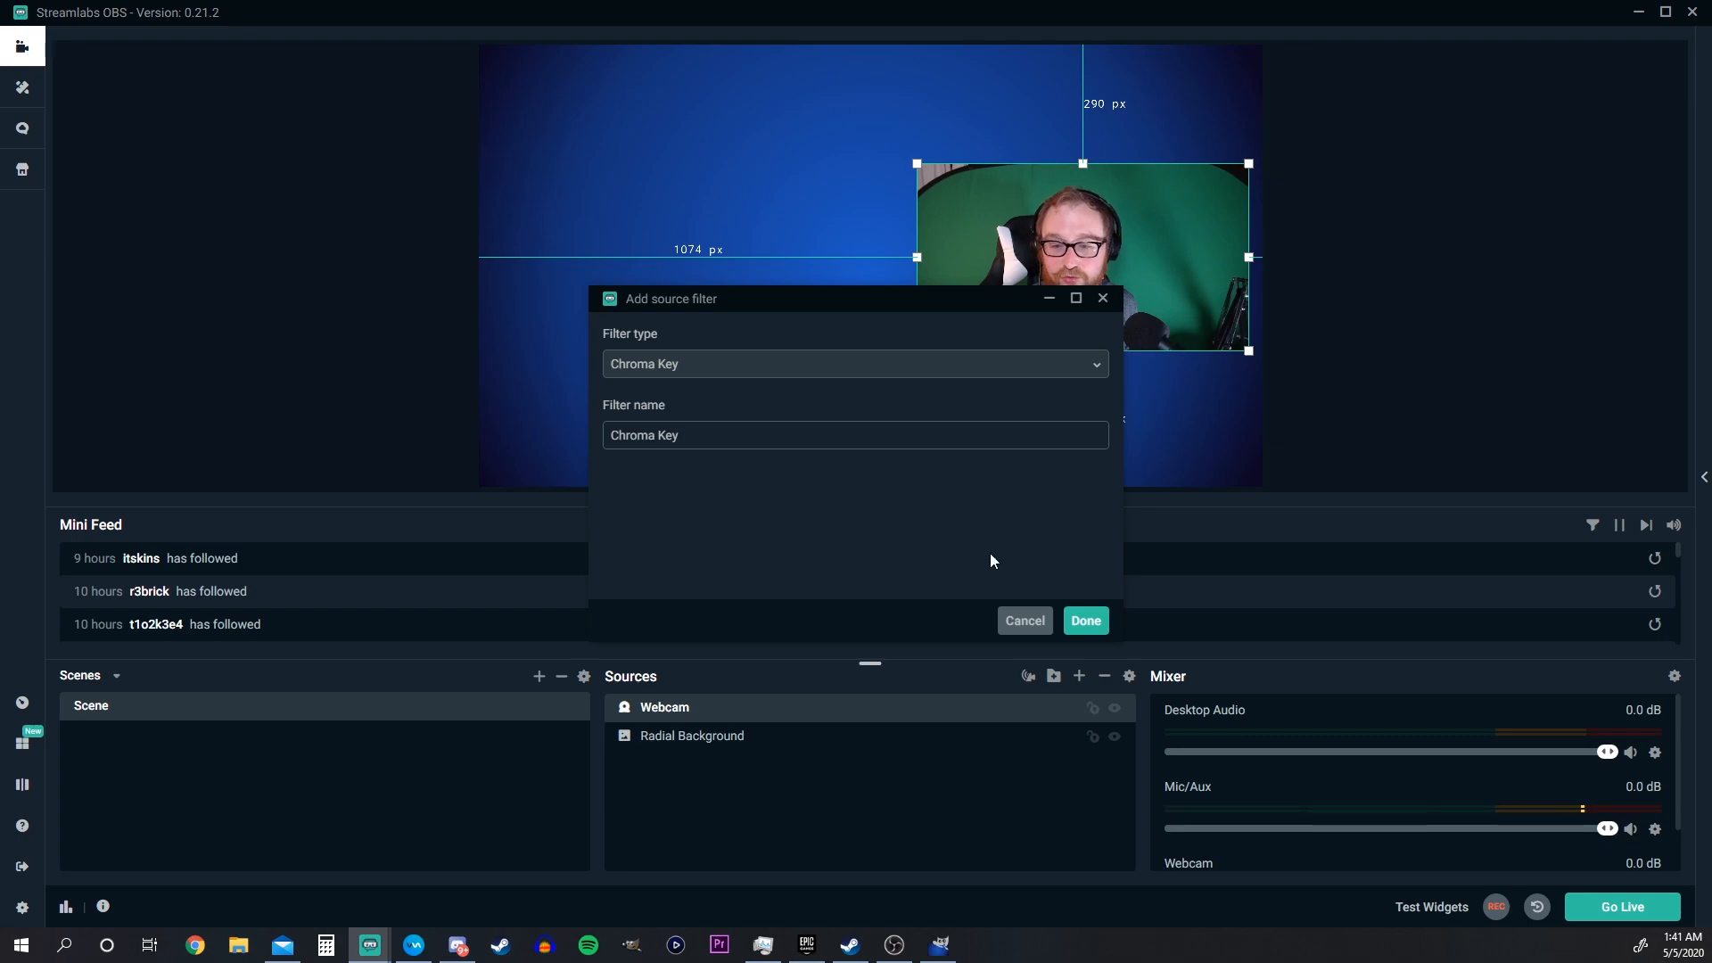
click(1102, 620)
Step: Set the Chroma Key's key color type to Custom and pick the bright green 24ff24 as key color
drag(866, 114, 210, 101)
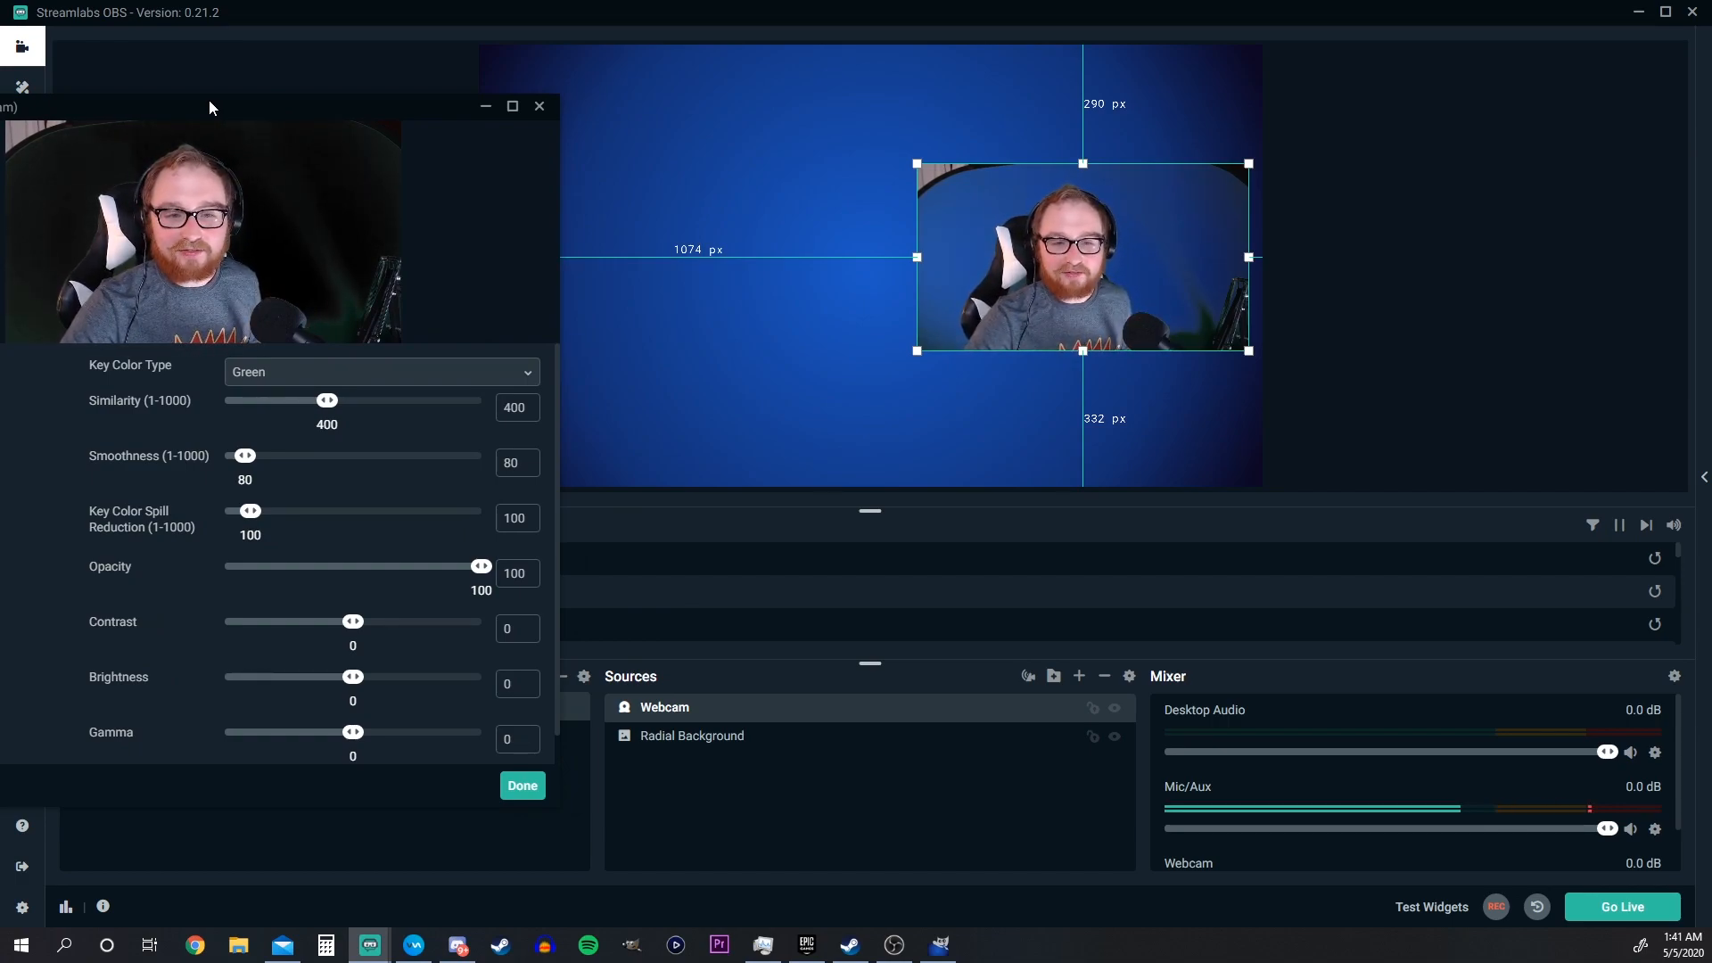
drag(208, 107, 431, 114)
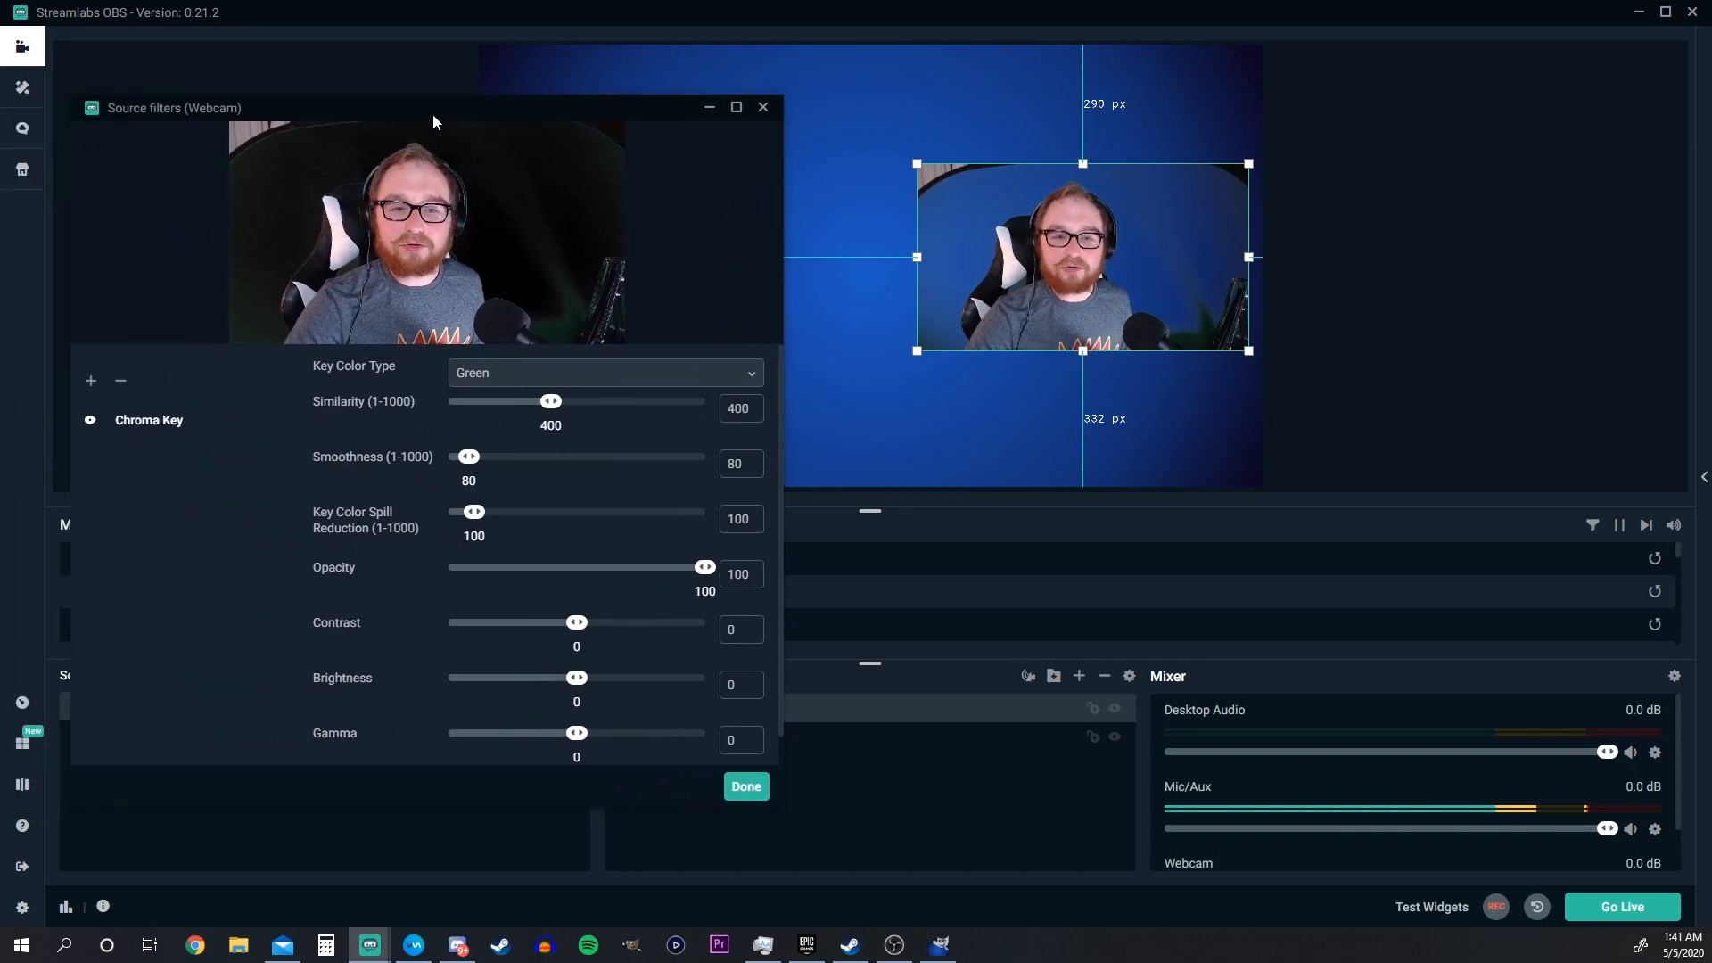
click(553, 380)
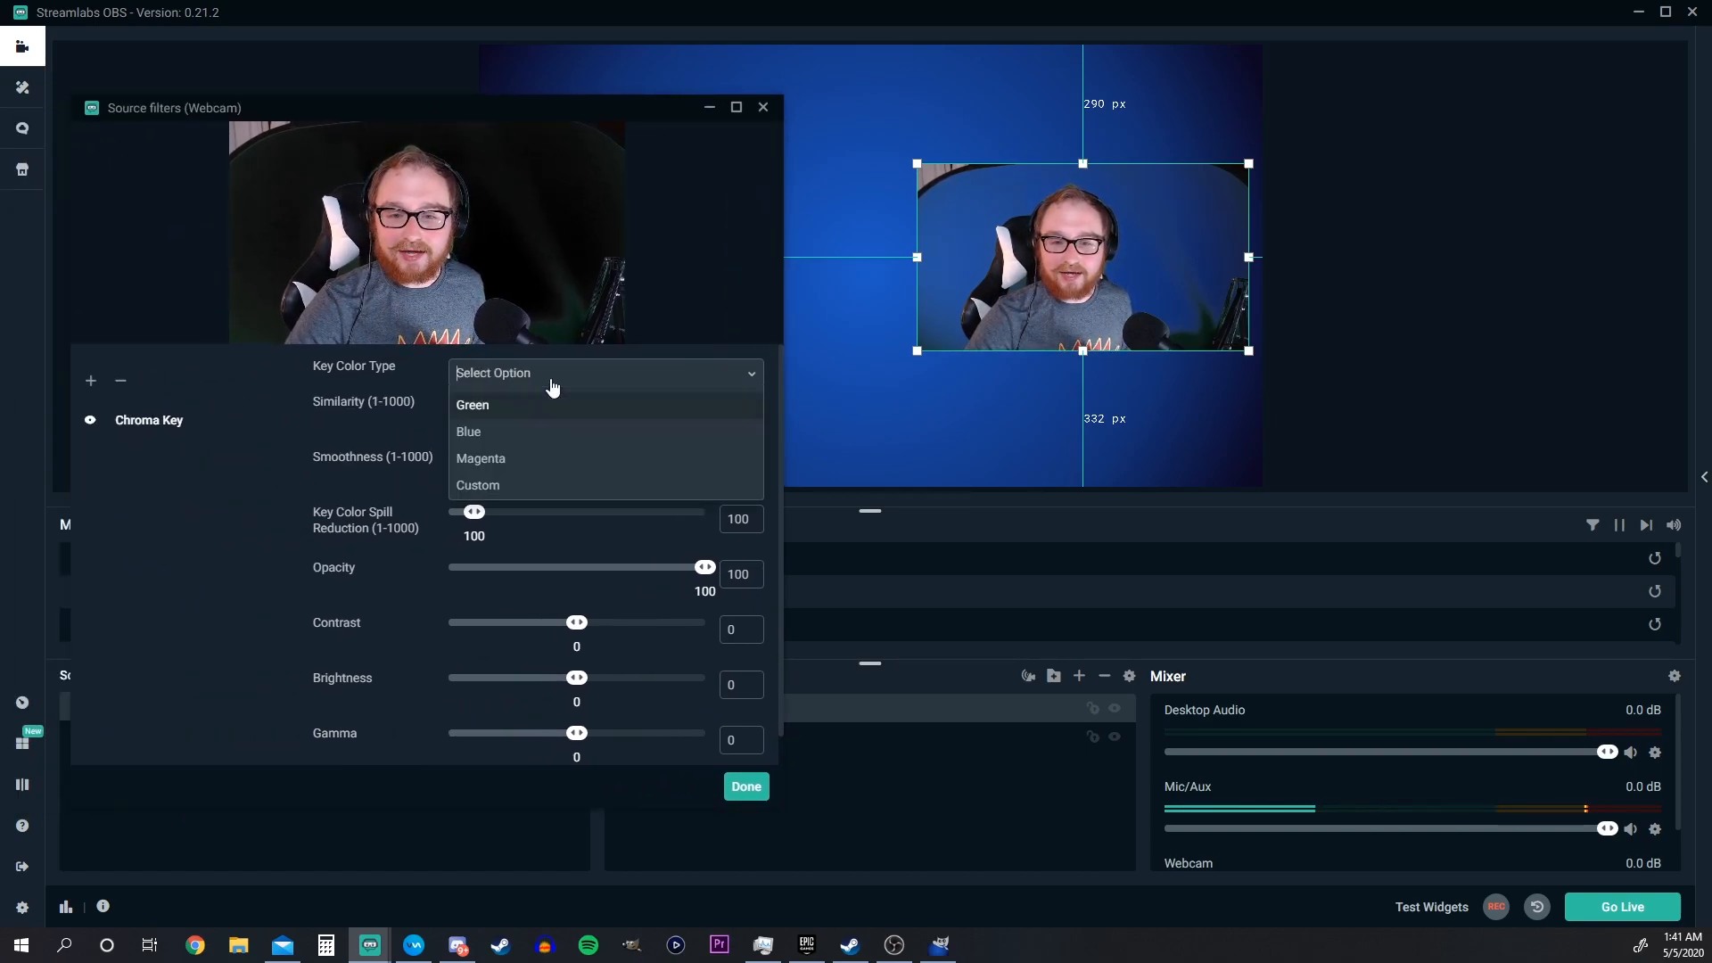
click(530, 484)
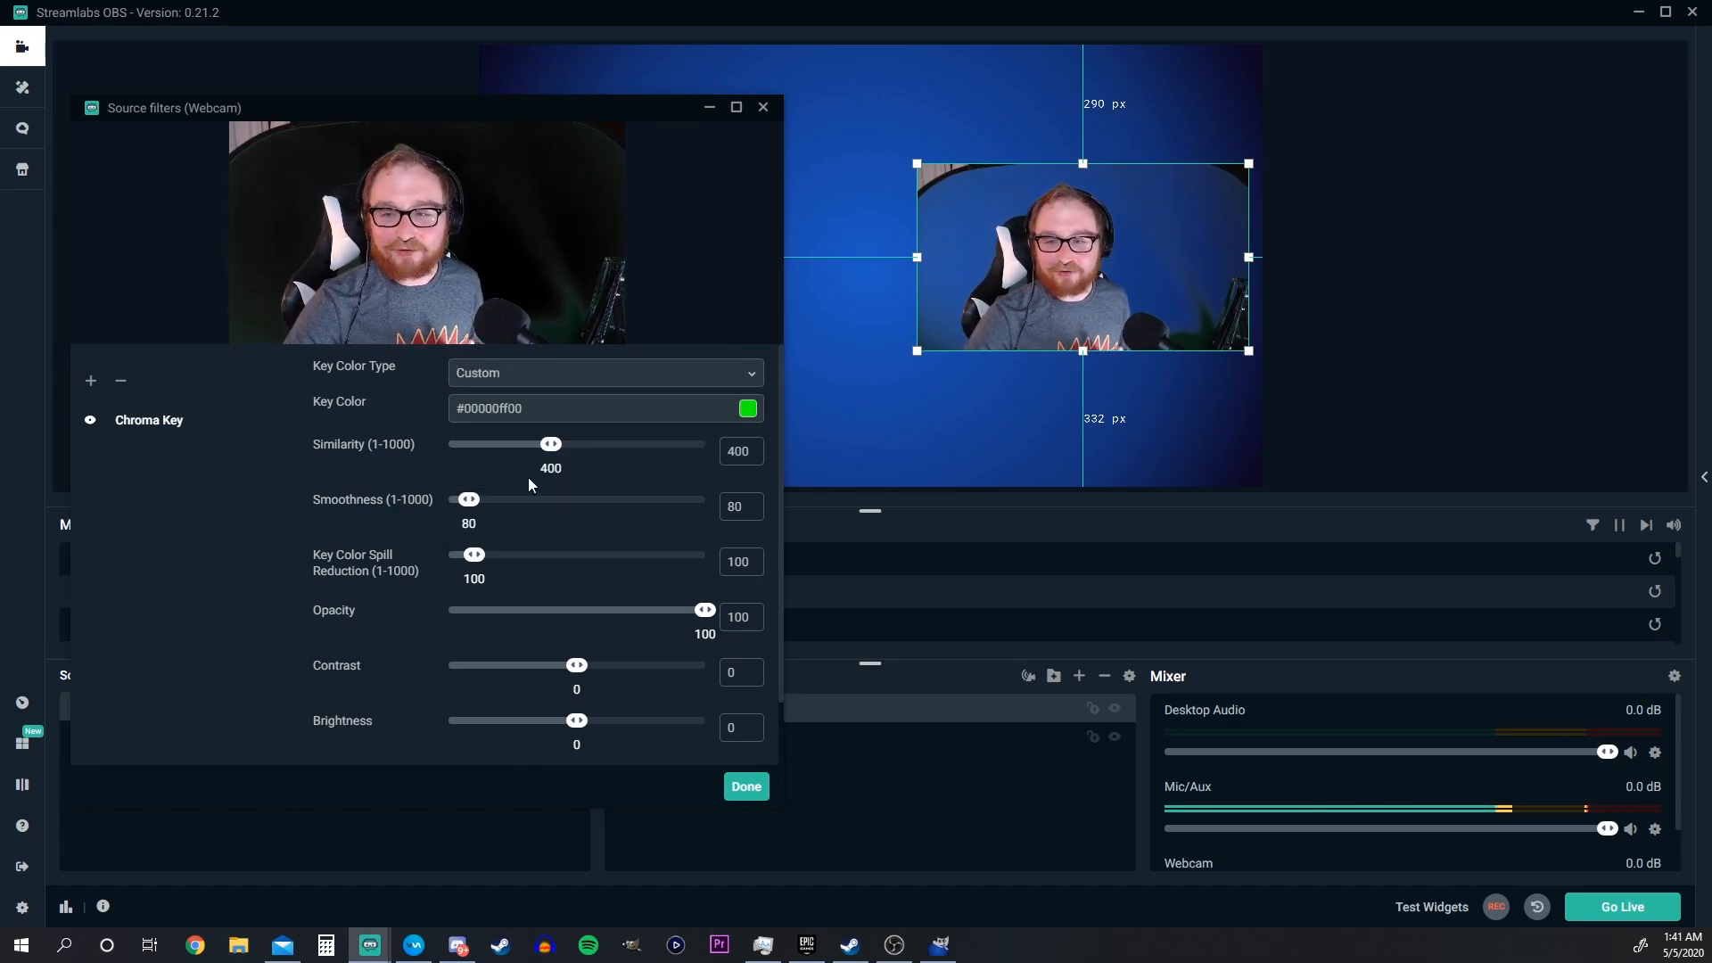
click(532, 411)
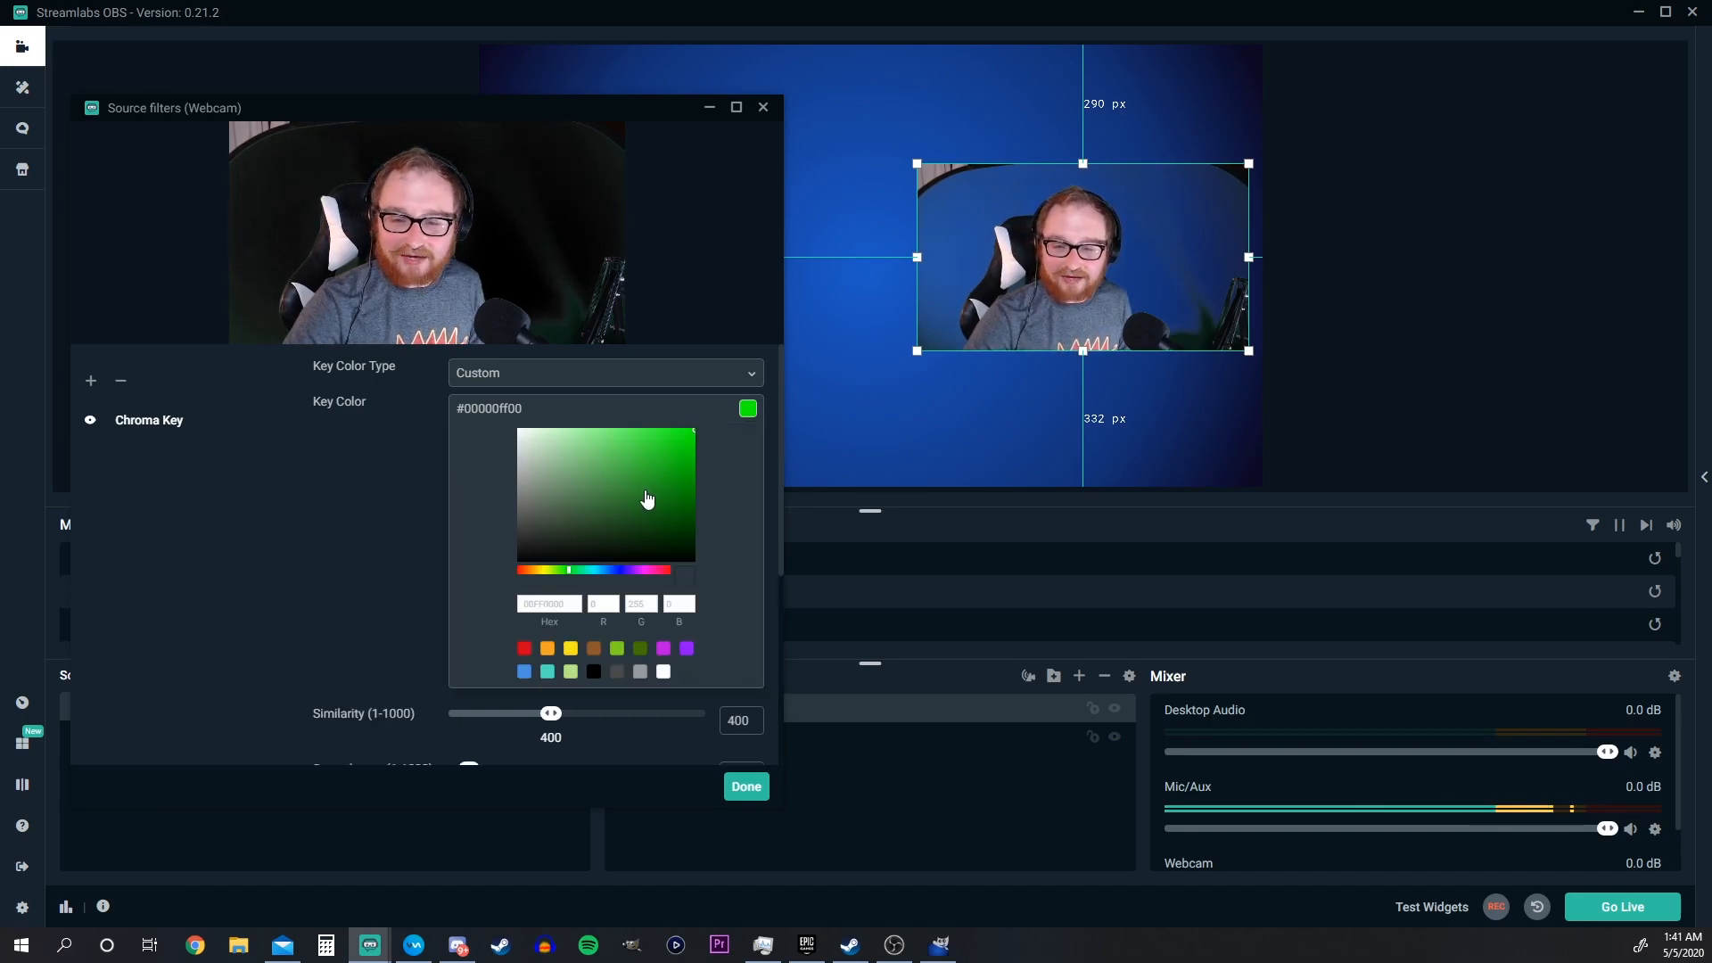
click(659, 467)
click(650, 488)
mouse_move(630, 500)
mouse_down()
mouse_move(633, 527)
mouse_move(668, 498)
mouse_up()
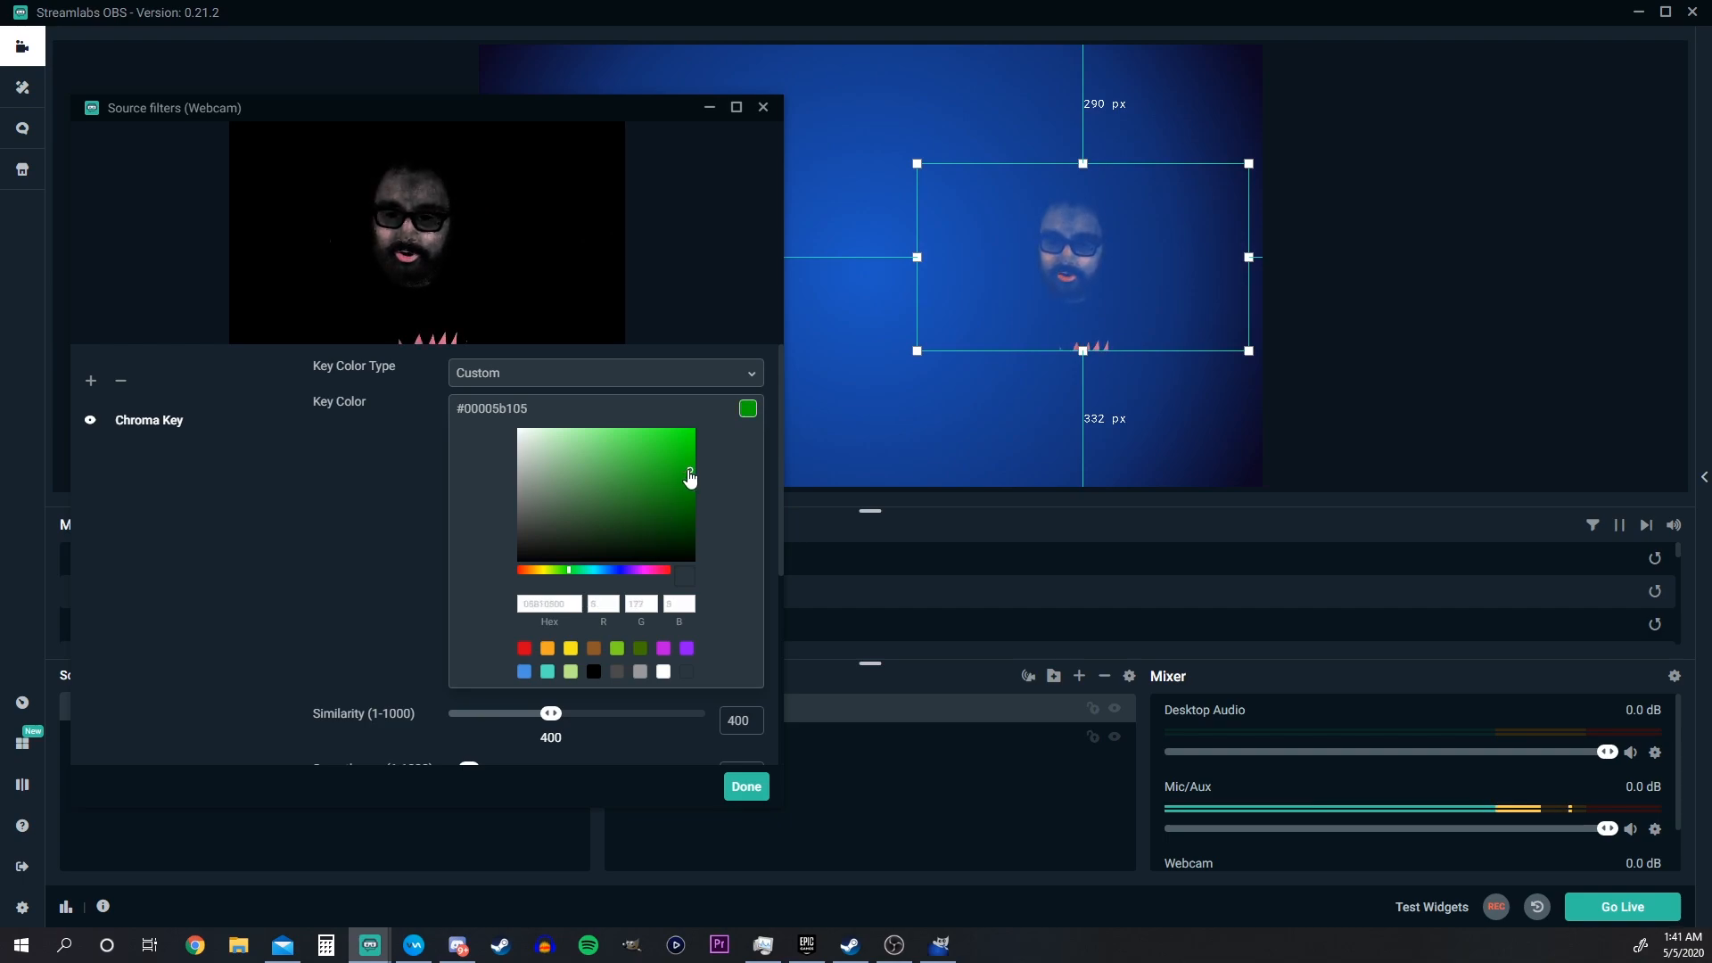
drag(689, 478, 666, 456)
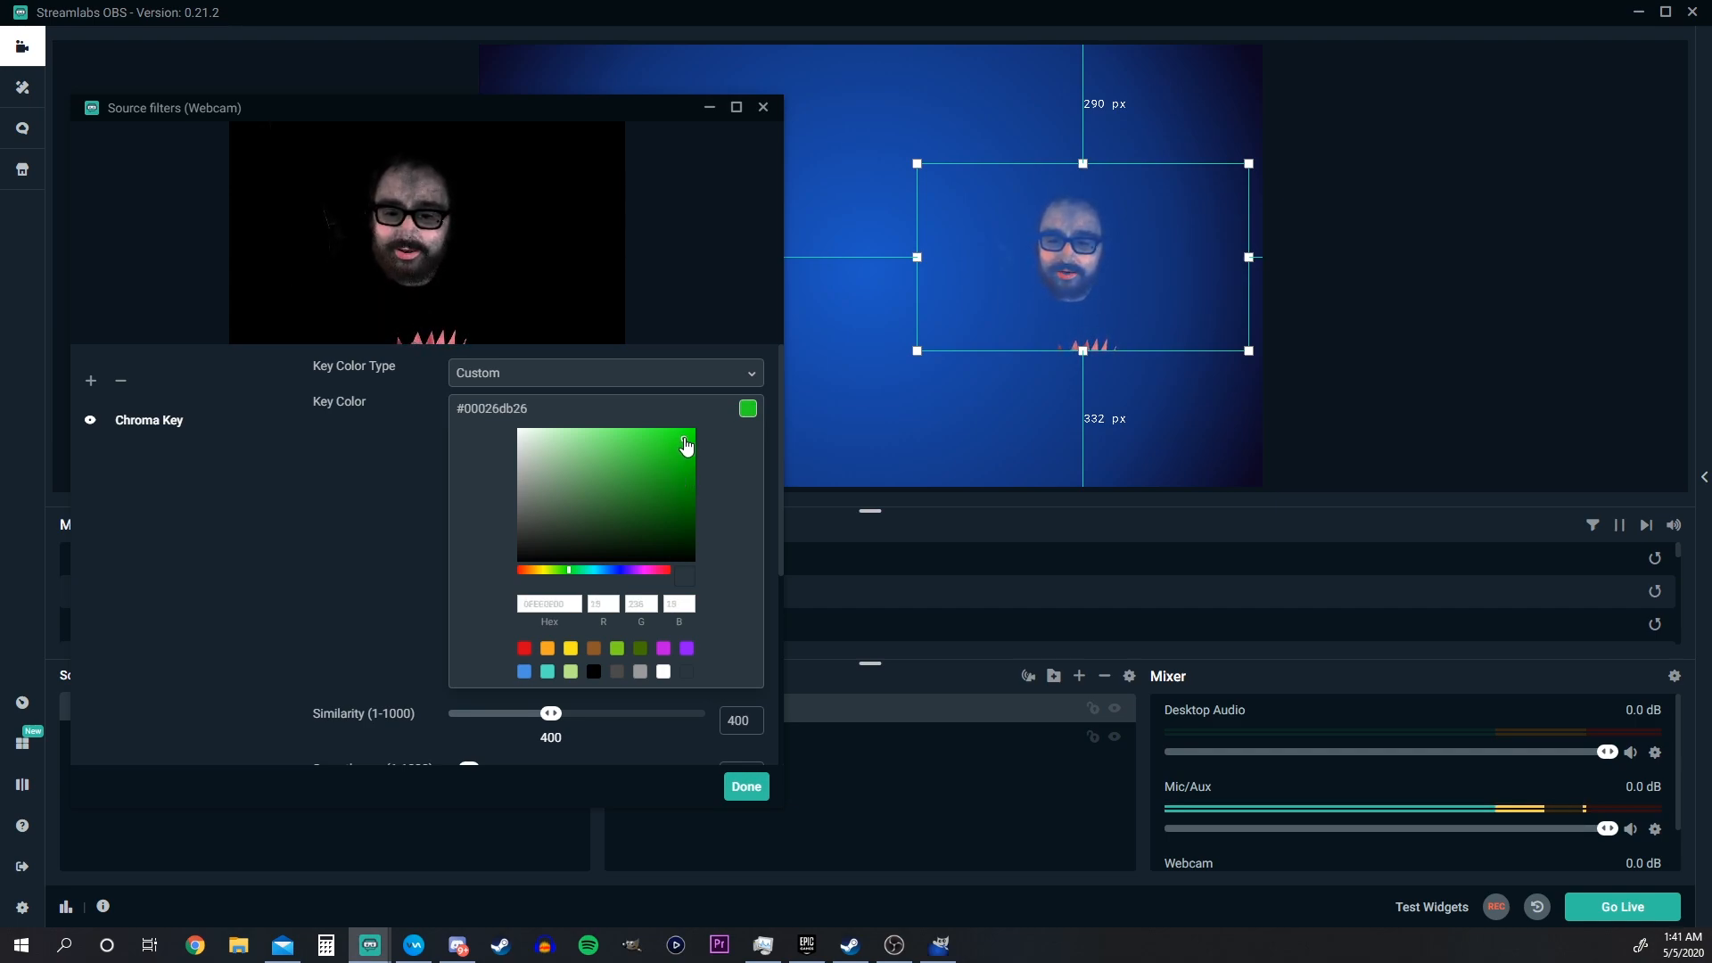
drag(686, 446, 676, 435)
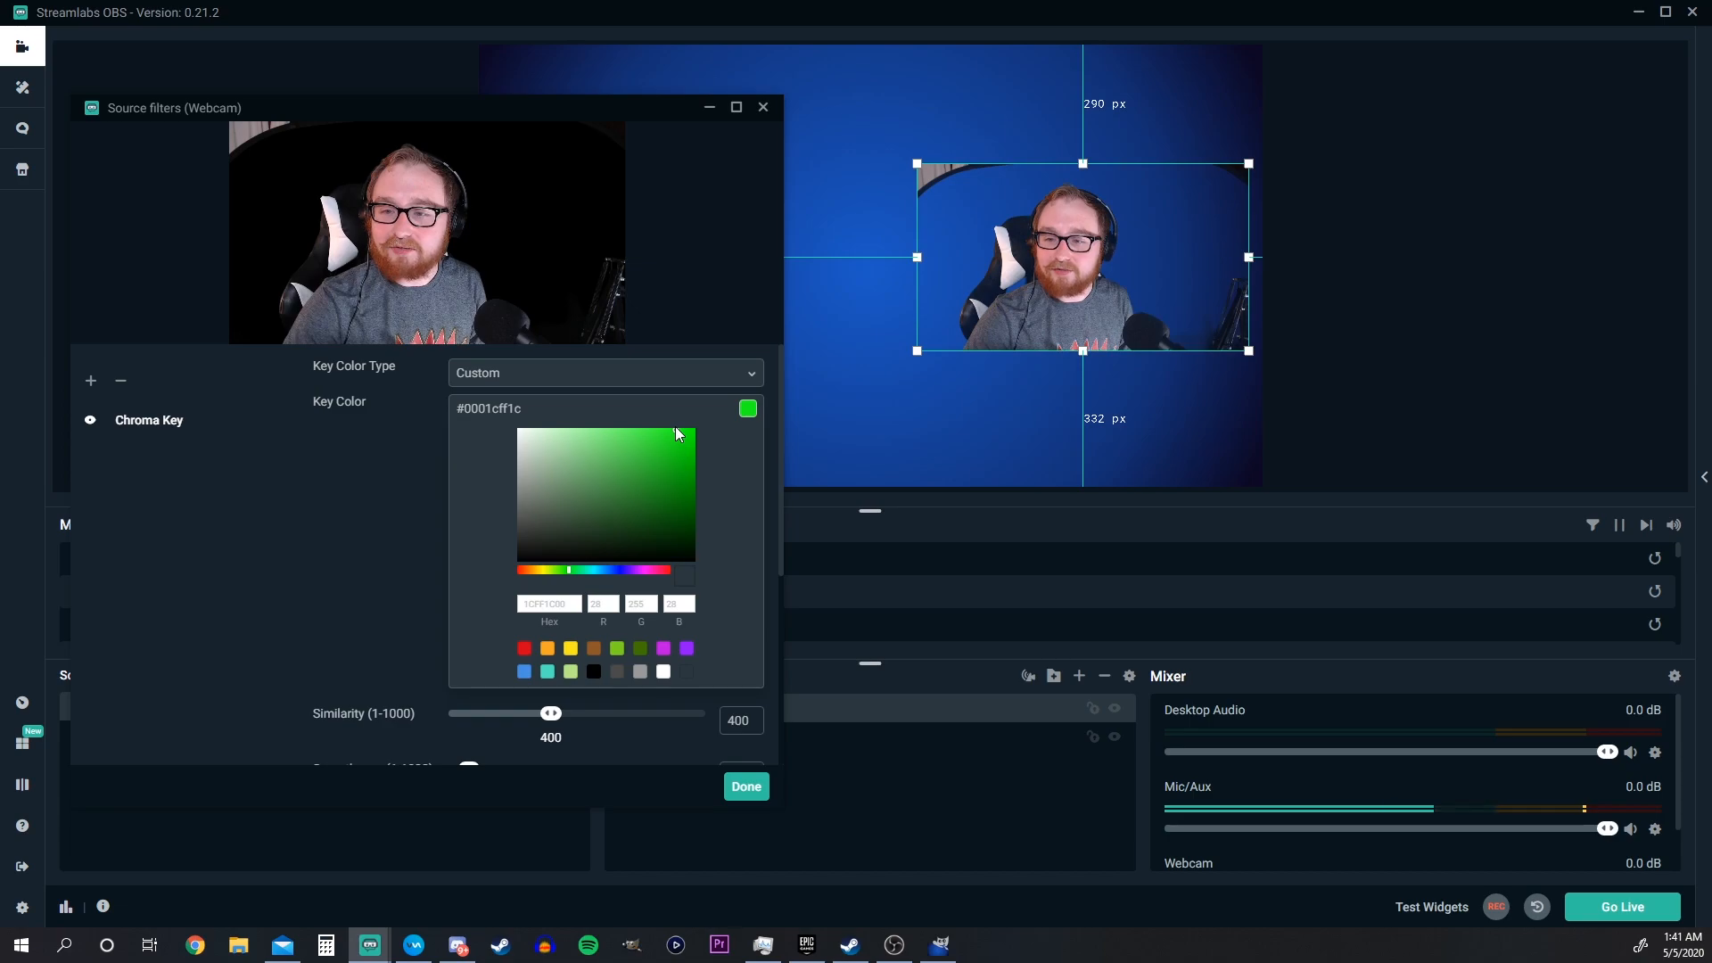
drag(676, 428, 669, 440)
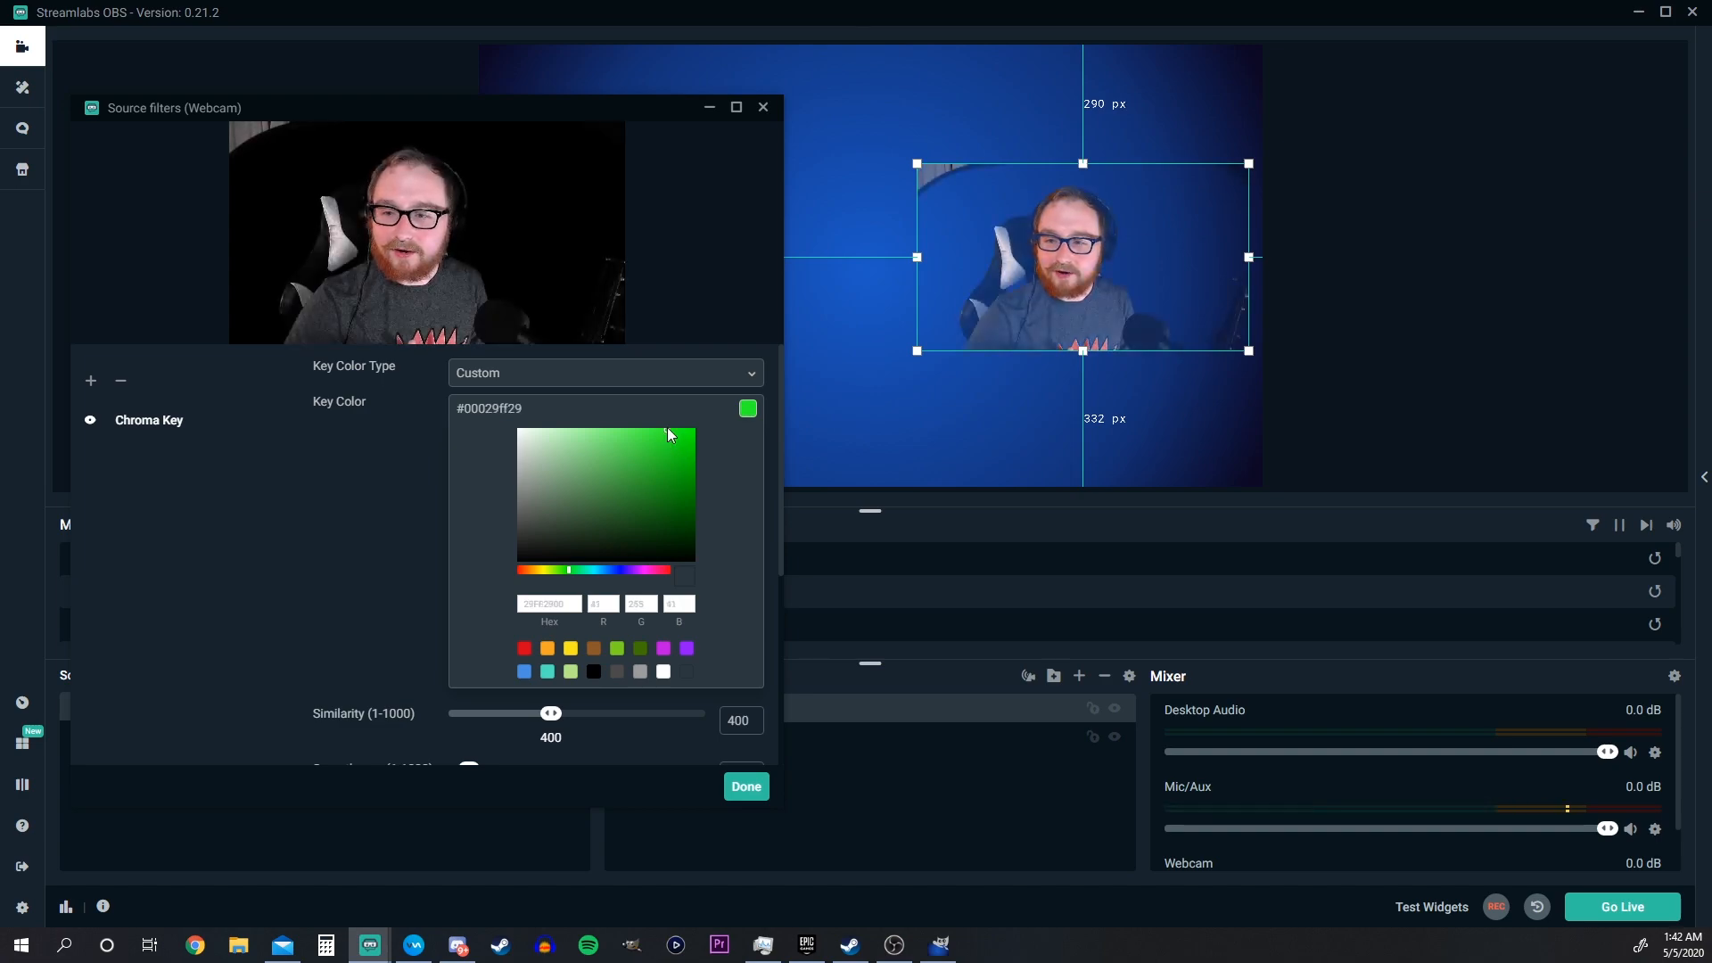
drag(667, 428, 672, 426)
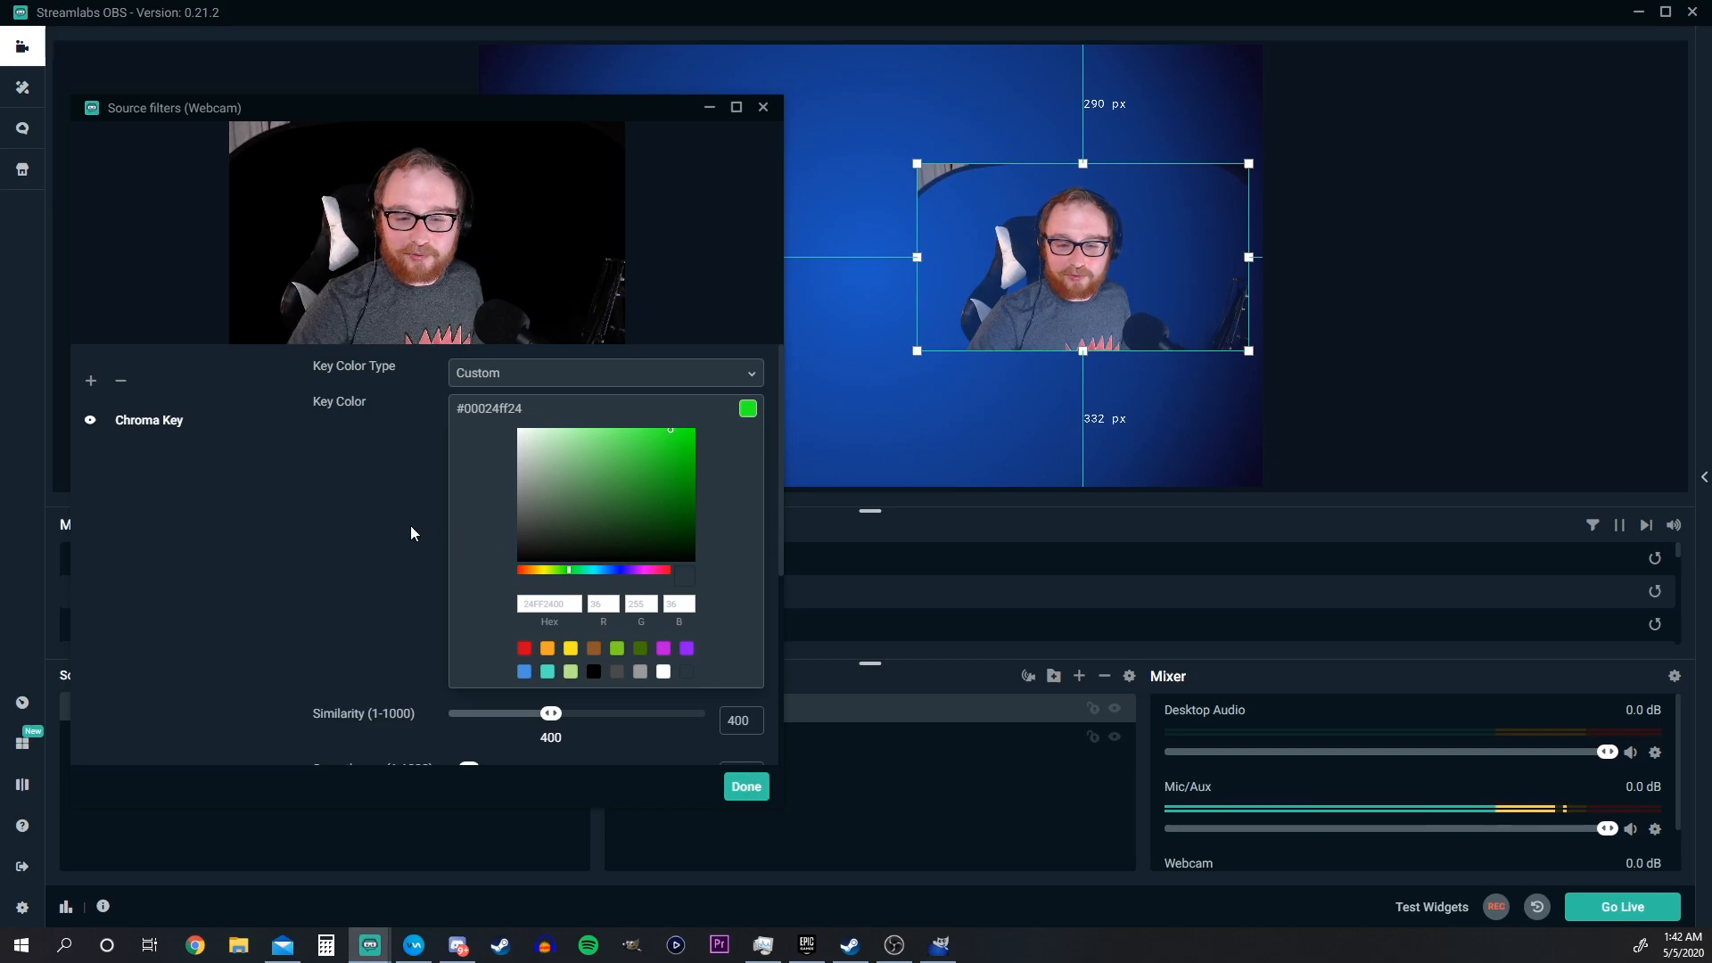
Step: Lower the Chroma Key's similarity to 331 and close the filter settings
scroll(413, 532, down, 2)
drag(552, 567, 540, 567)
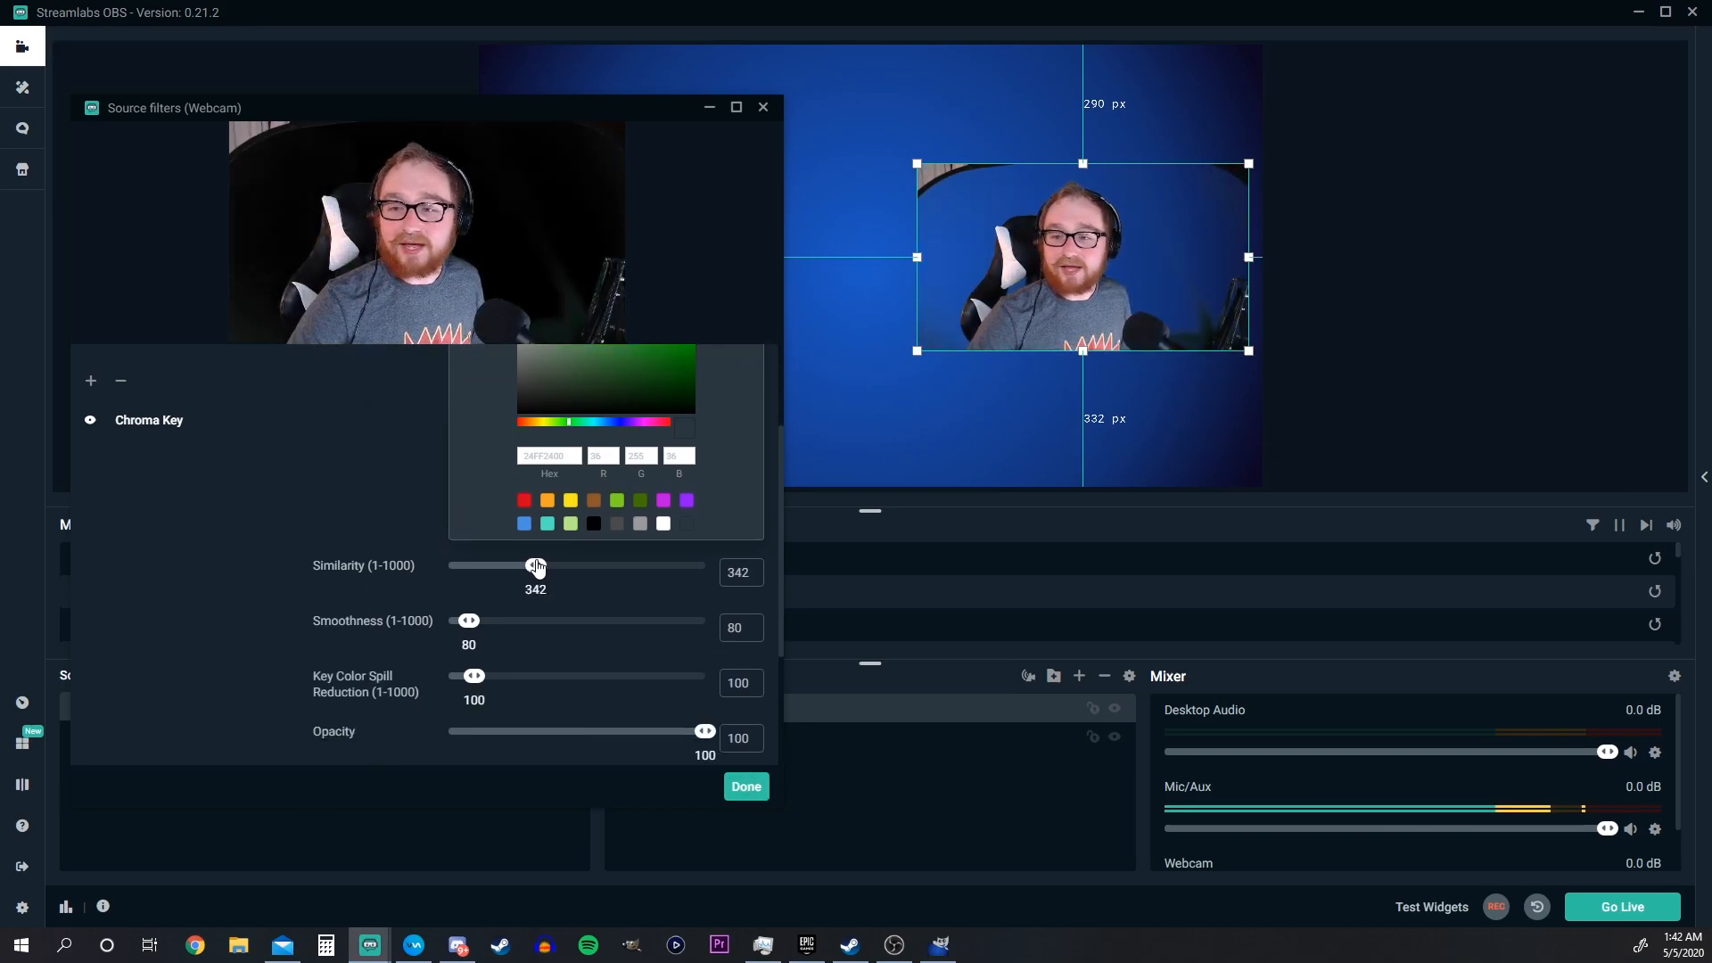
drag(538, 568, 535, 568)
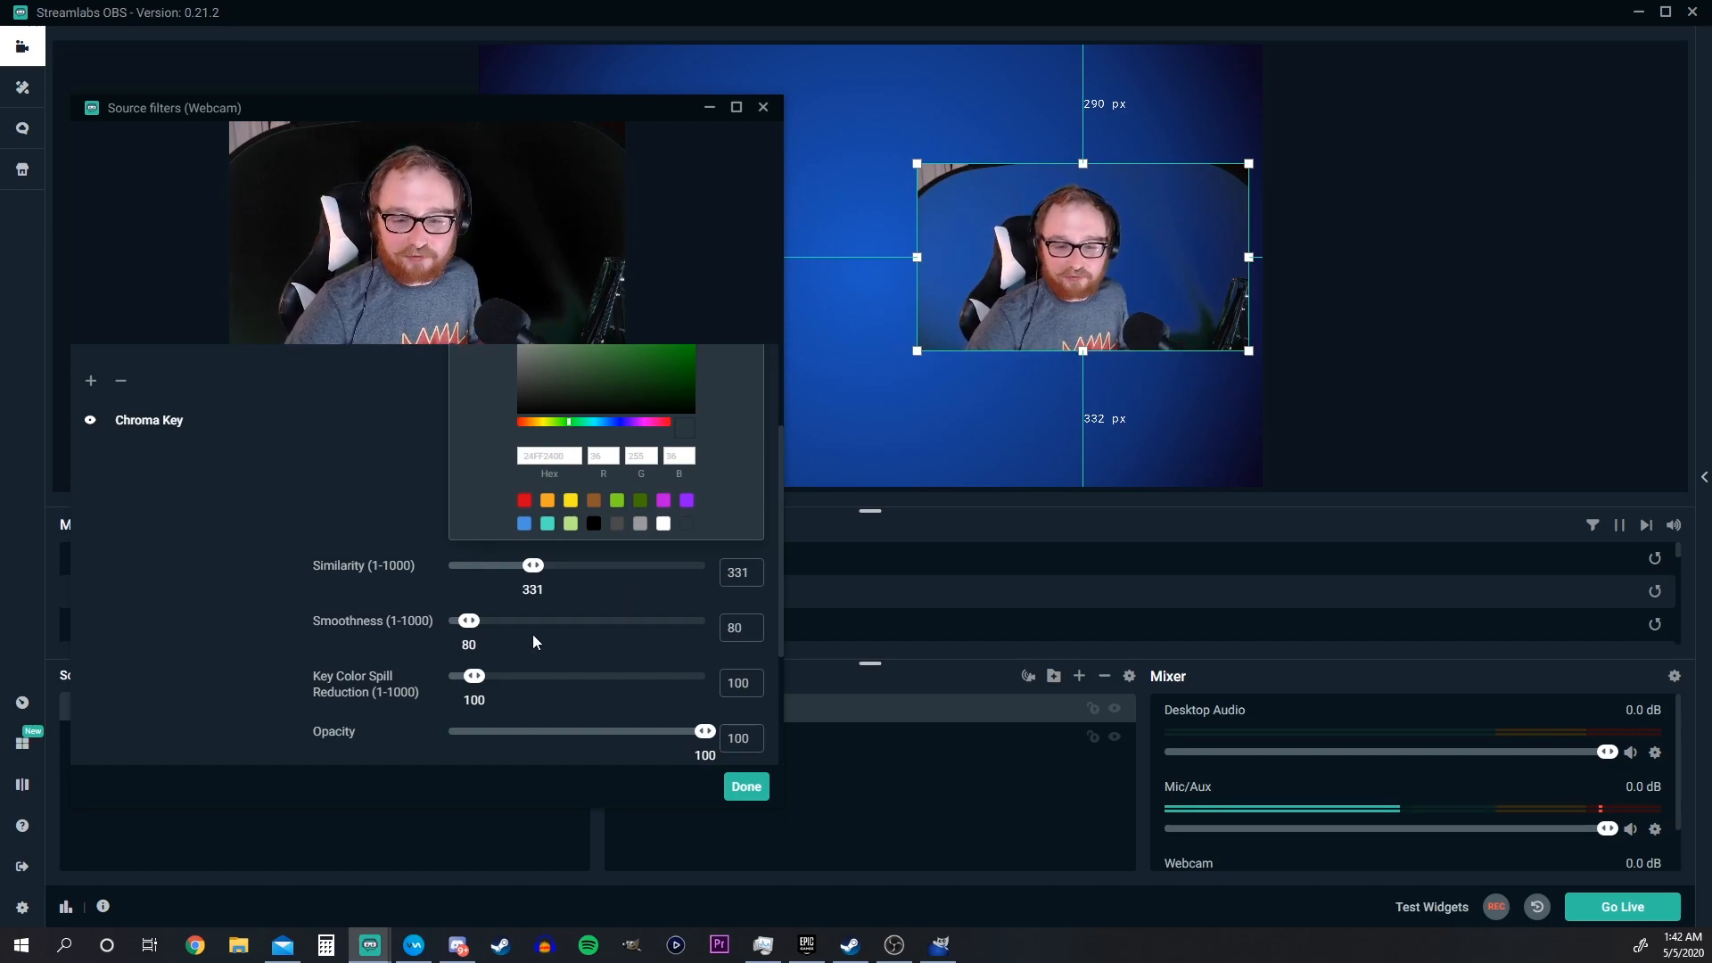
click(747, 788)
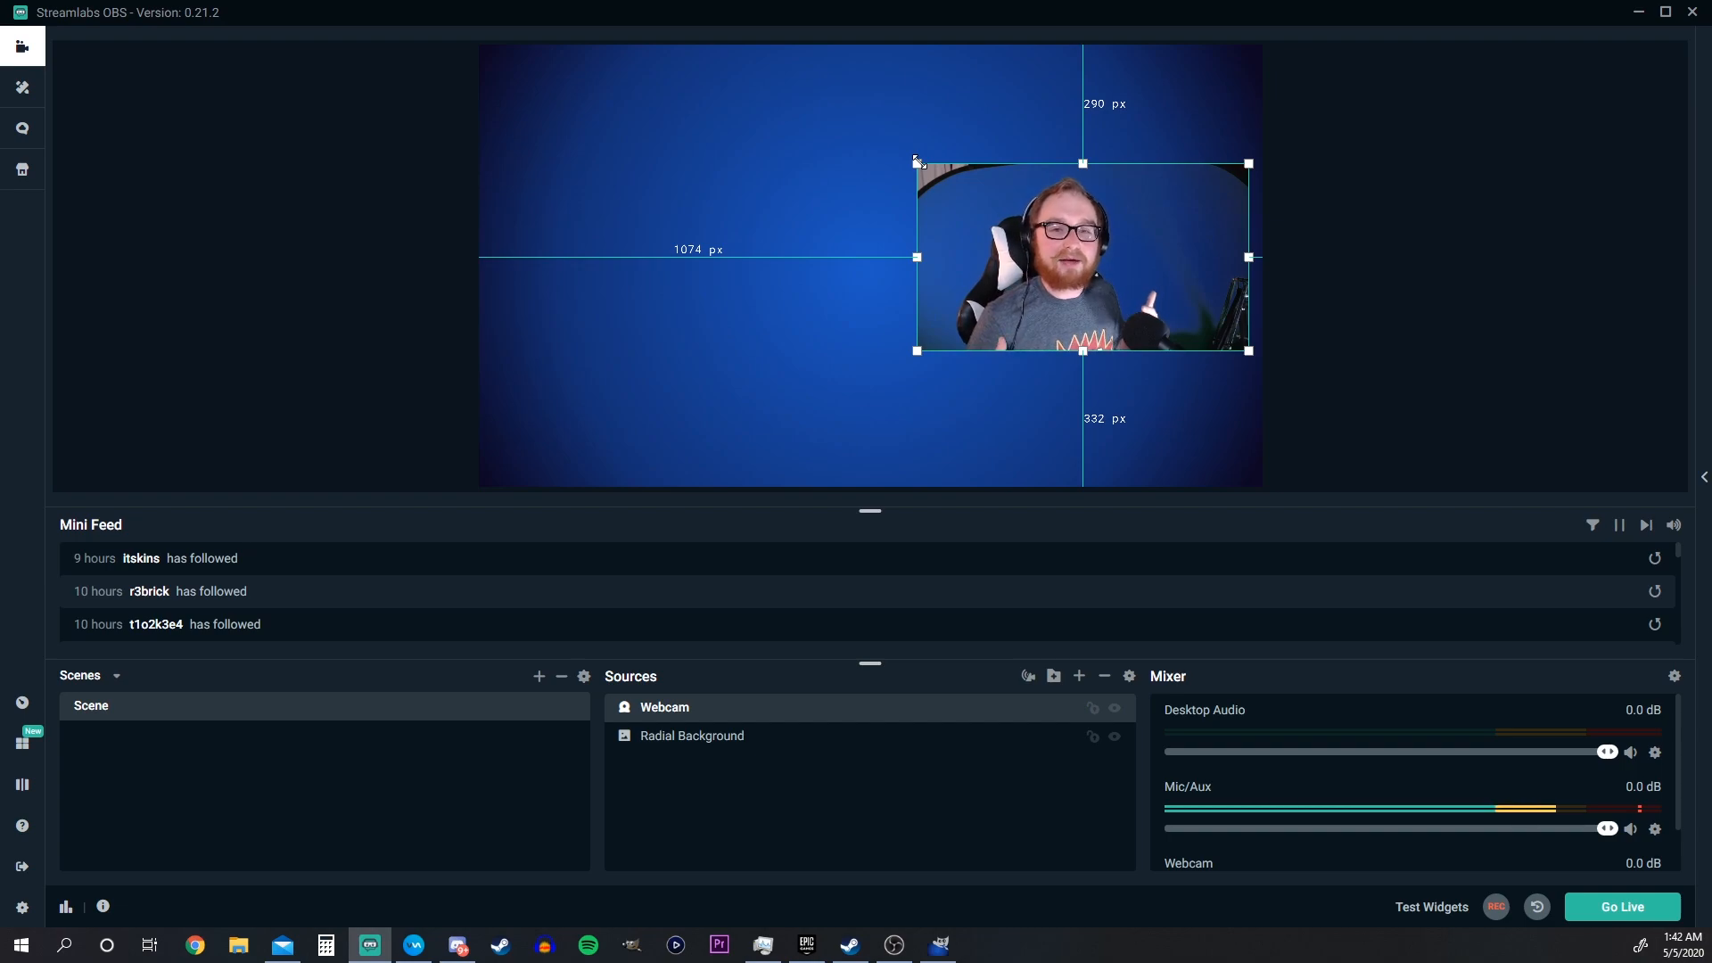
Step: Crop the webcam's left and top edges and place it flush with the canvas's right edge, about 321 px from the top
drag(917, 162, 912, 160)
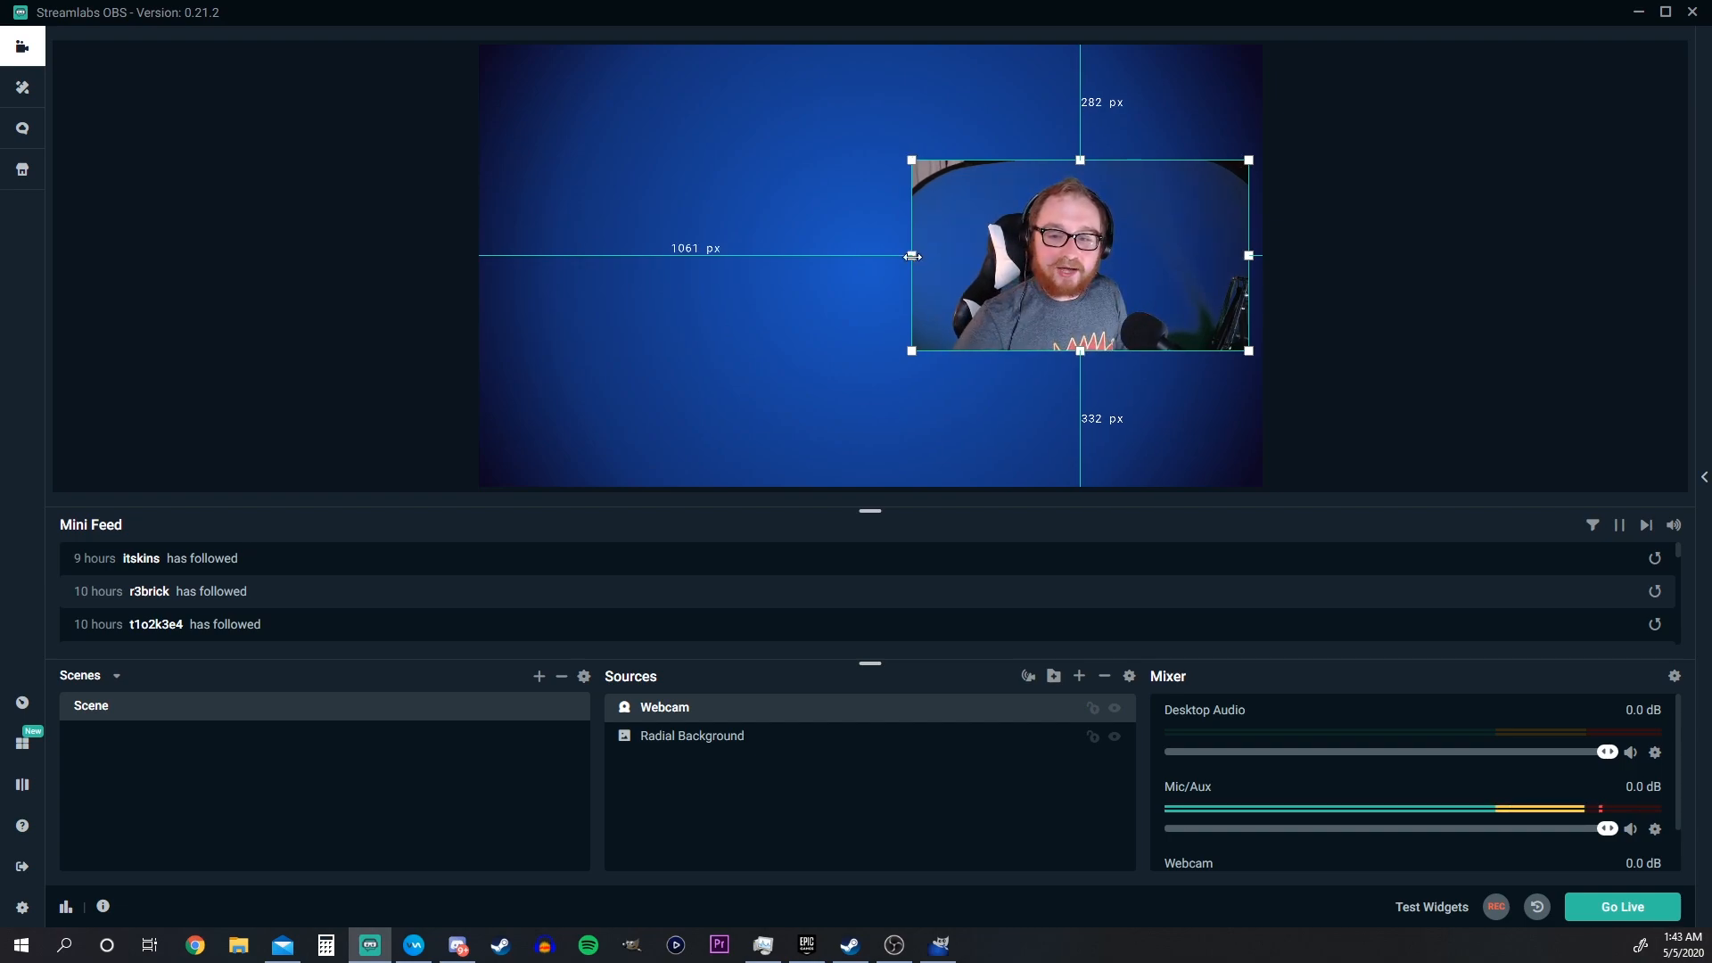
drag(911, 256, 931, 255)
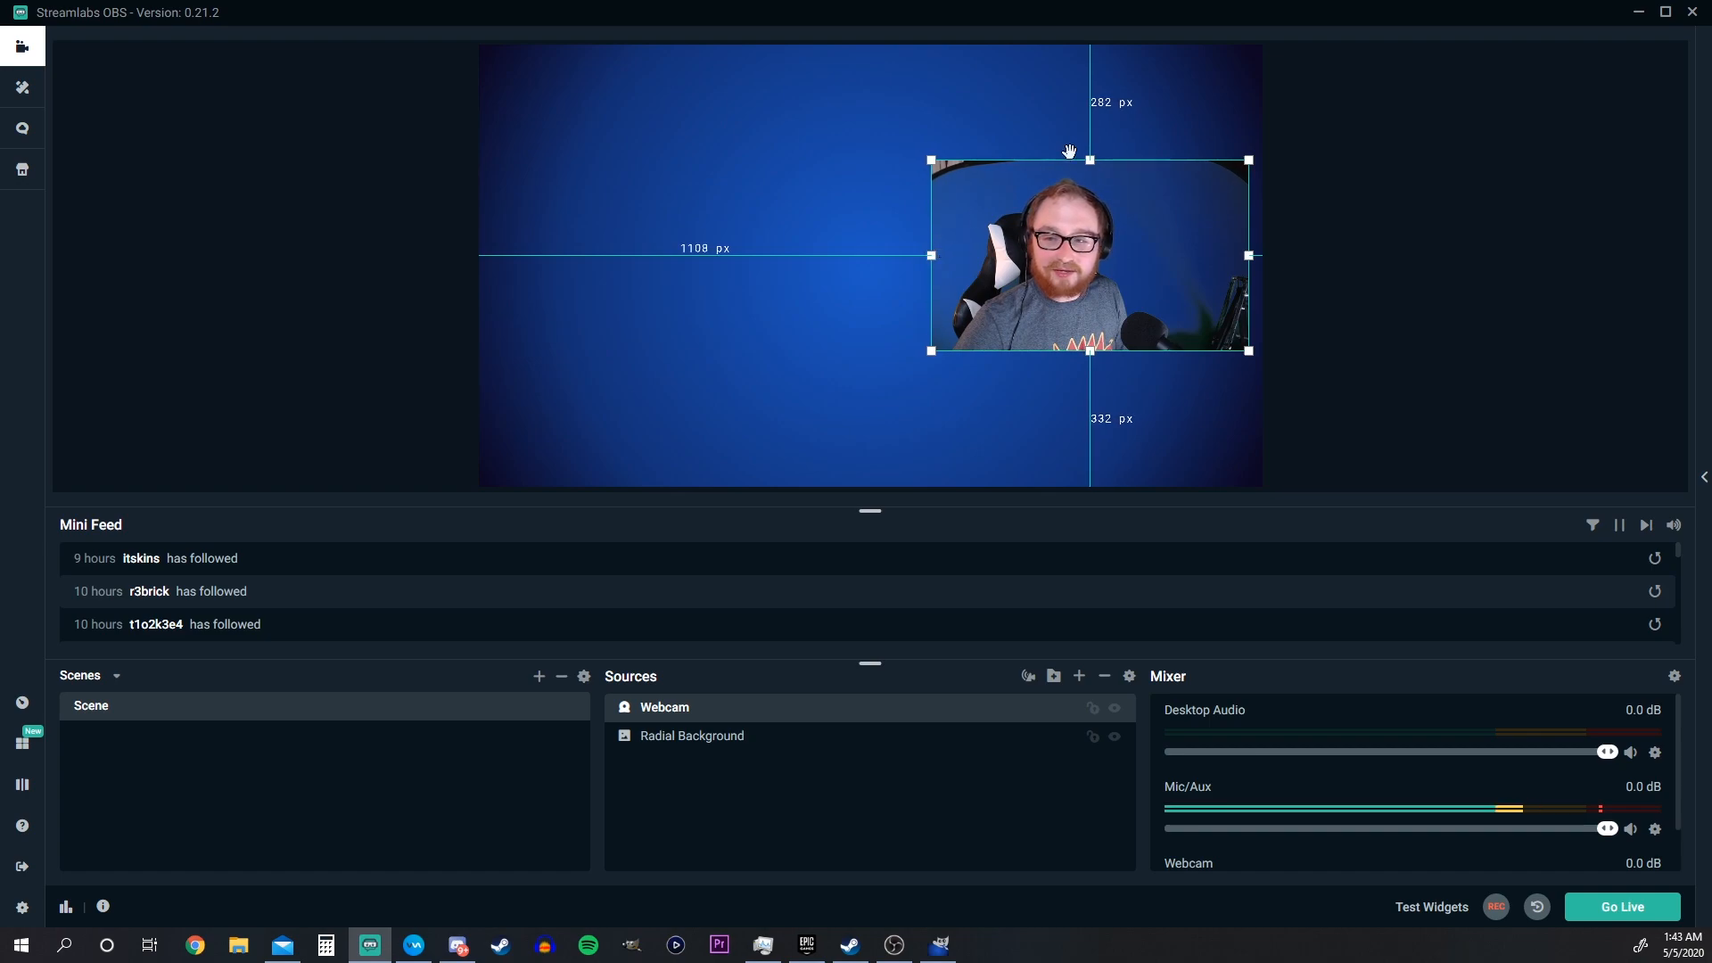
drag(1091, 160, 1095, 182)
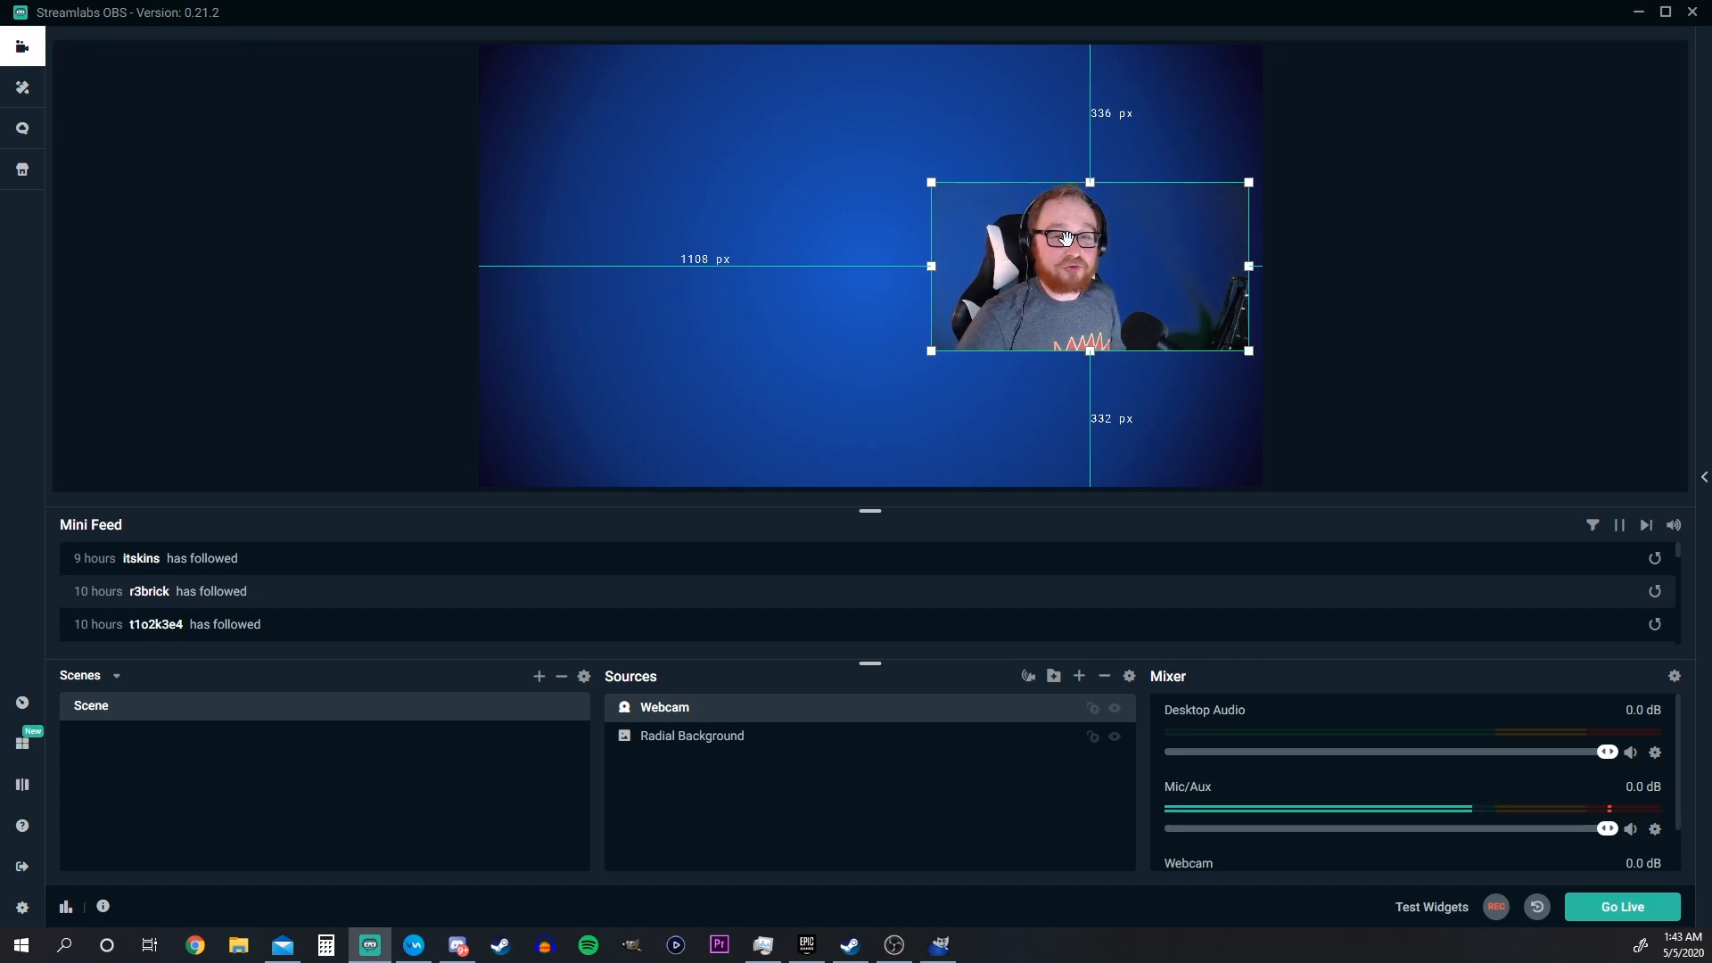
mouse_move(1066, 239)
mouse_down()
mouse_move(1193, 239)
mouse_move(1031, 240)
mouse_move(1073, 235)
mouse_up()
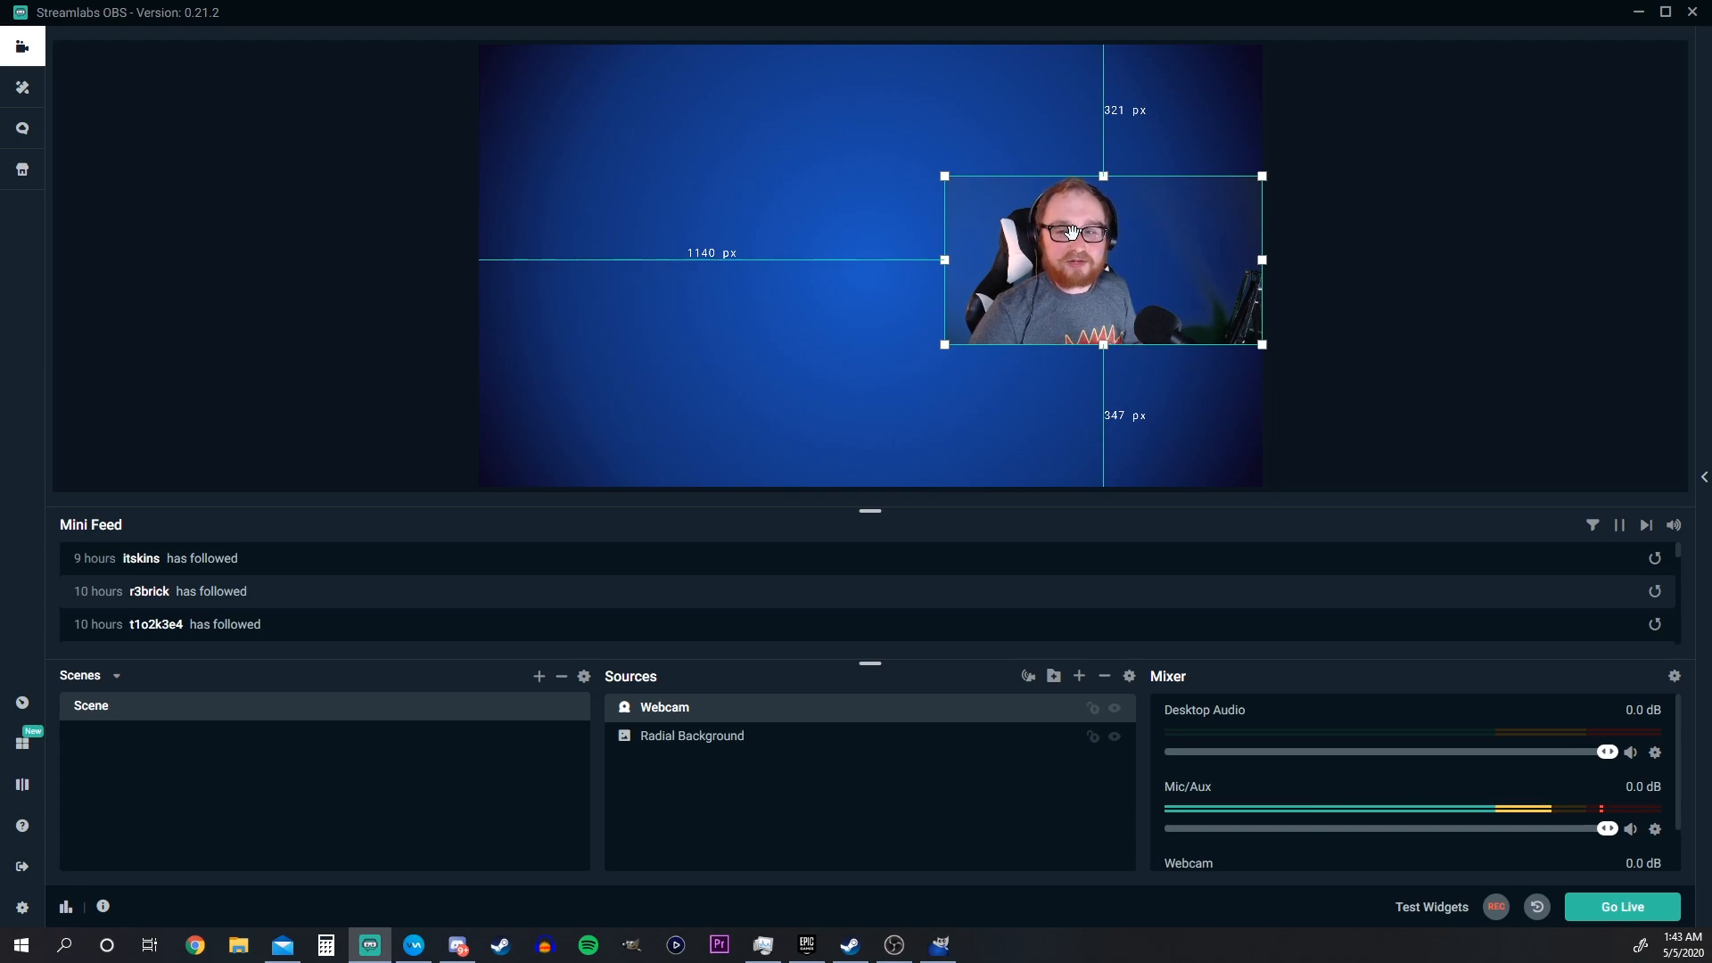
click(1393, 238)
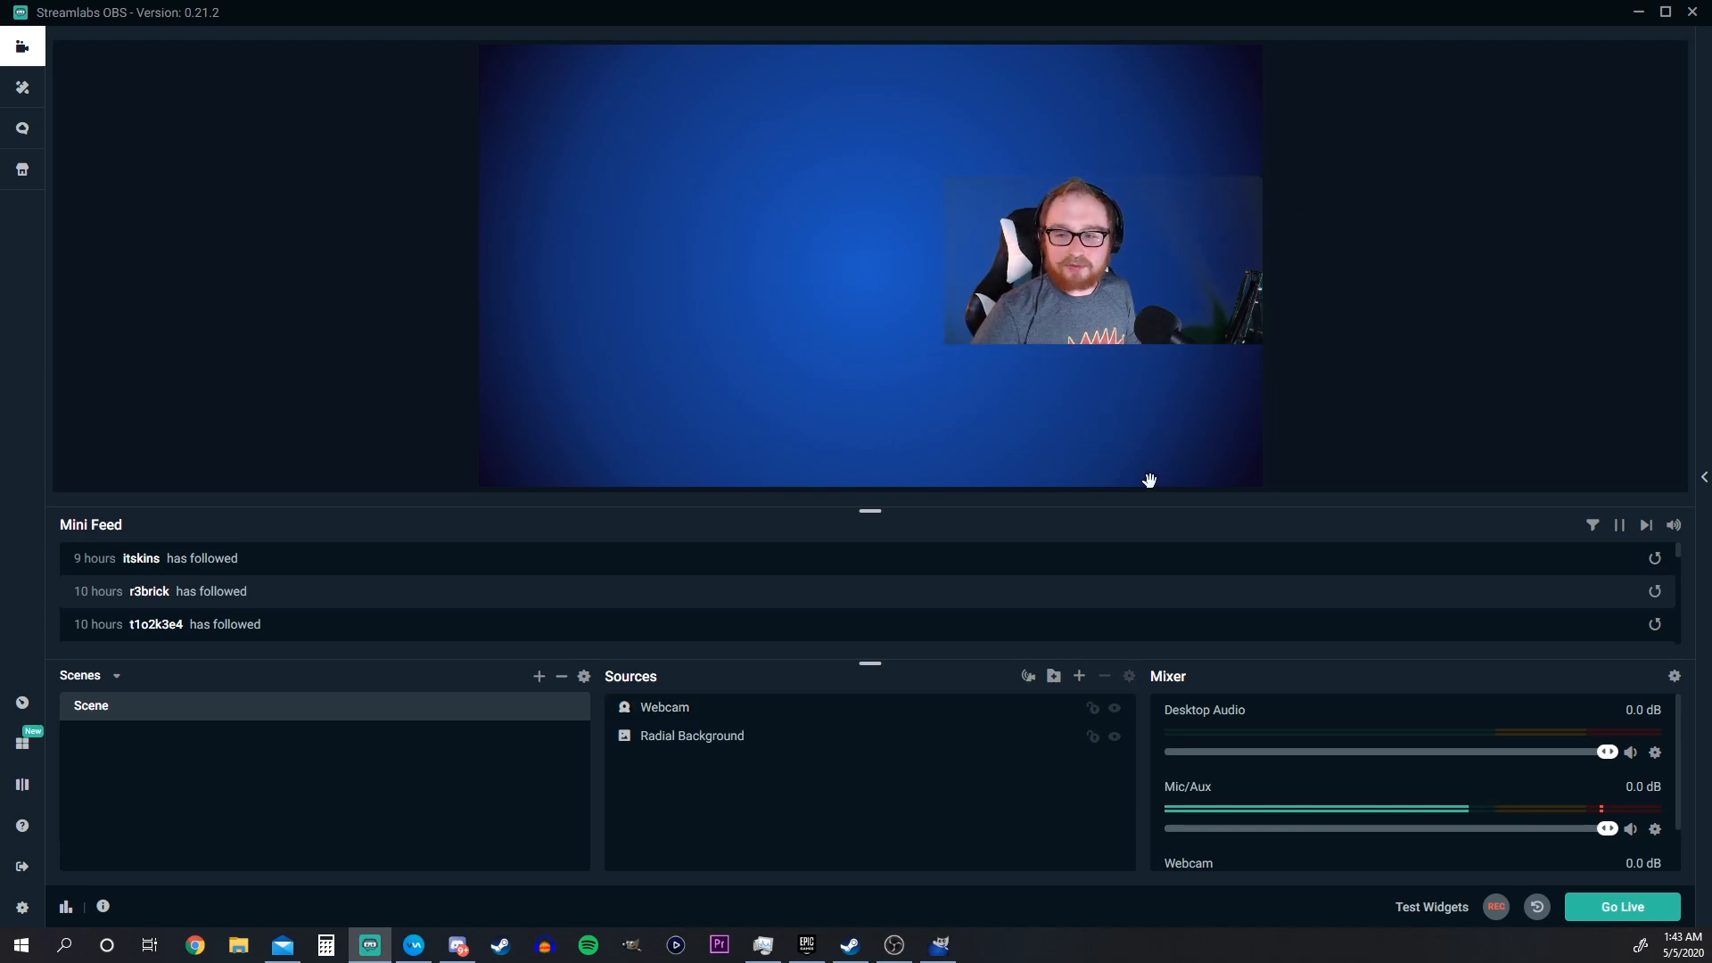
Step: Shrink the Radial Background behind the webcam and crop its left and top edges to match the webcam's frame
click(718, 736)
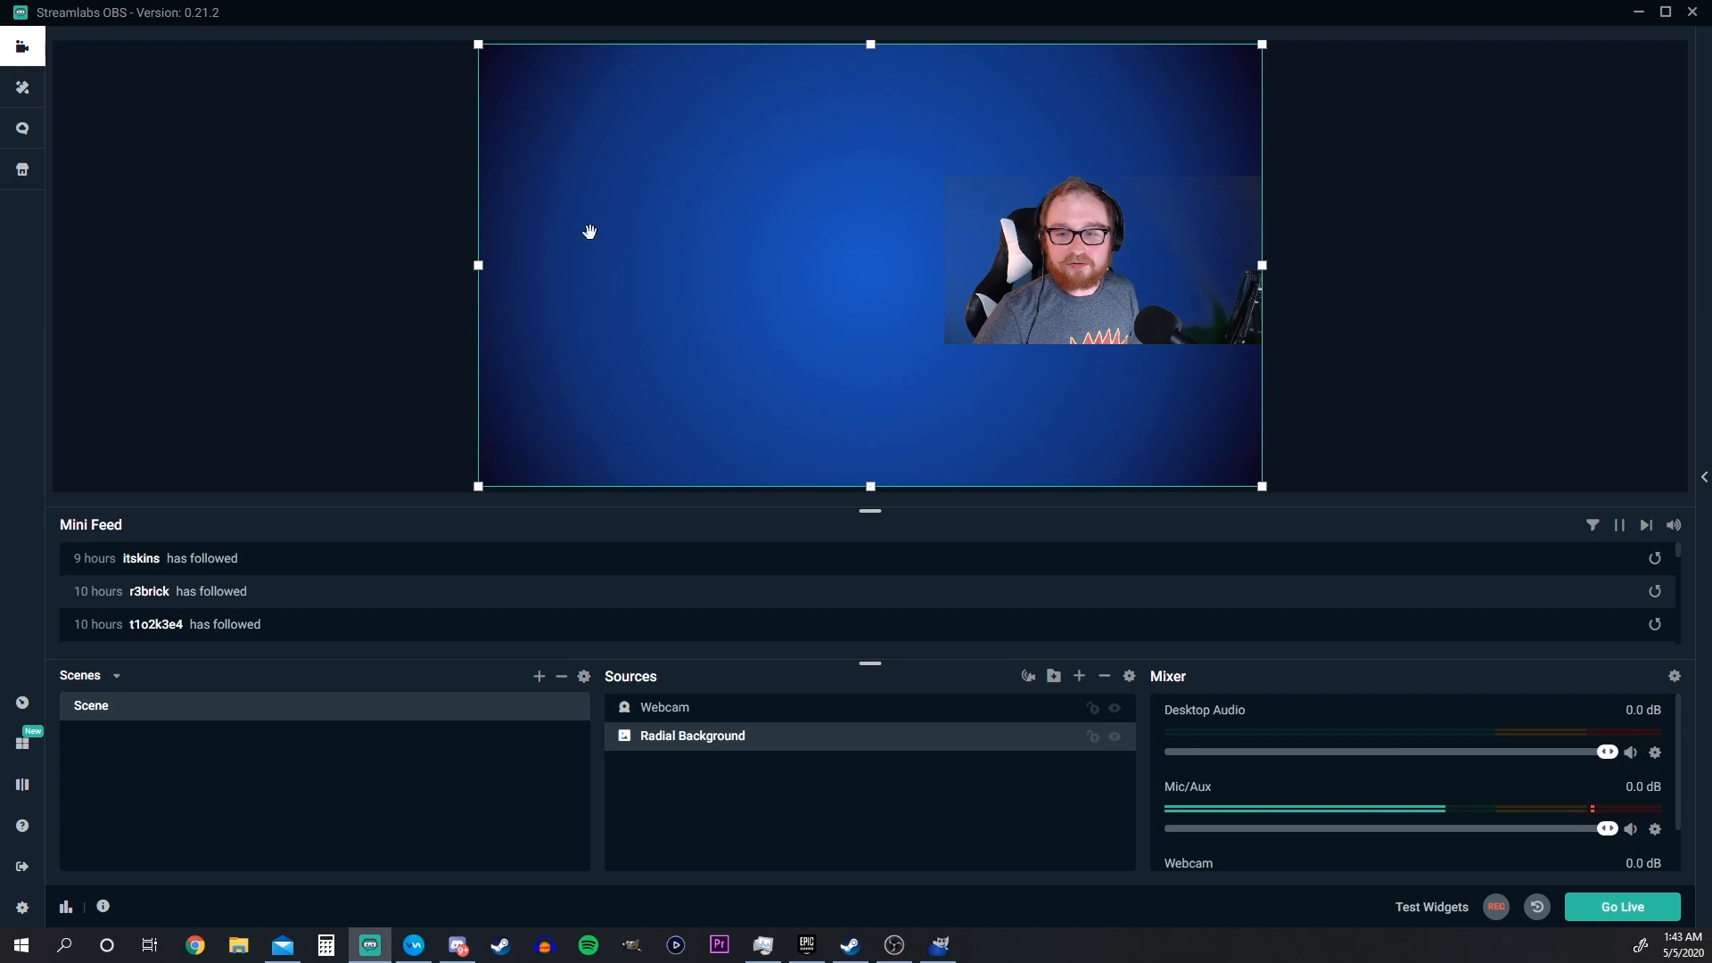
drag(479, 43, 982, 293)
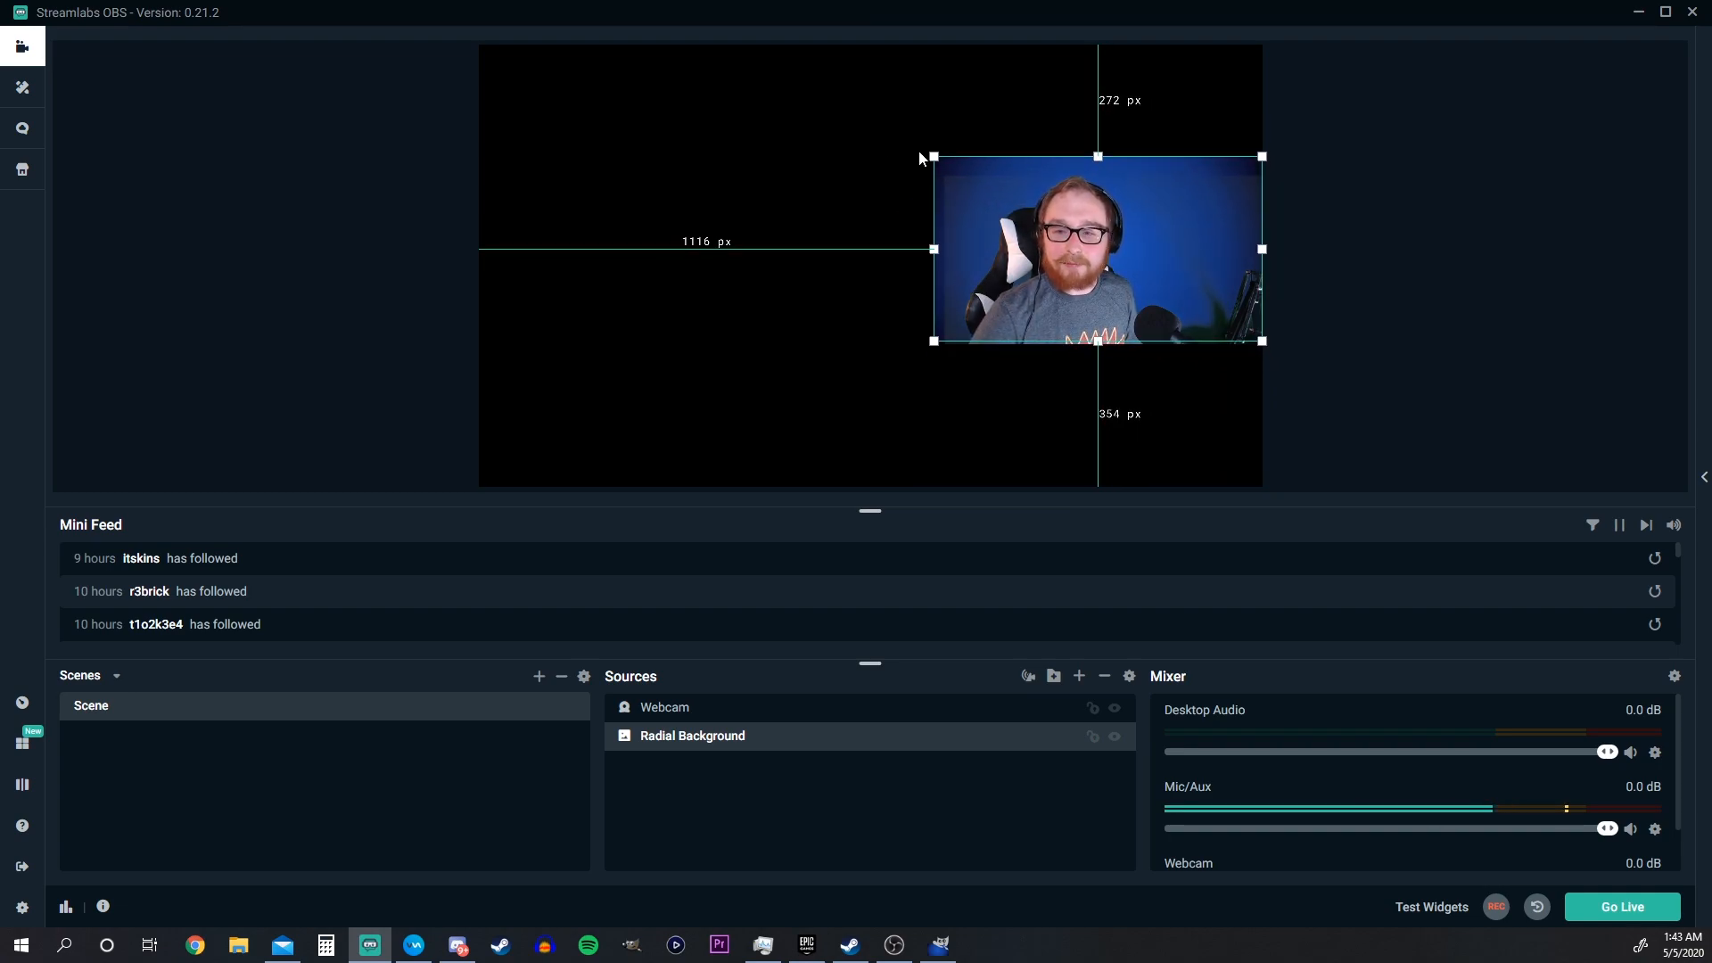
drag(933, 155, 944, 190)
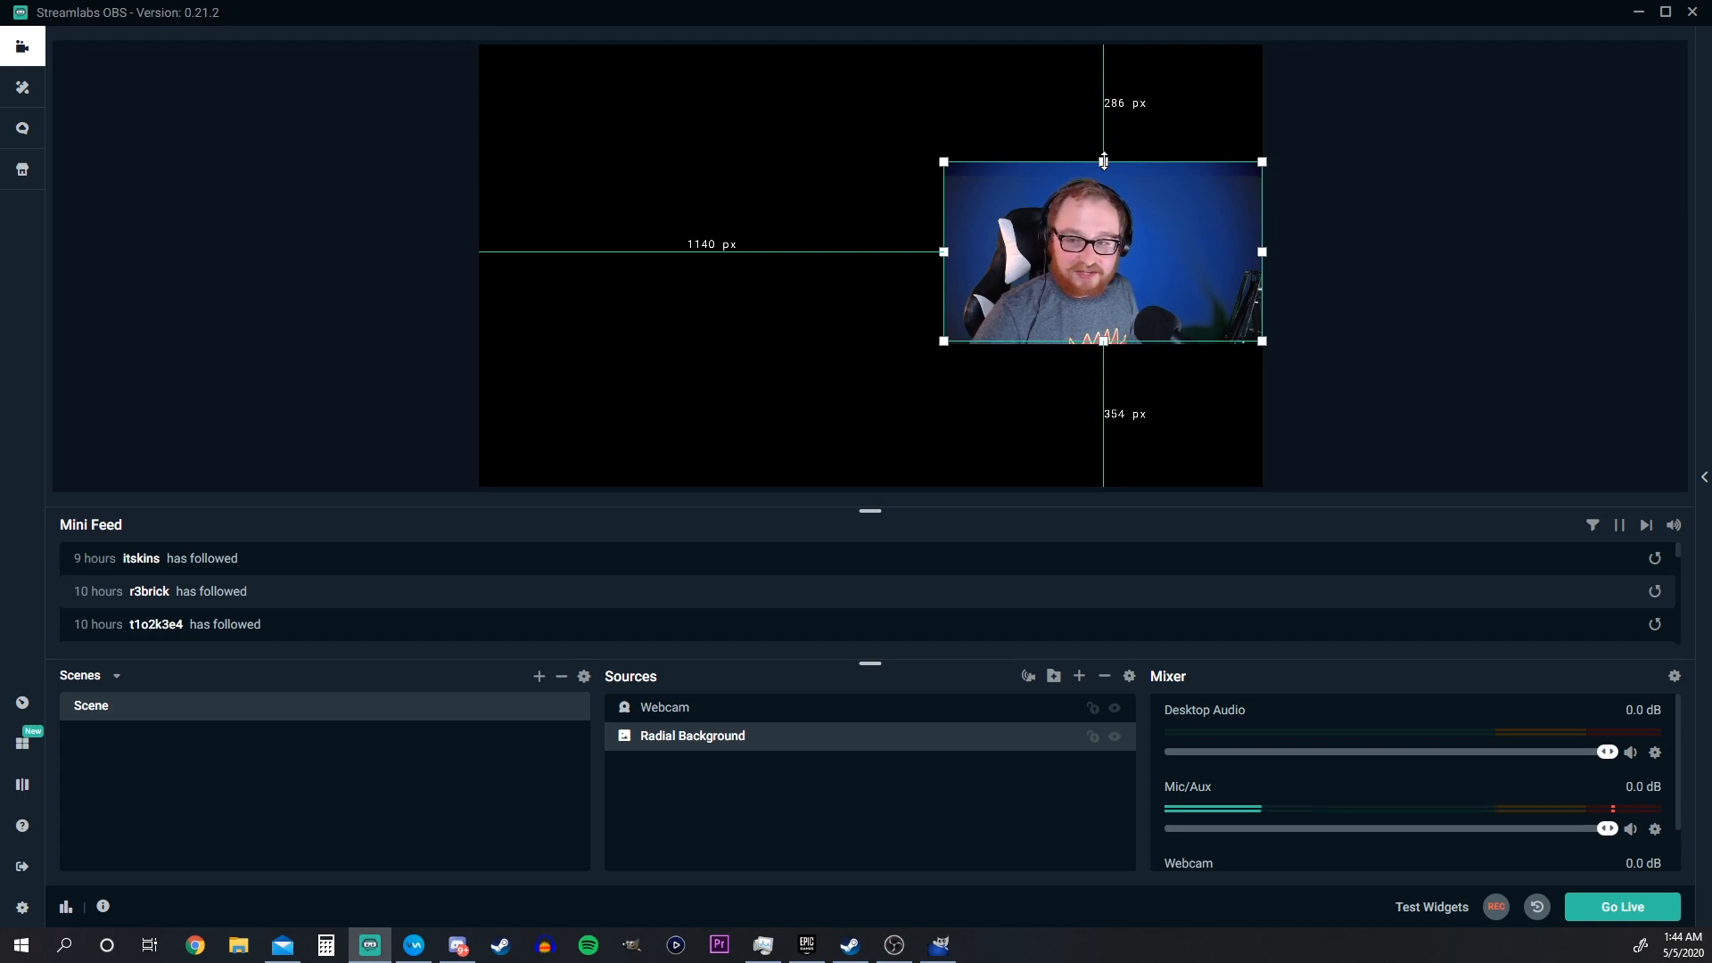
drag(1103, 161, 1072, 214)
click(1383, 239)
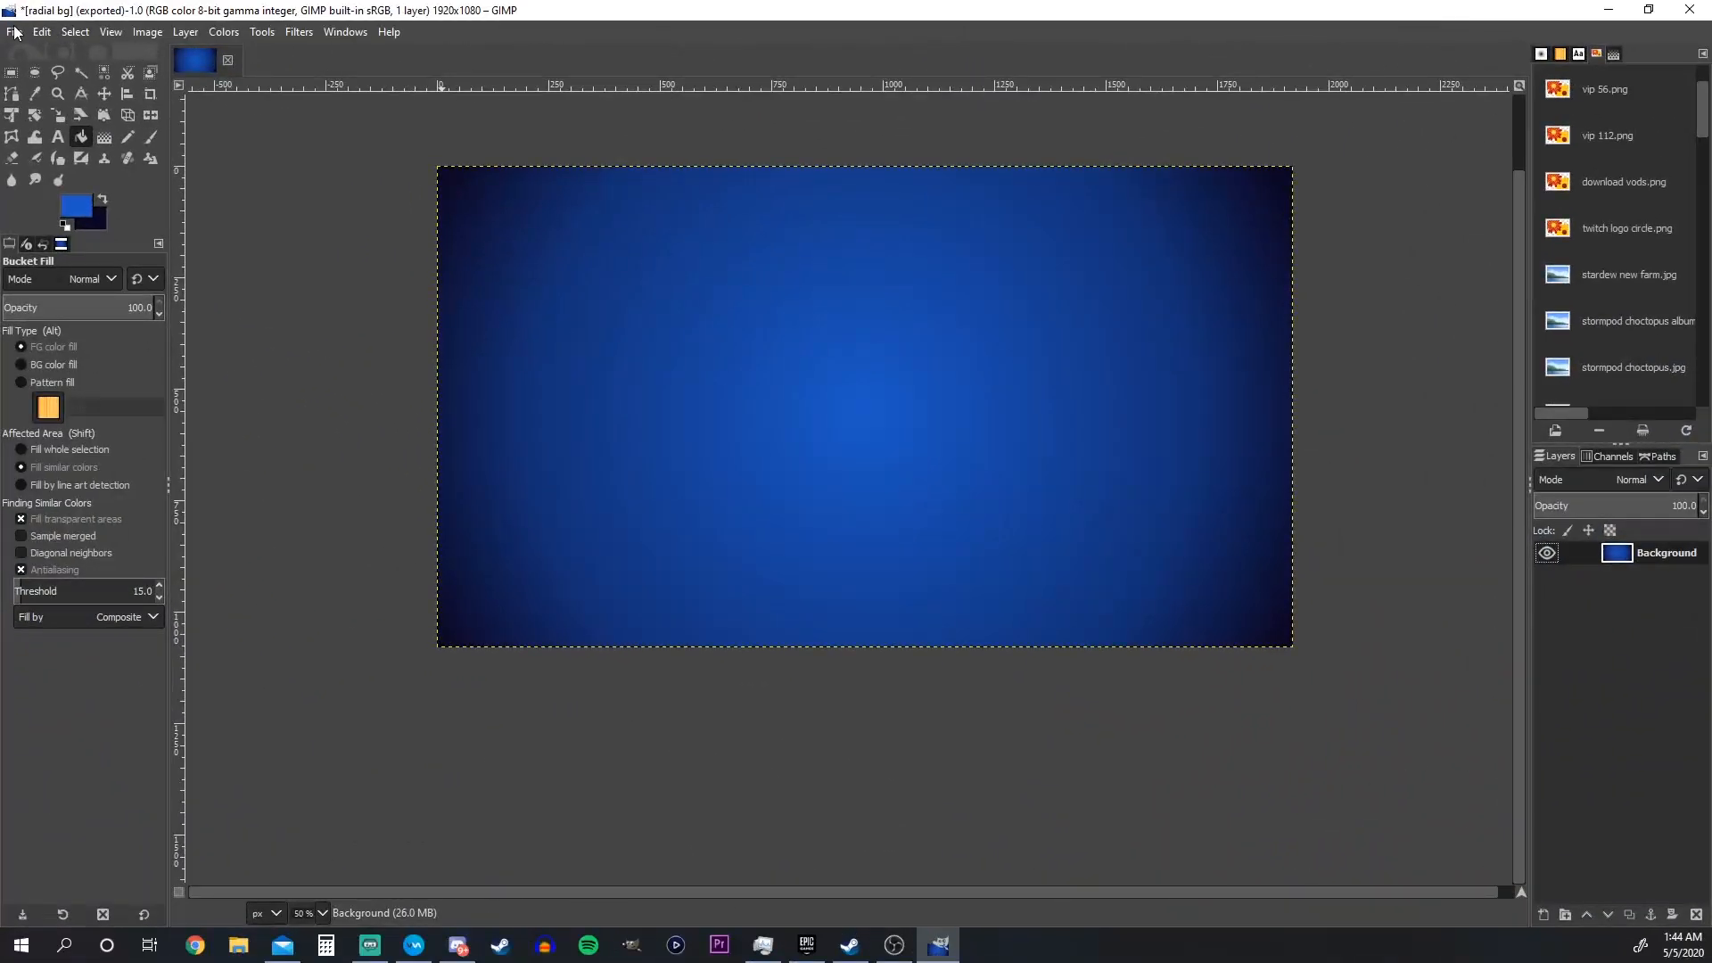
Step: Switch to GIMP and create another new image of 1920 × 1080 pixels
click(12, 32)
click(40, 55)
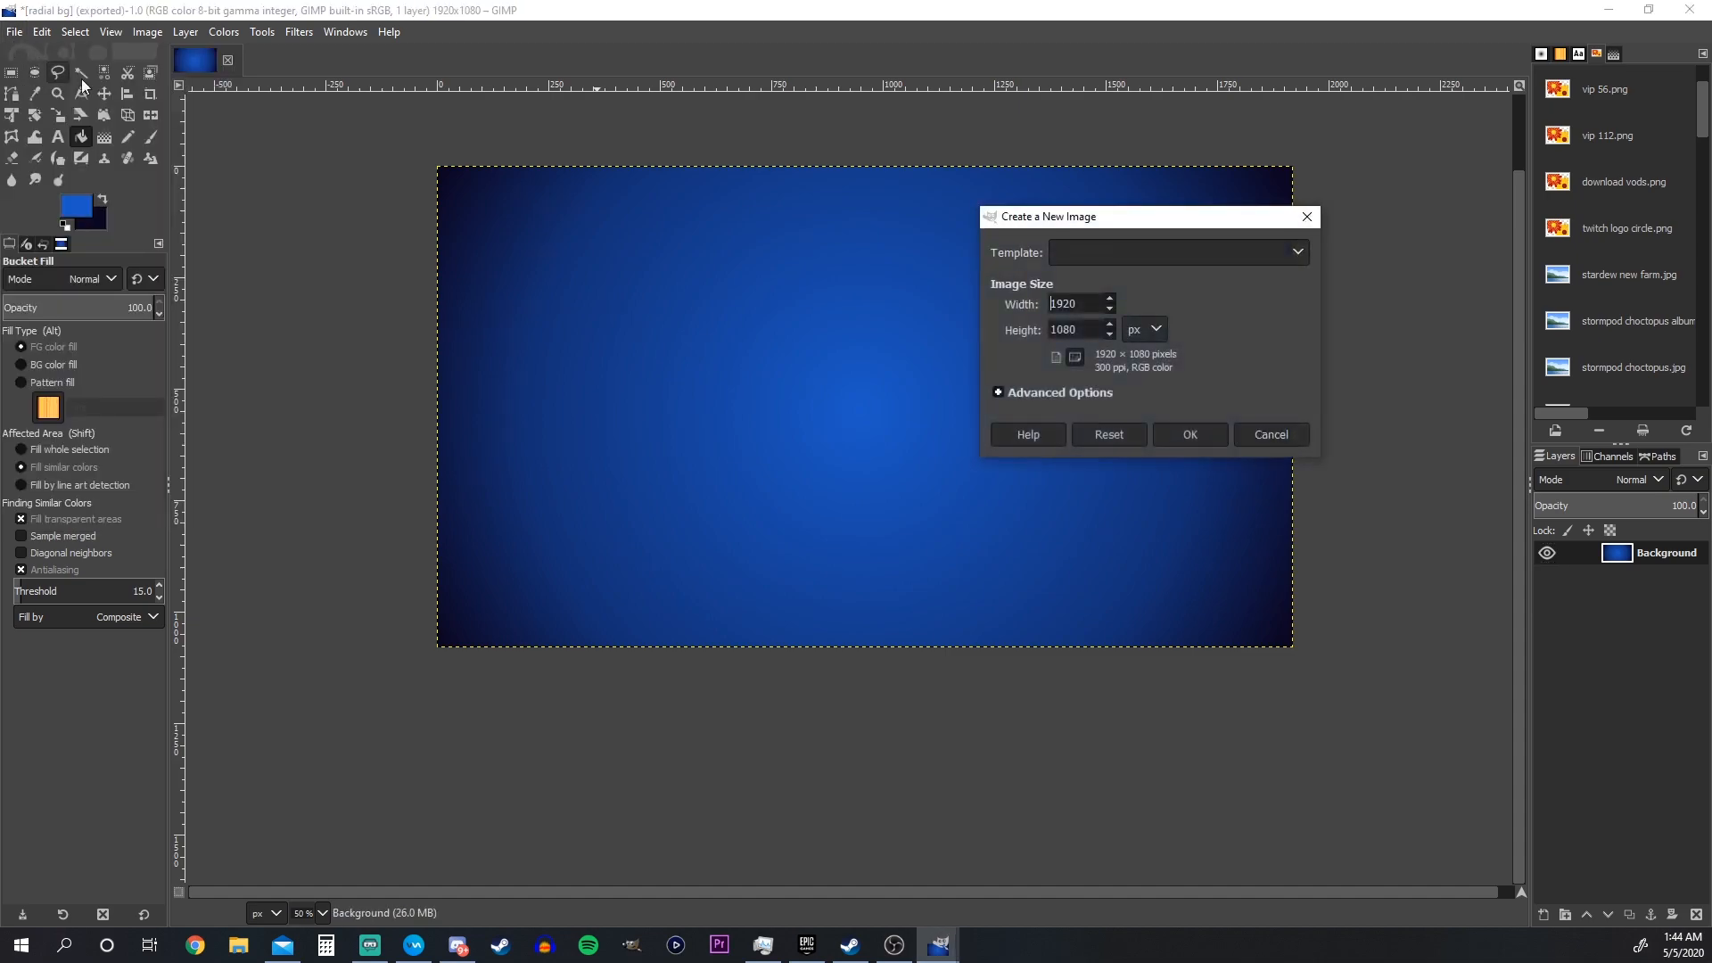
click(1194, 438)
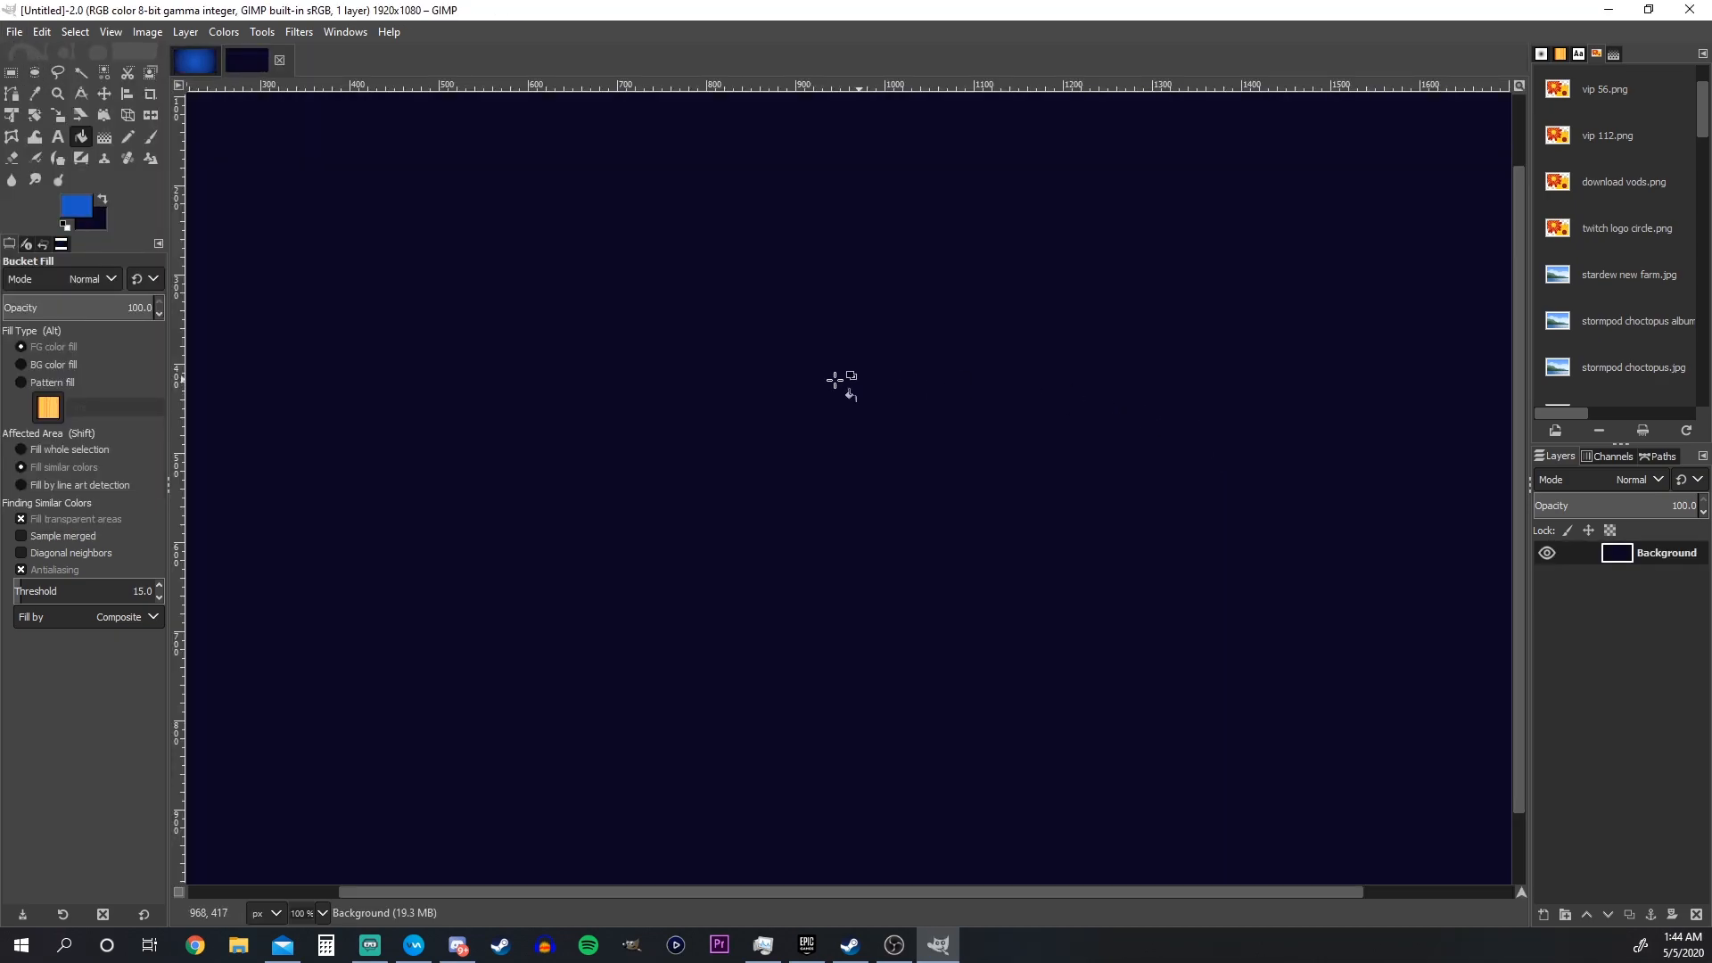
Step: Add an alpha channel to the Background layer and clear its fill to full transparency
scroll(722, 395, down, 2)
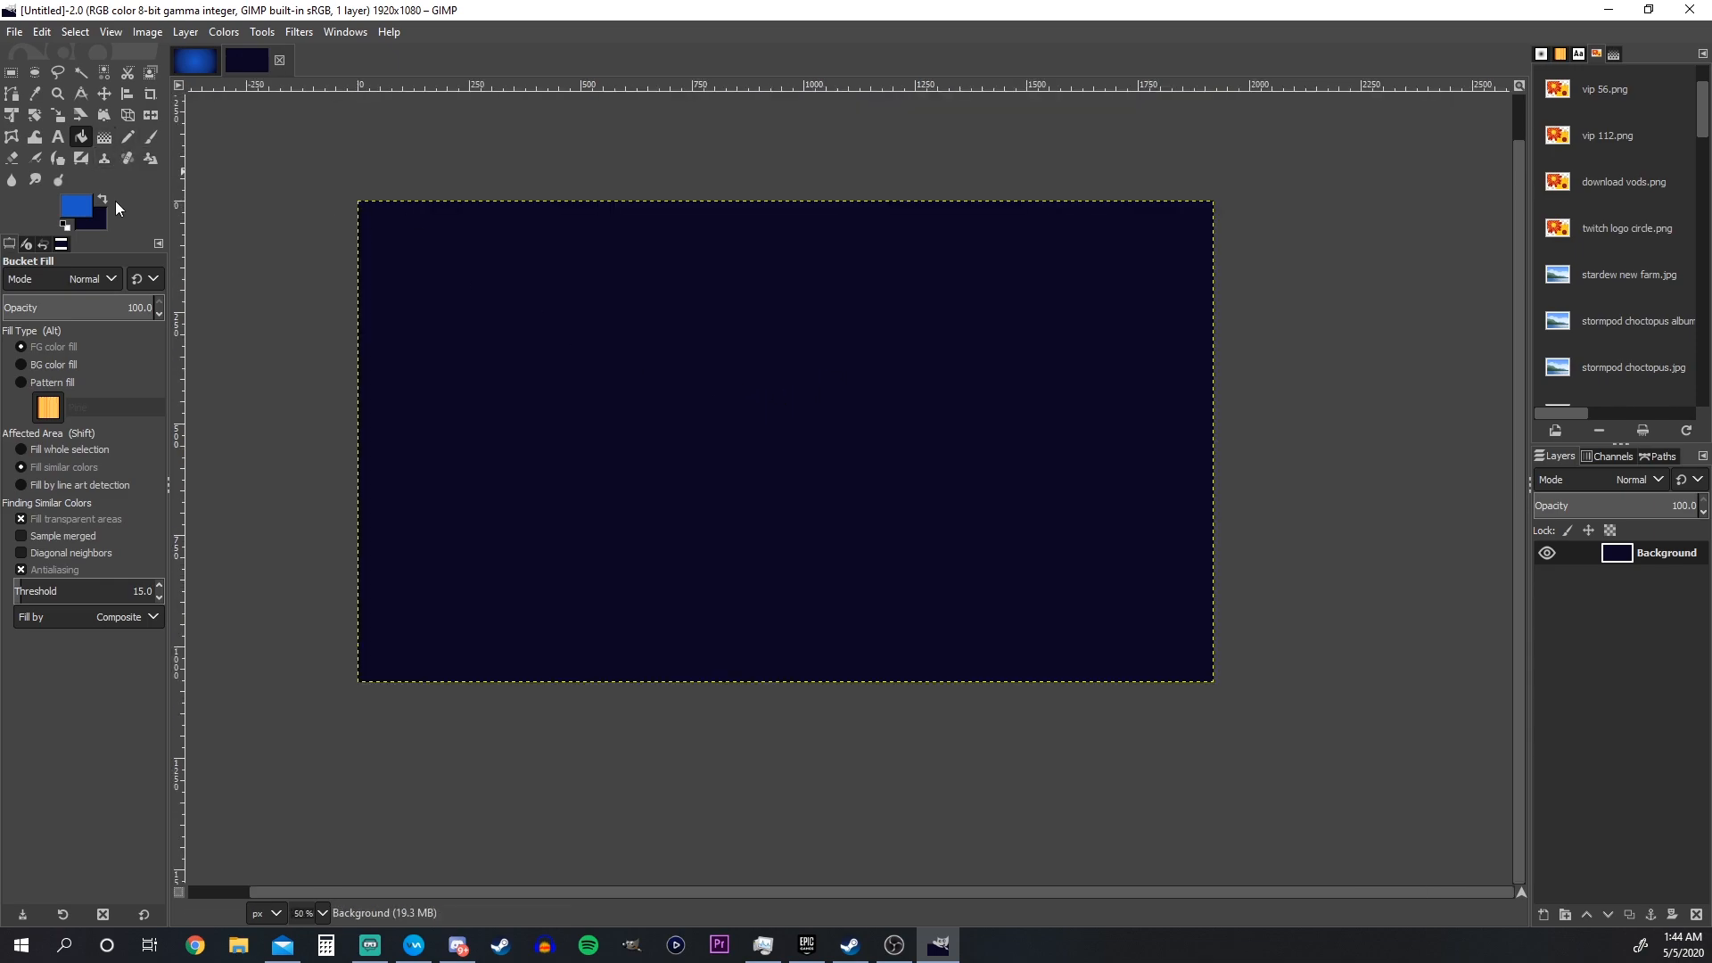
right_click(1635, 556)
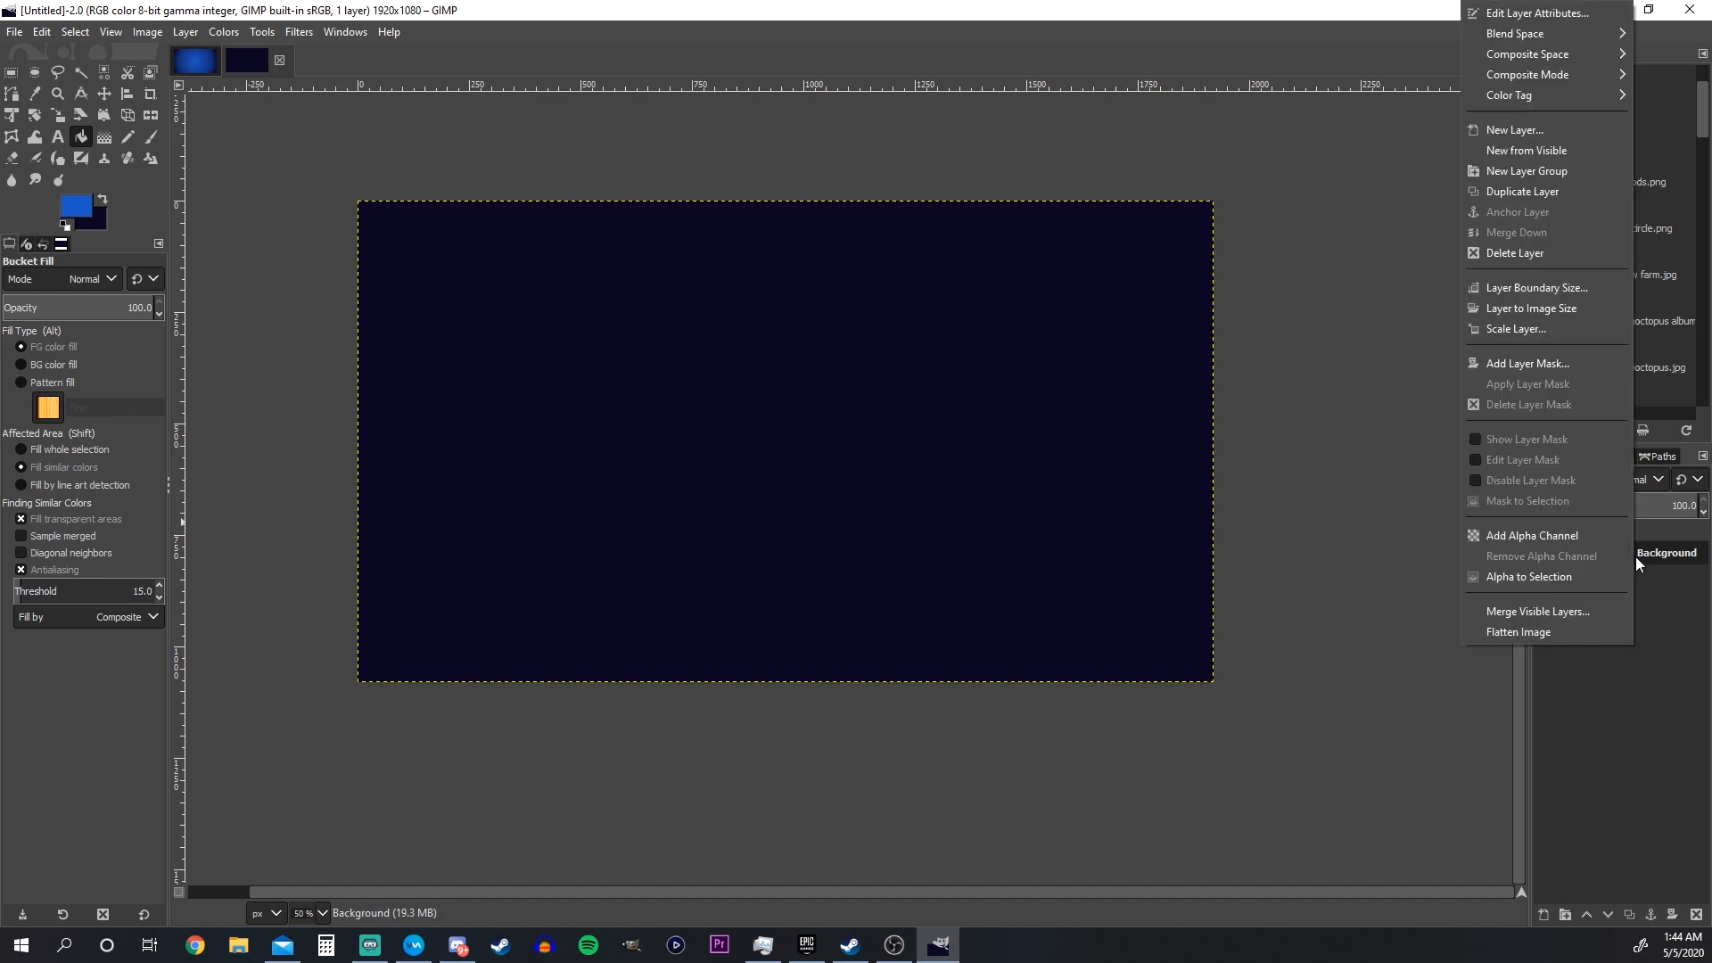
click(1577, 535)
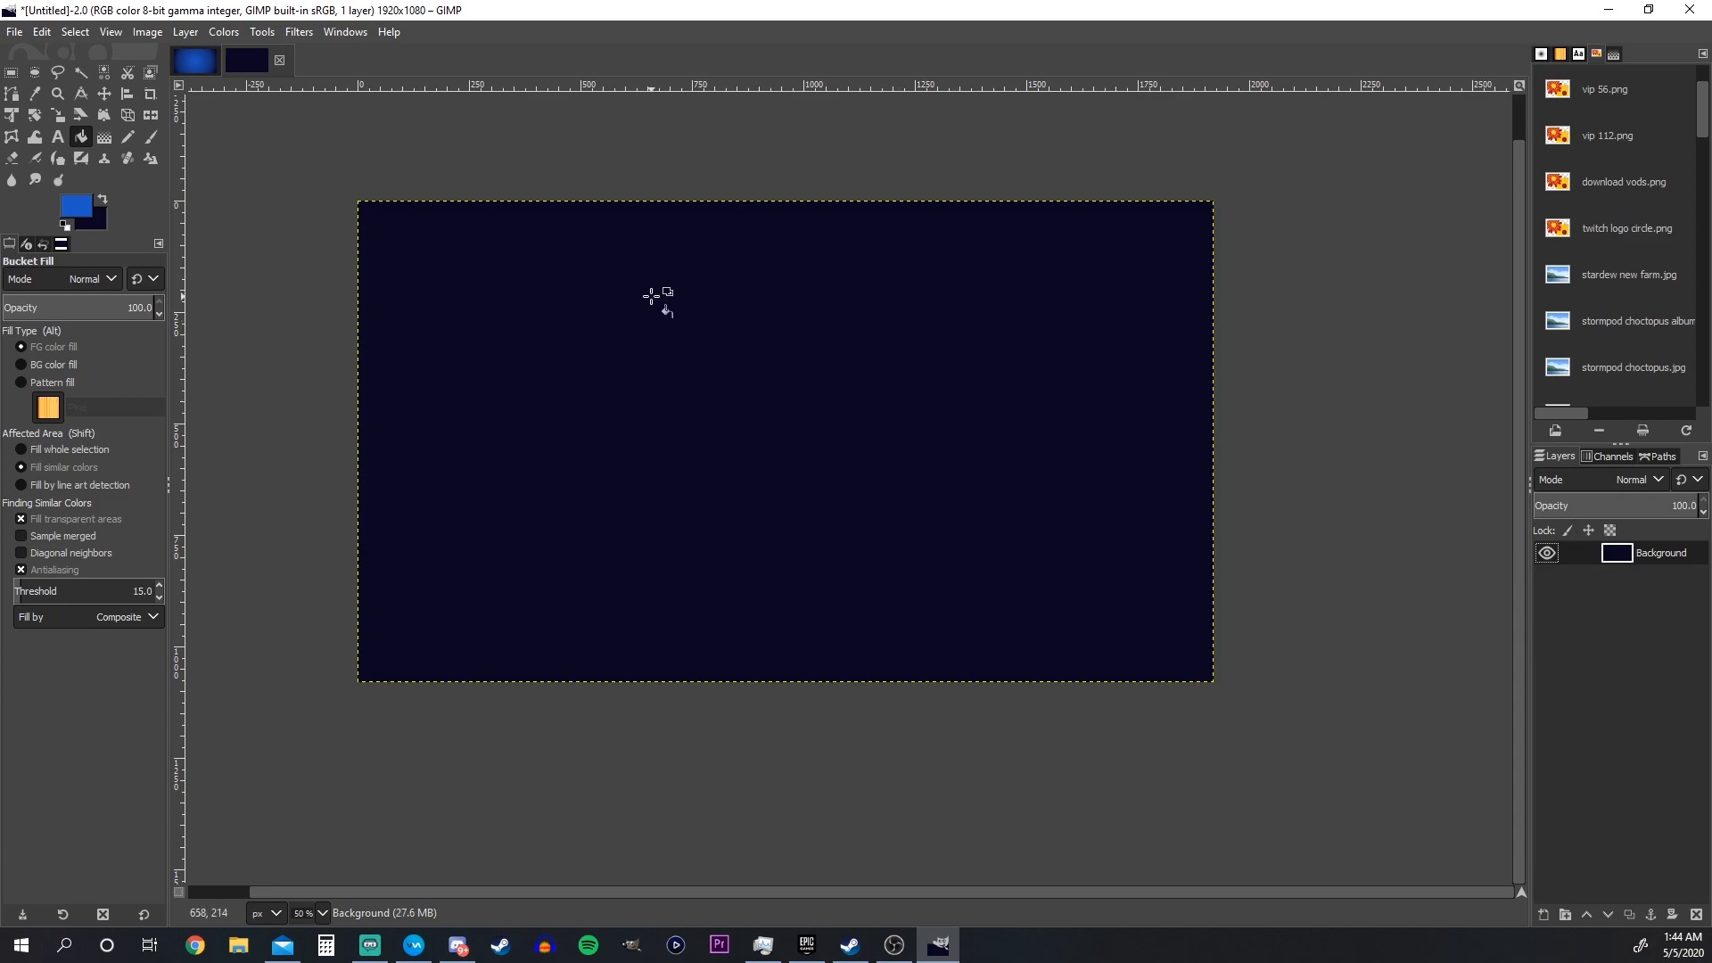
key(Delete)
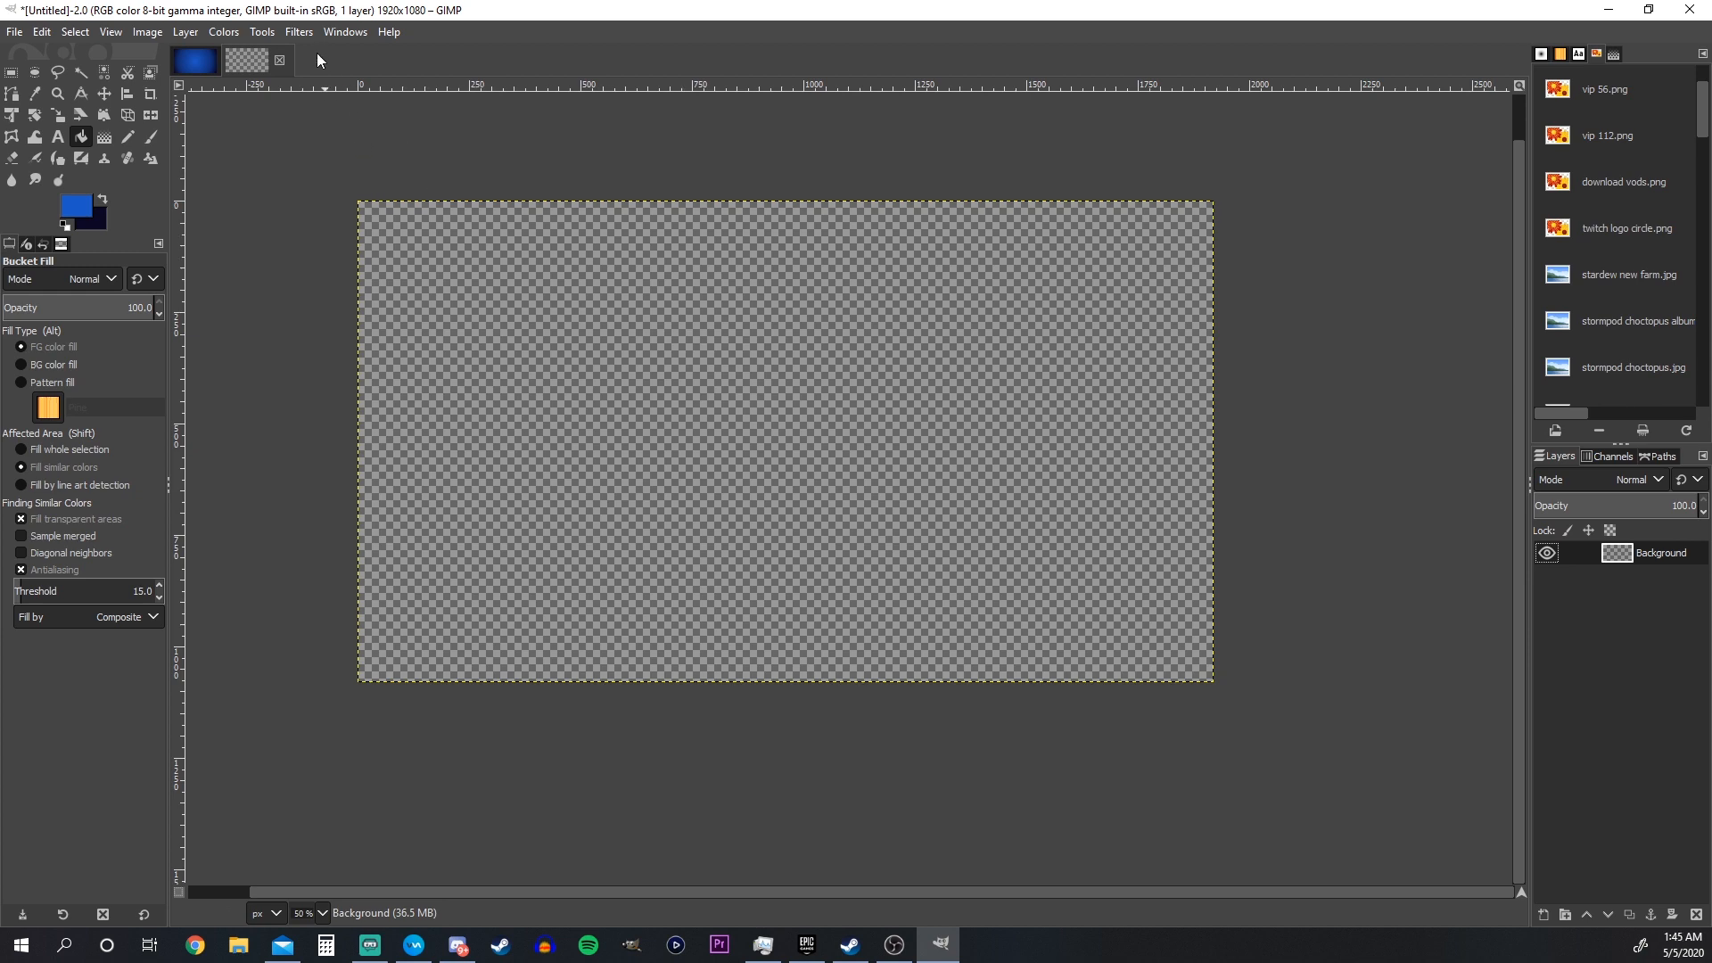
Step: Start the Vignette filter on the transparent layer with a Square vignette shape
click(299, 33)
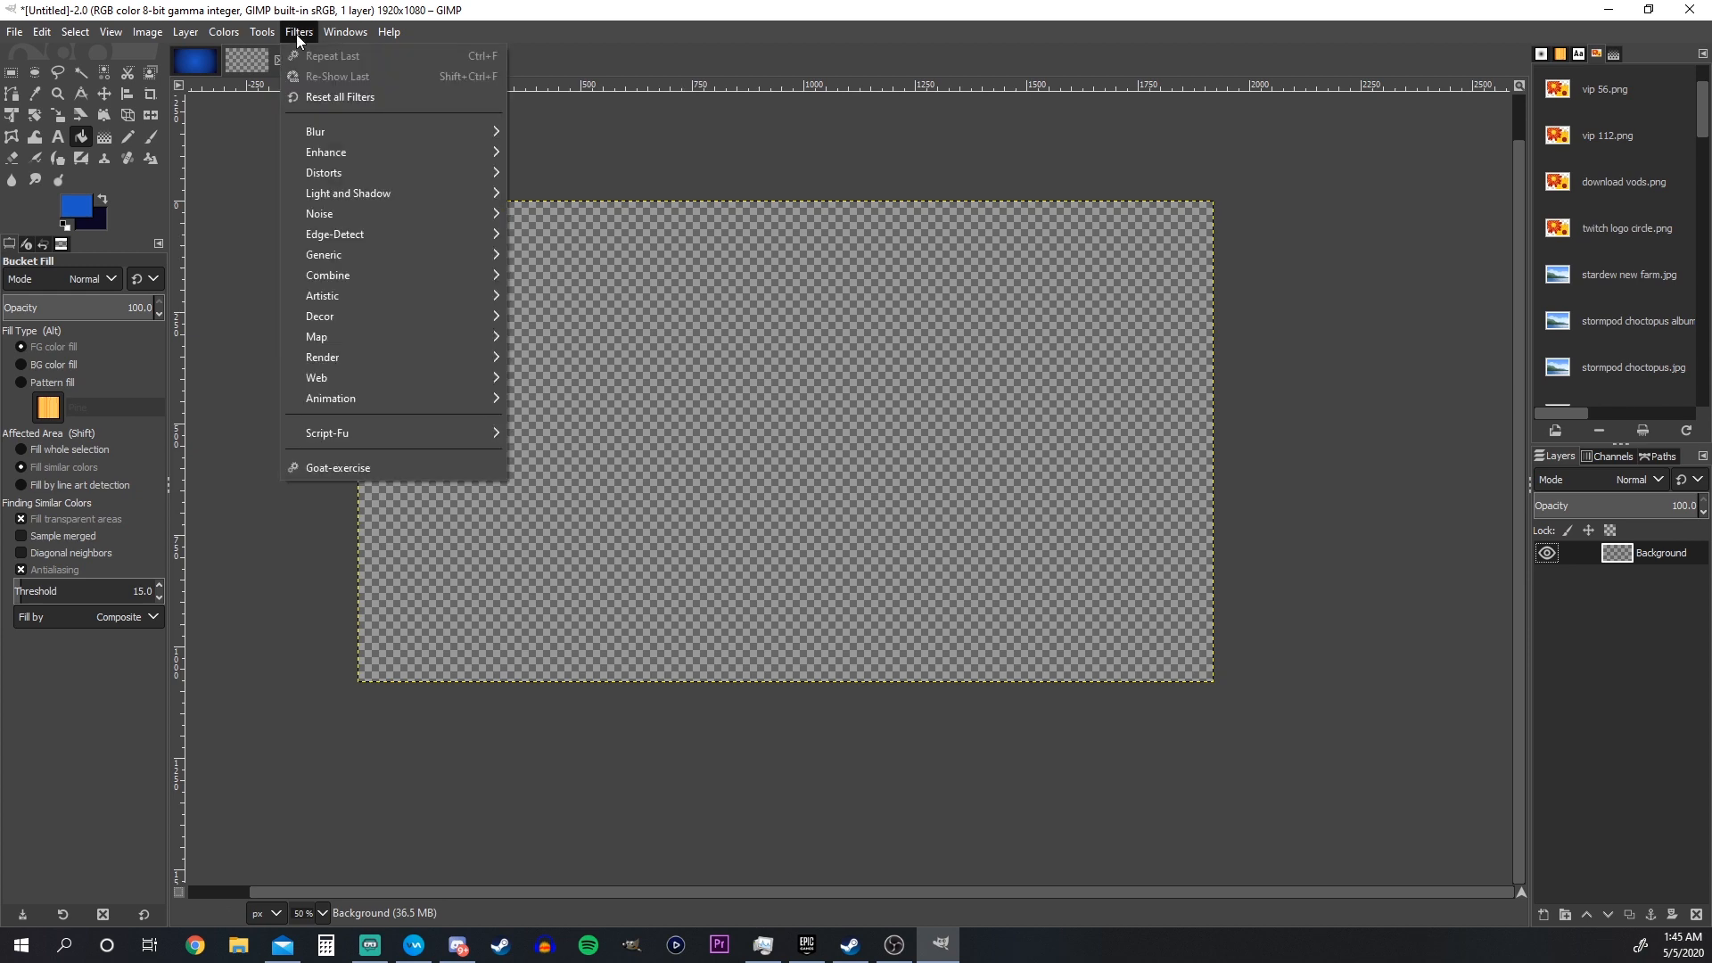
mouse_move(343, 195)
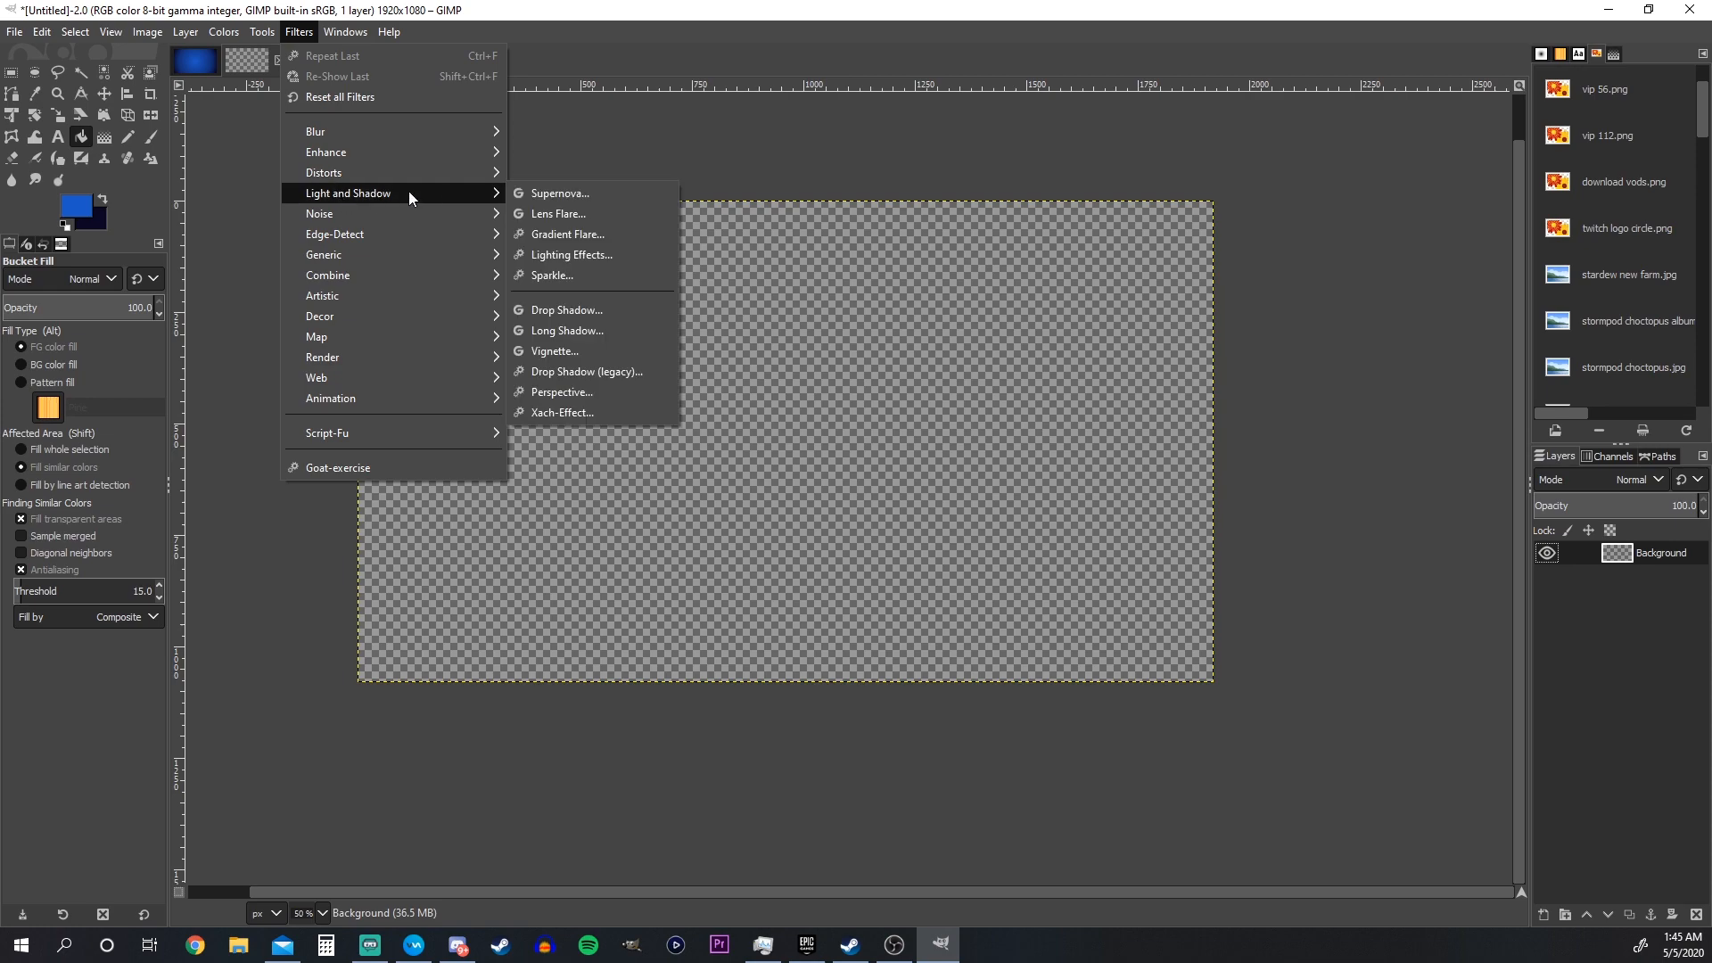
click(599, 352)
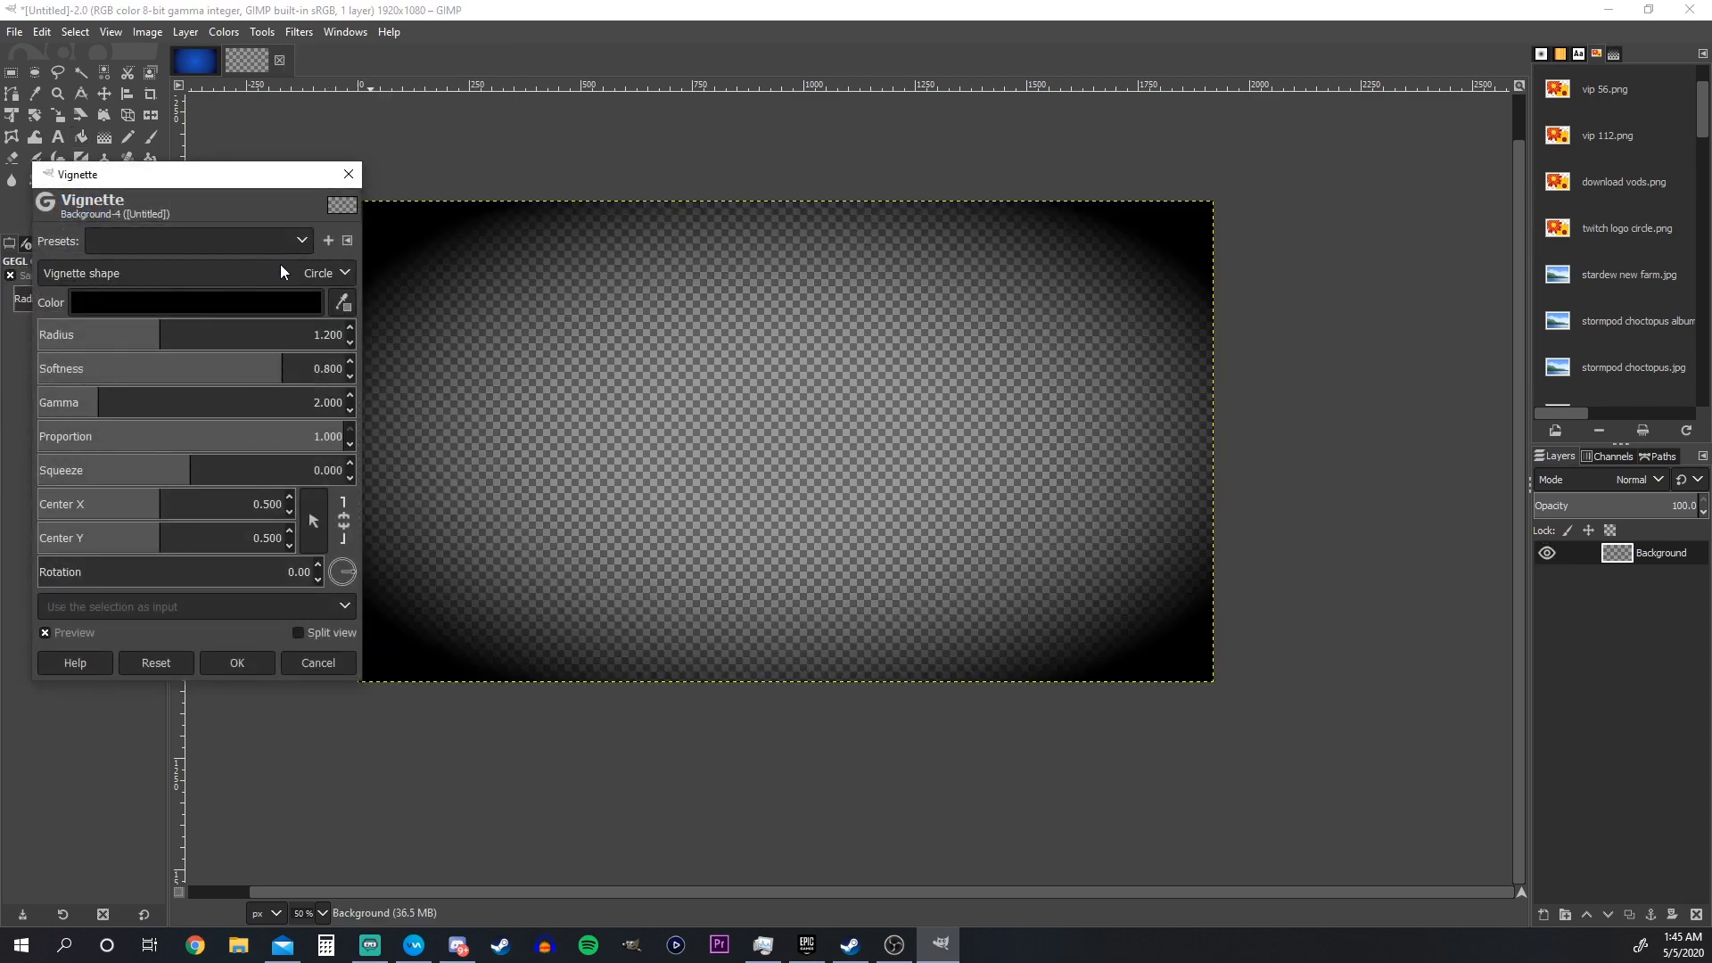
click(332, 274)
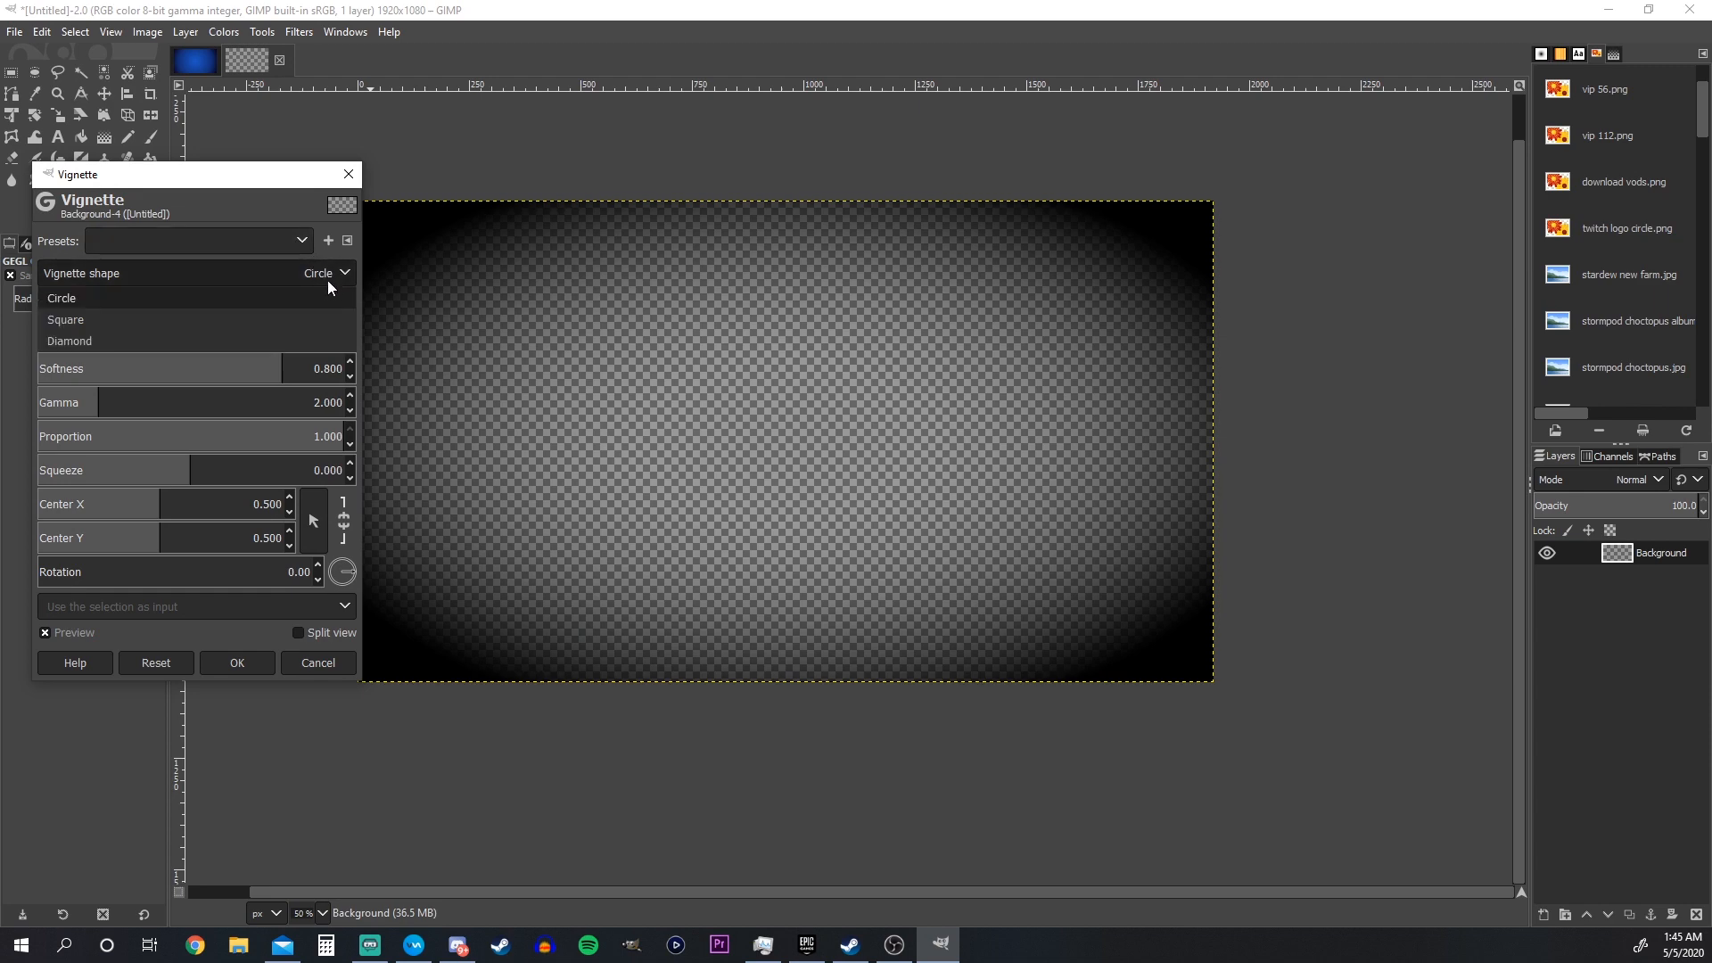
click(291, 319)
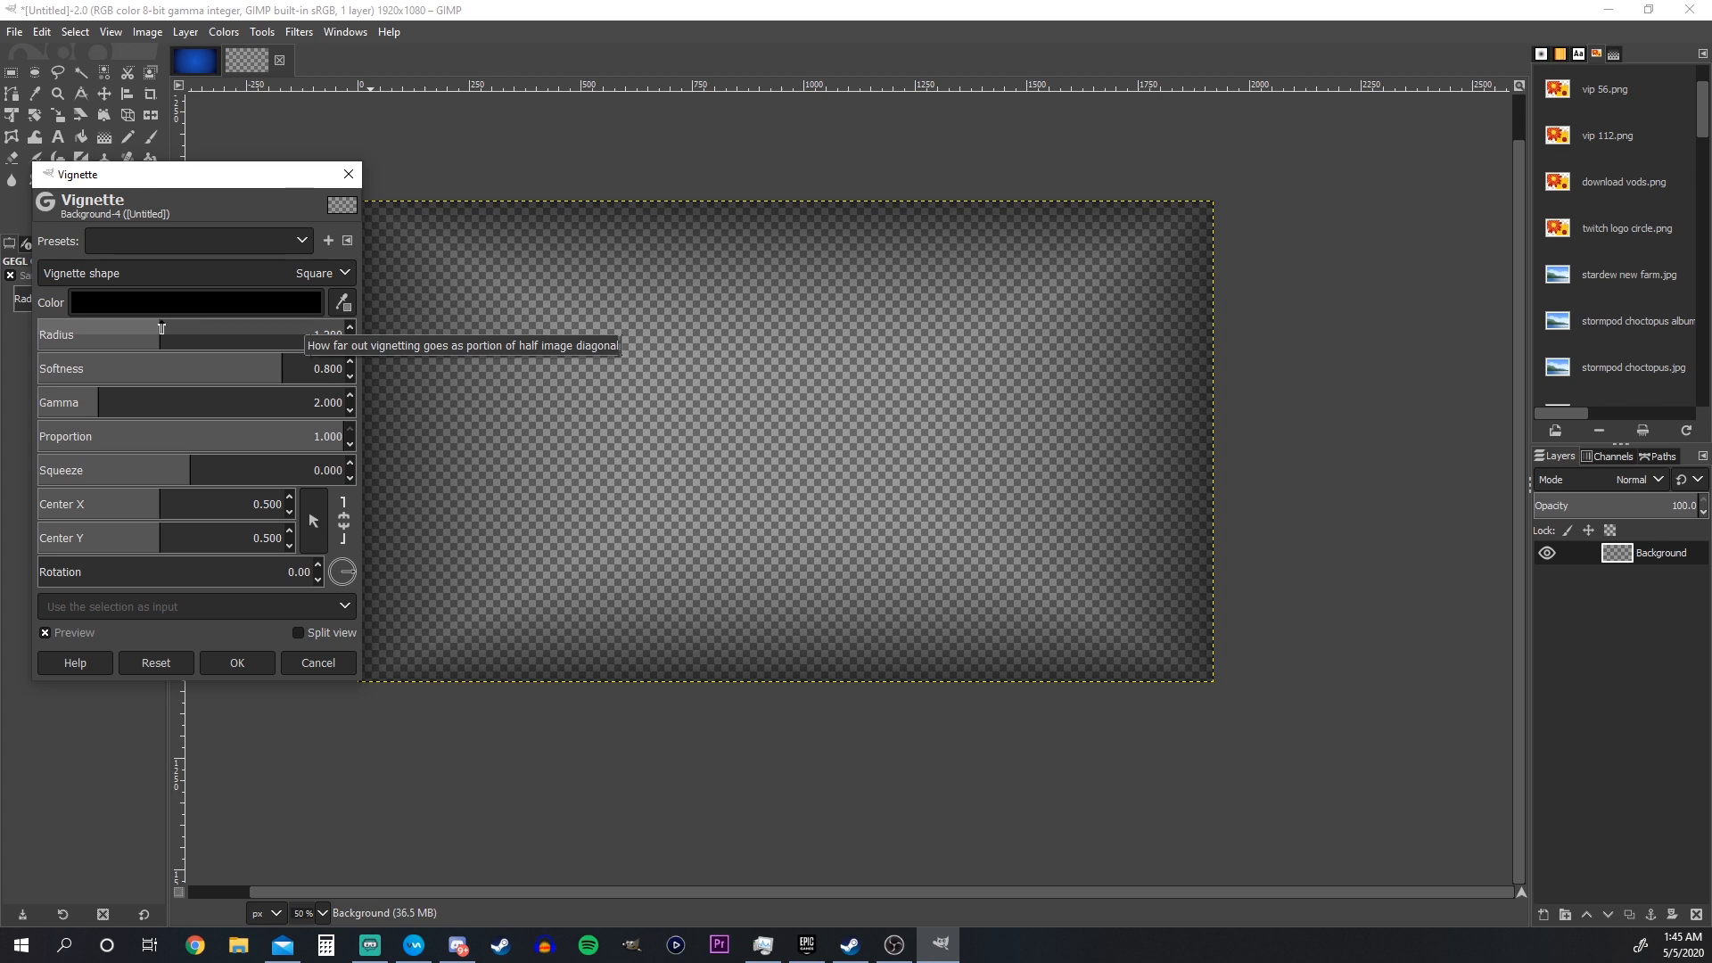
Step: Set the vignette's radius to 0.959, softness to 0.108, gamma to 9.128 and squeeze to 0.052, keeping proportion at 1.000
mouse_move(161, 328)
mouse_down()
mouse_move(116, 326)
mouse_move(157, 324)
mouse_up()
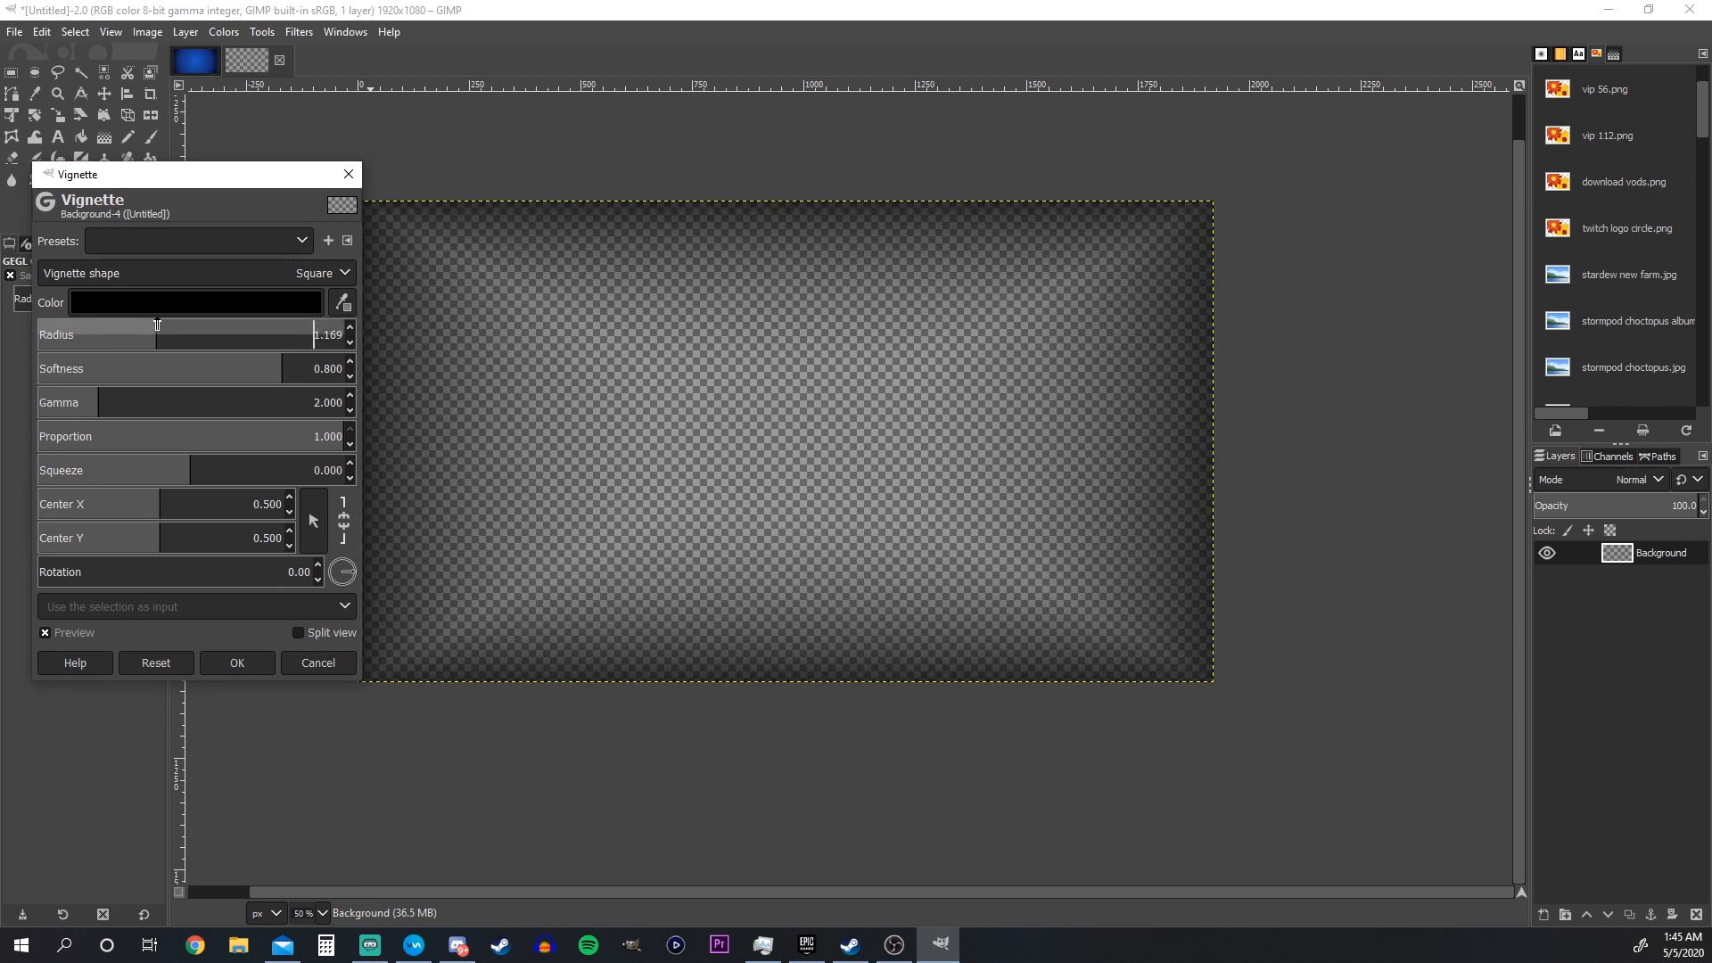
drag(275, 365, 122, 348)
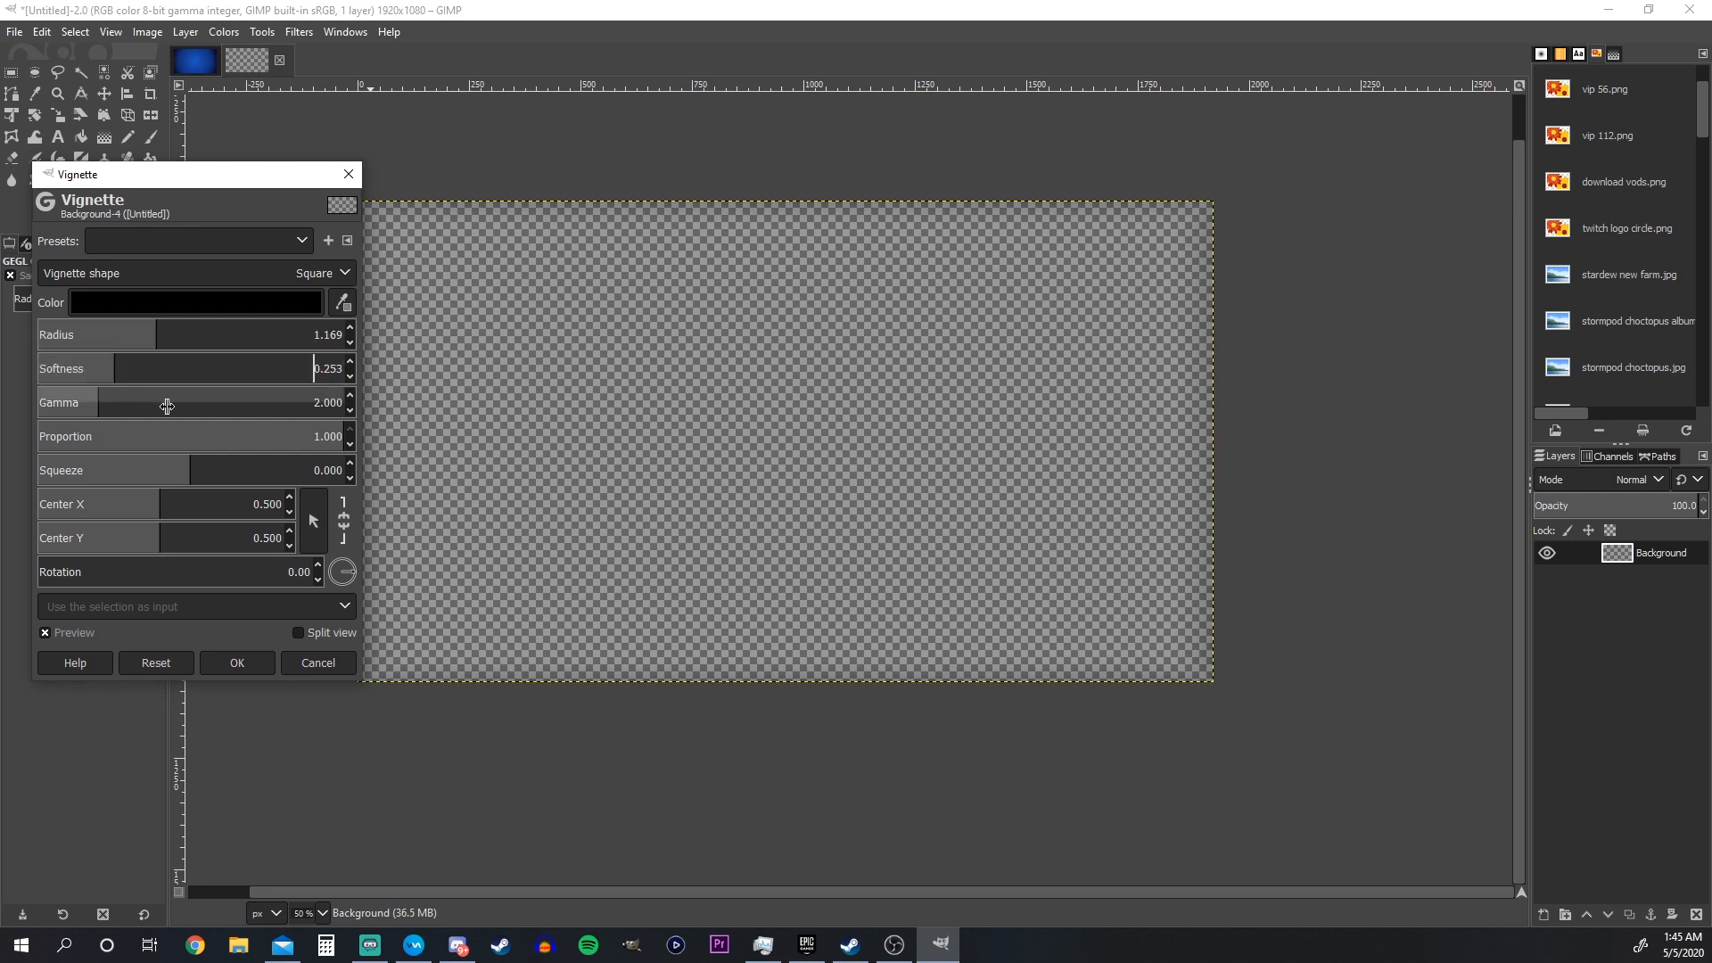
mouse_move(327, 434)
mouse_down()
mouse_move(224, 431)
mouse_move(353, 430)
mouse_up()
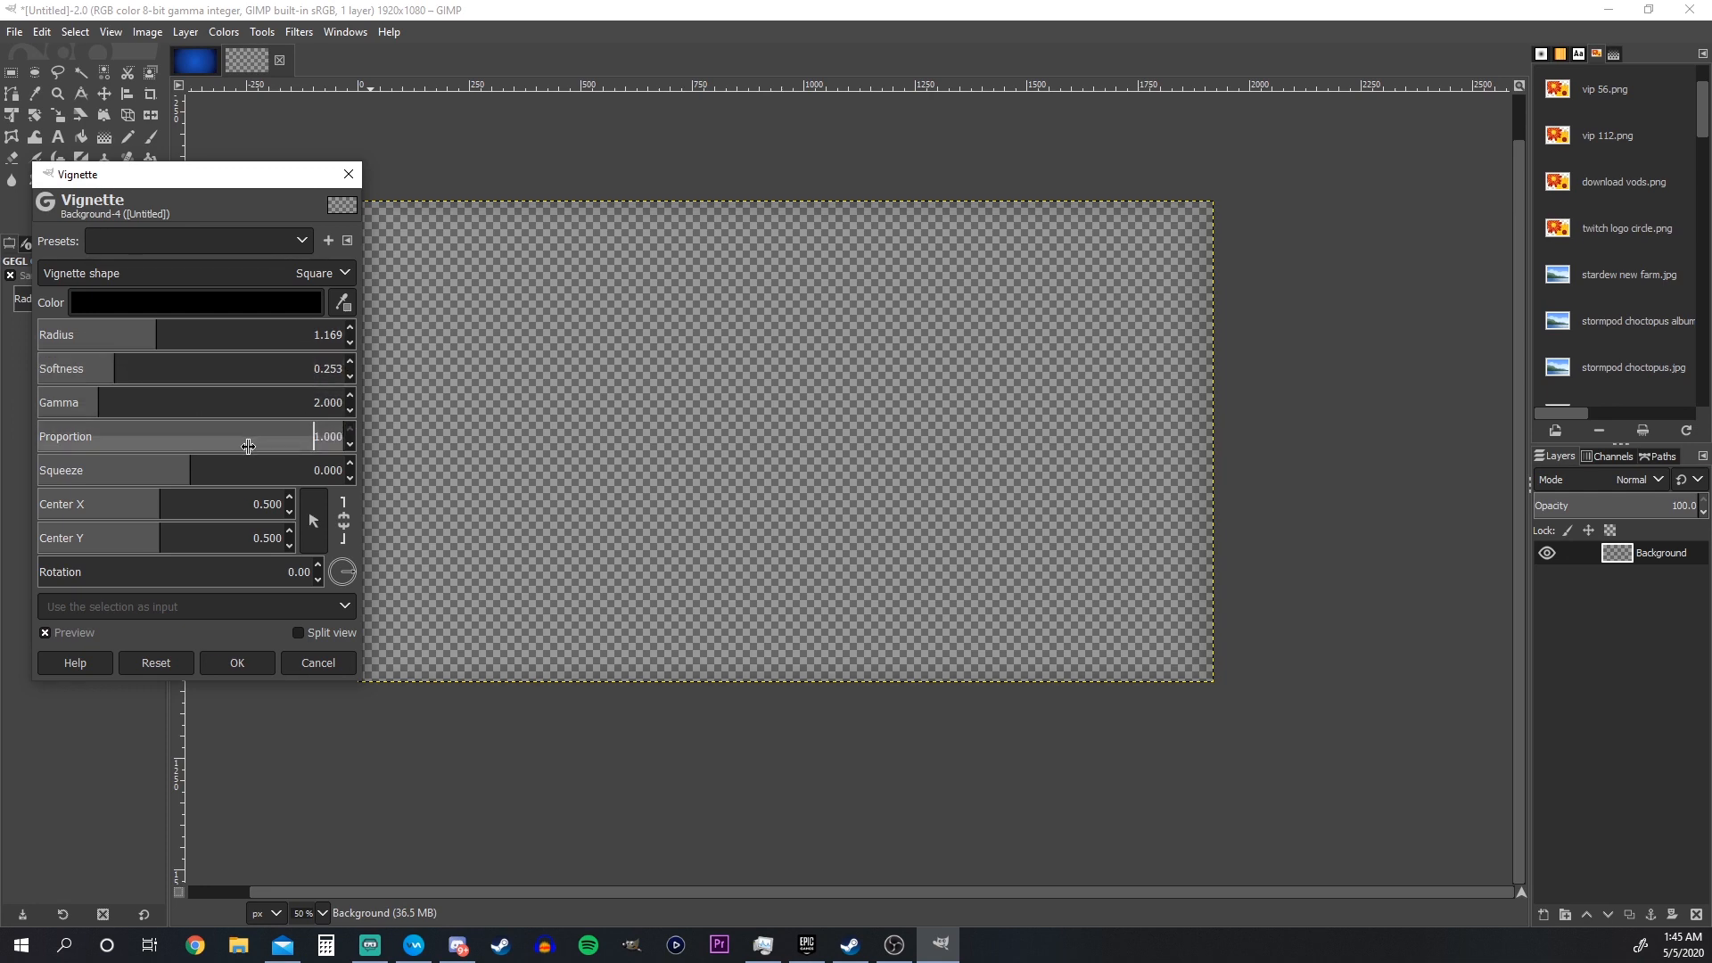
drag(205, 470, 242, 474)
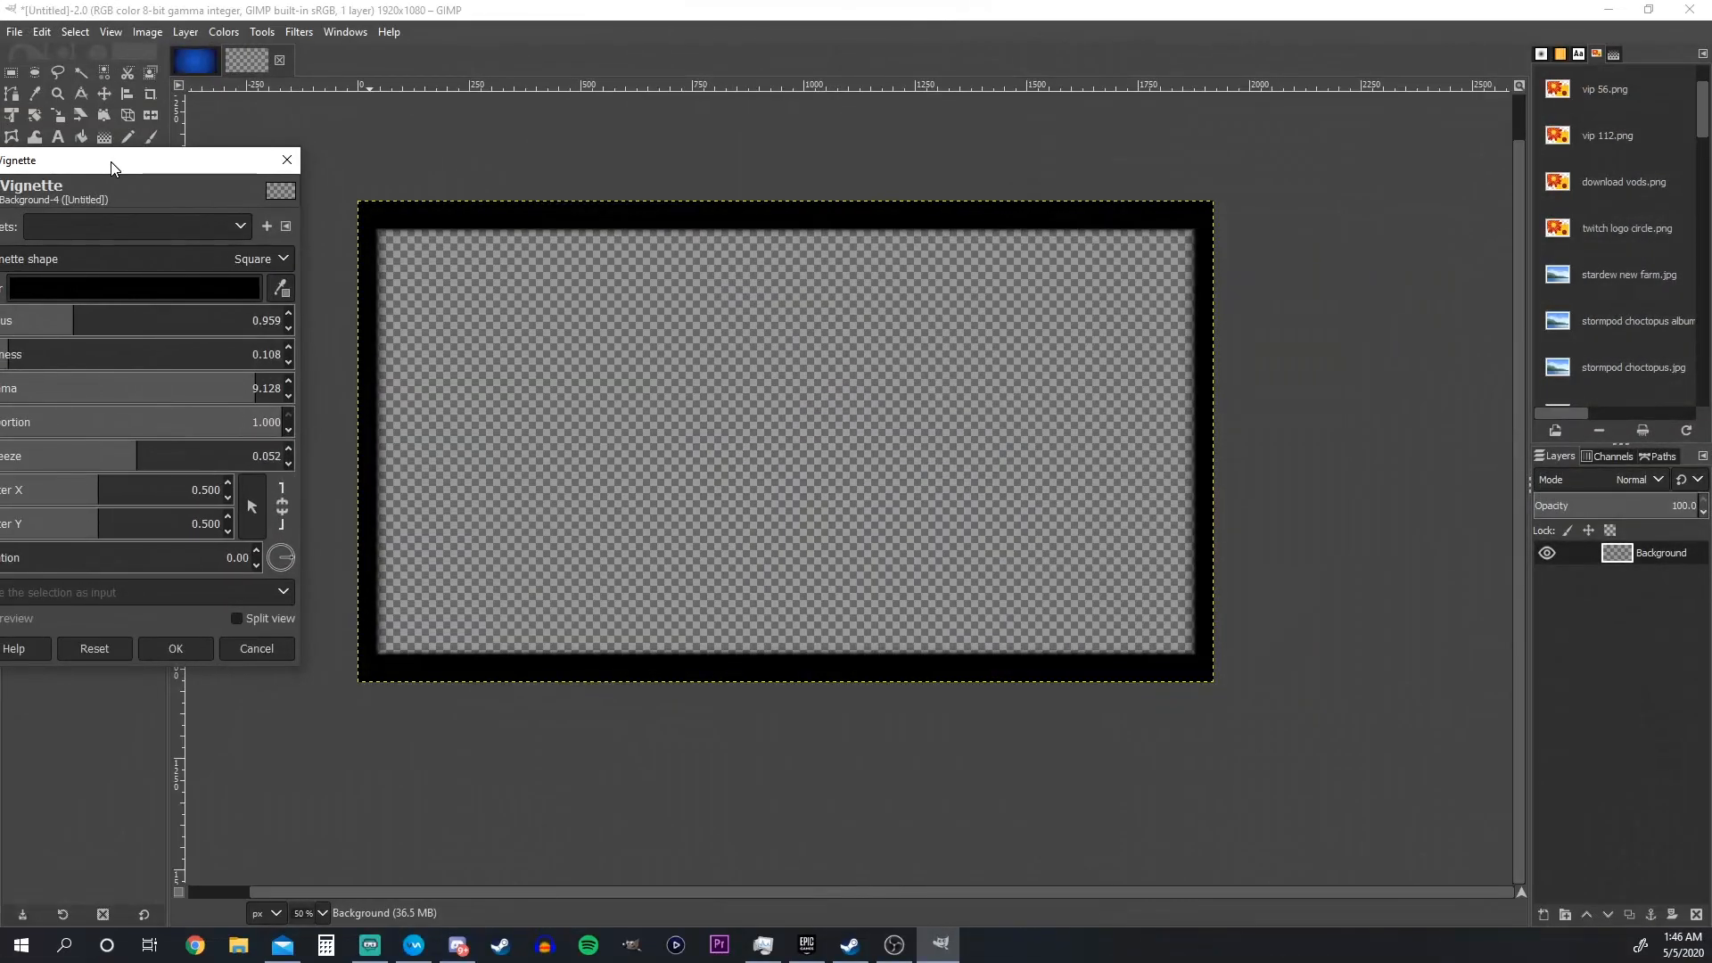
Step: Change the vignette's colour to light cyan 73ecf5
drag(111, 160, 986, 233)
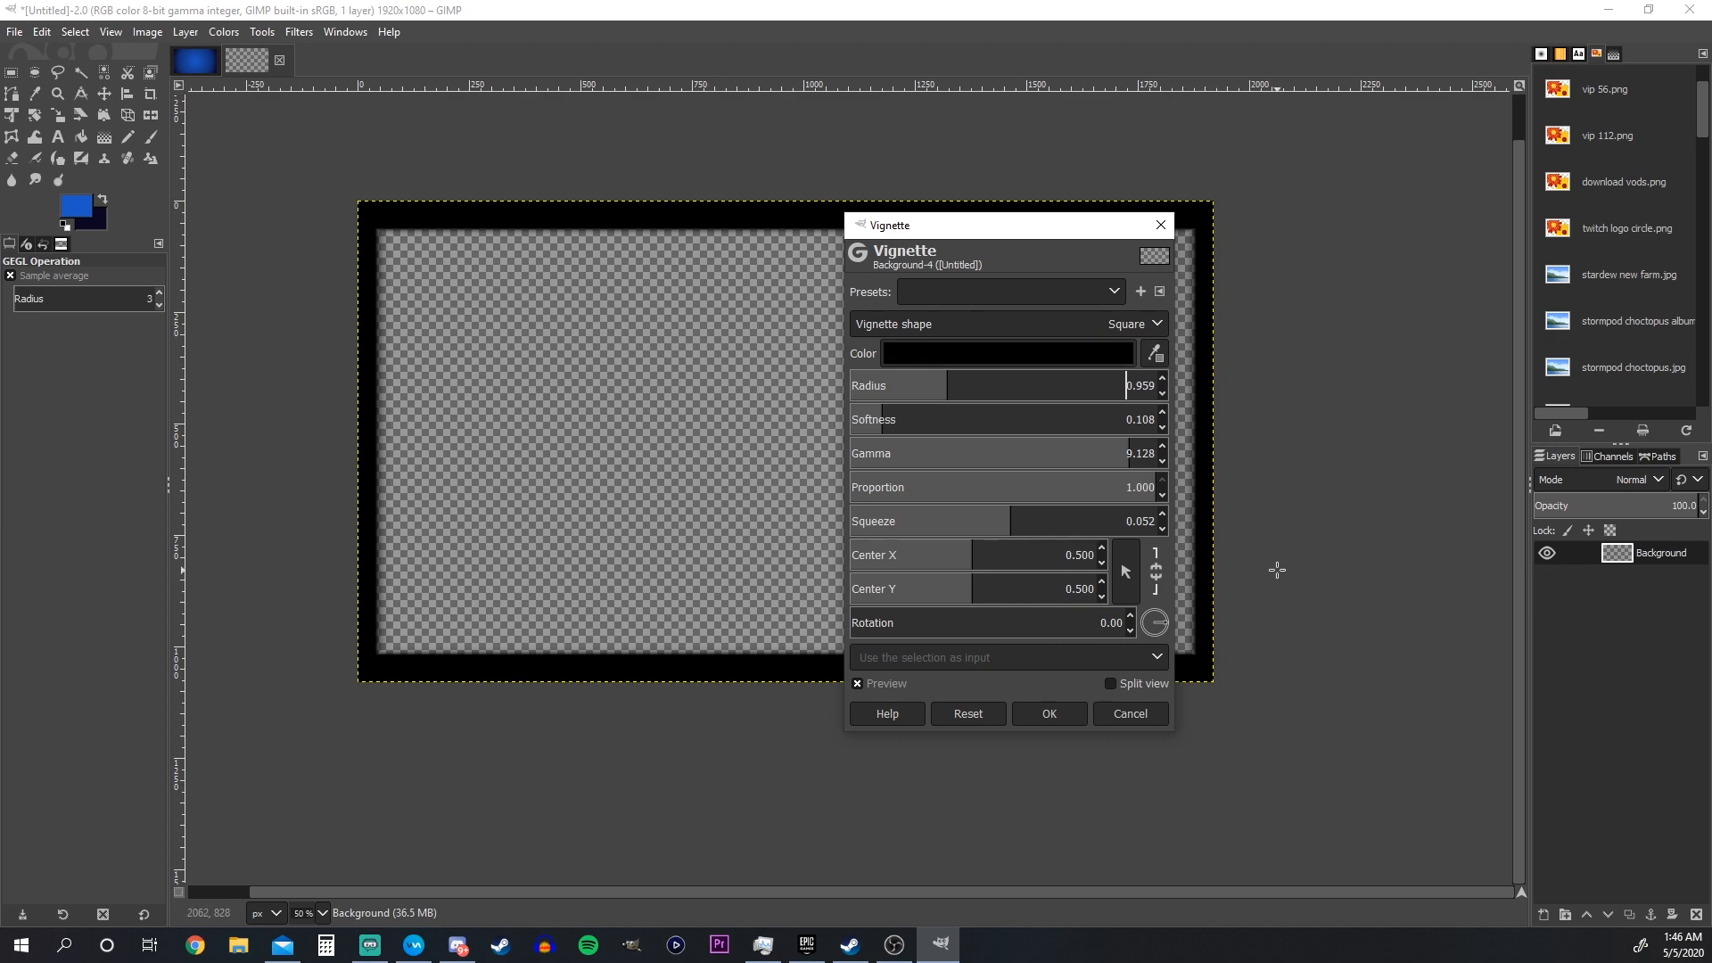
click(1060, 352)
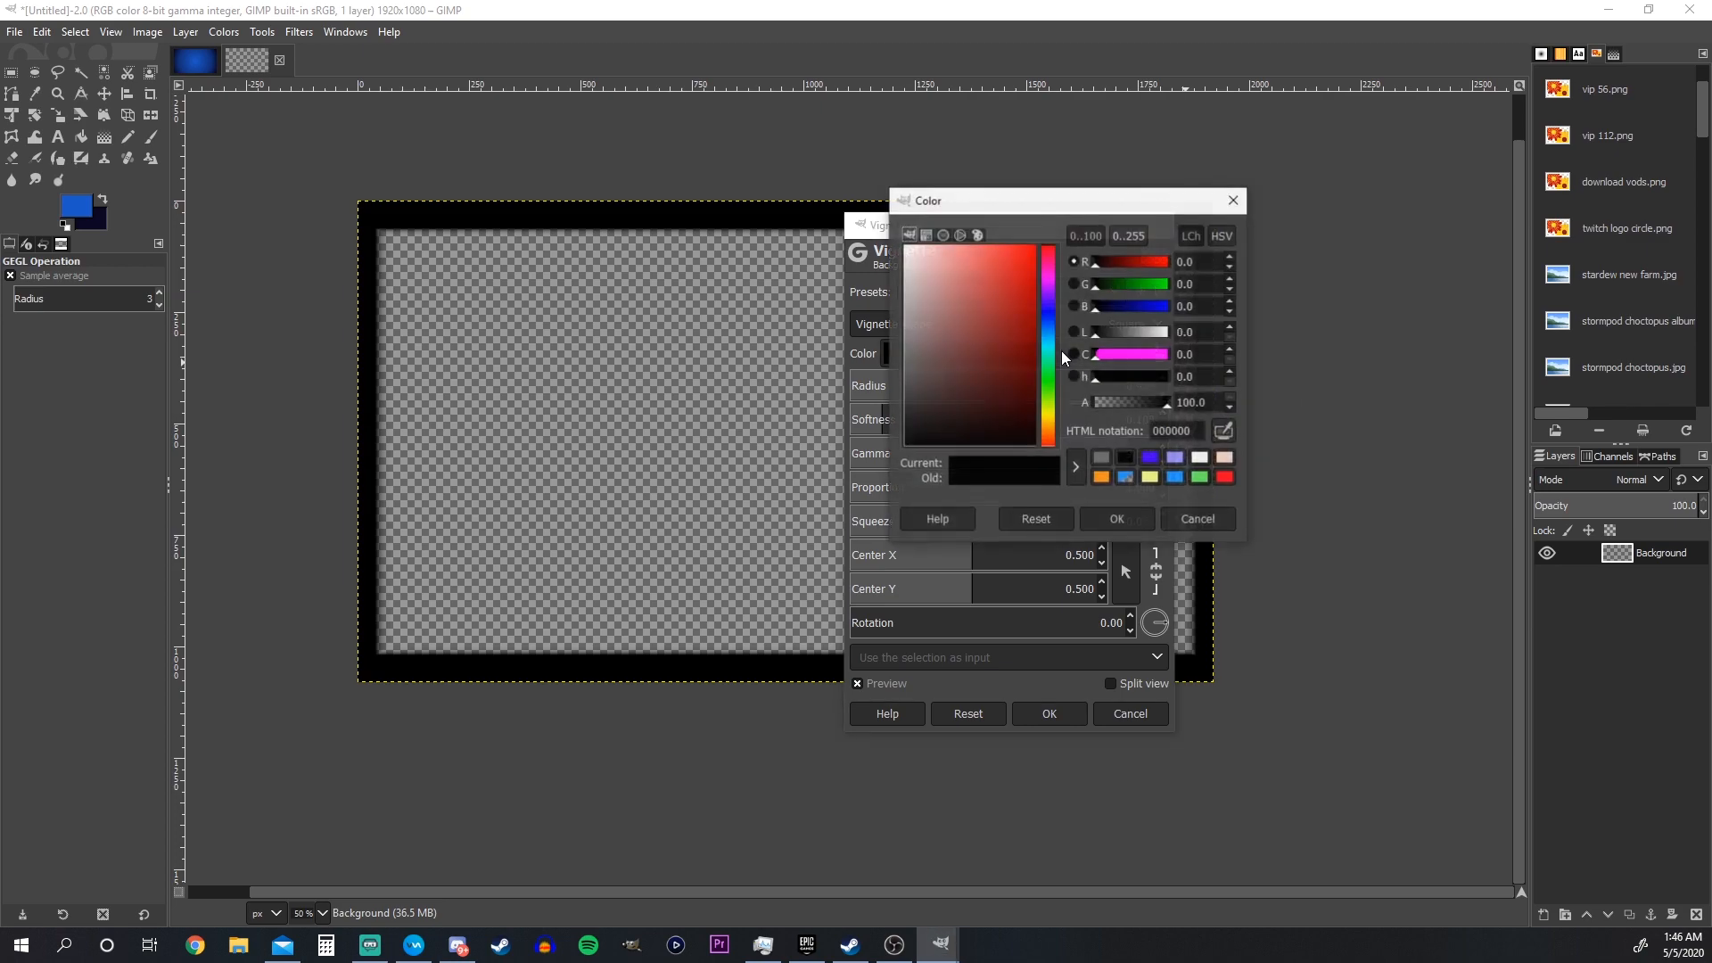
click(1049, 342)
click(1034, 259)
drag(1035, 246, 972, 252)
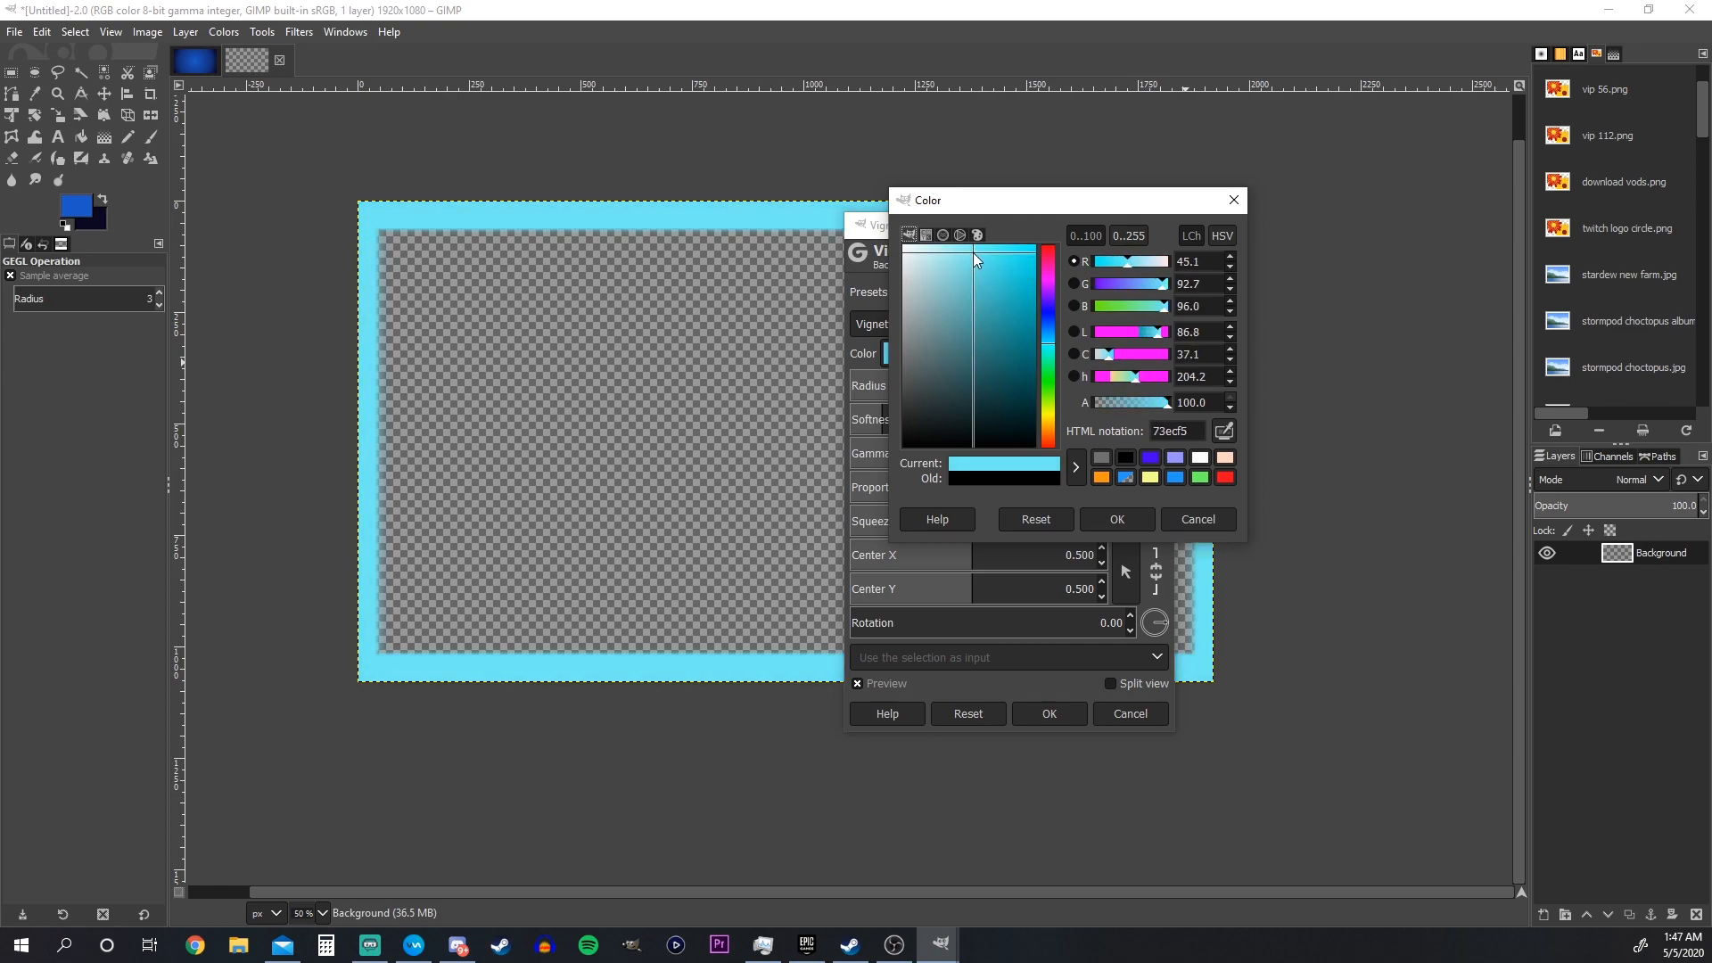
click(1089, 519)
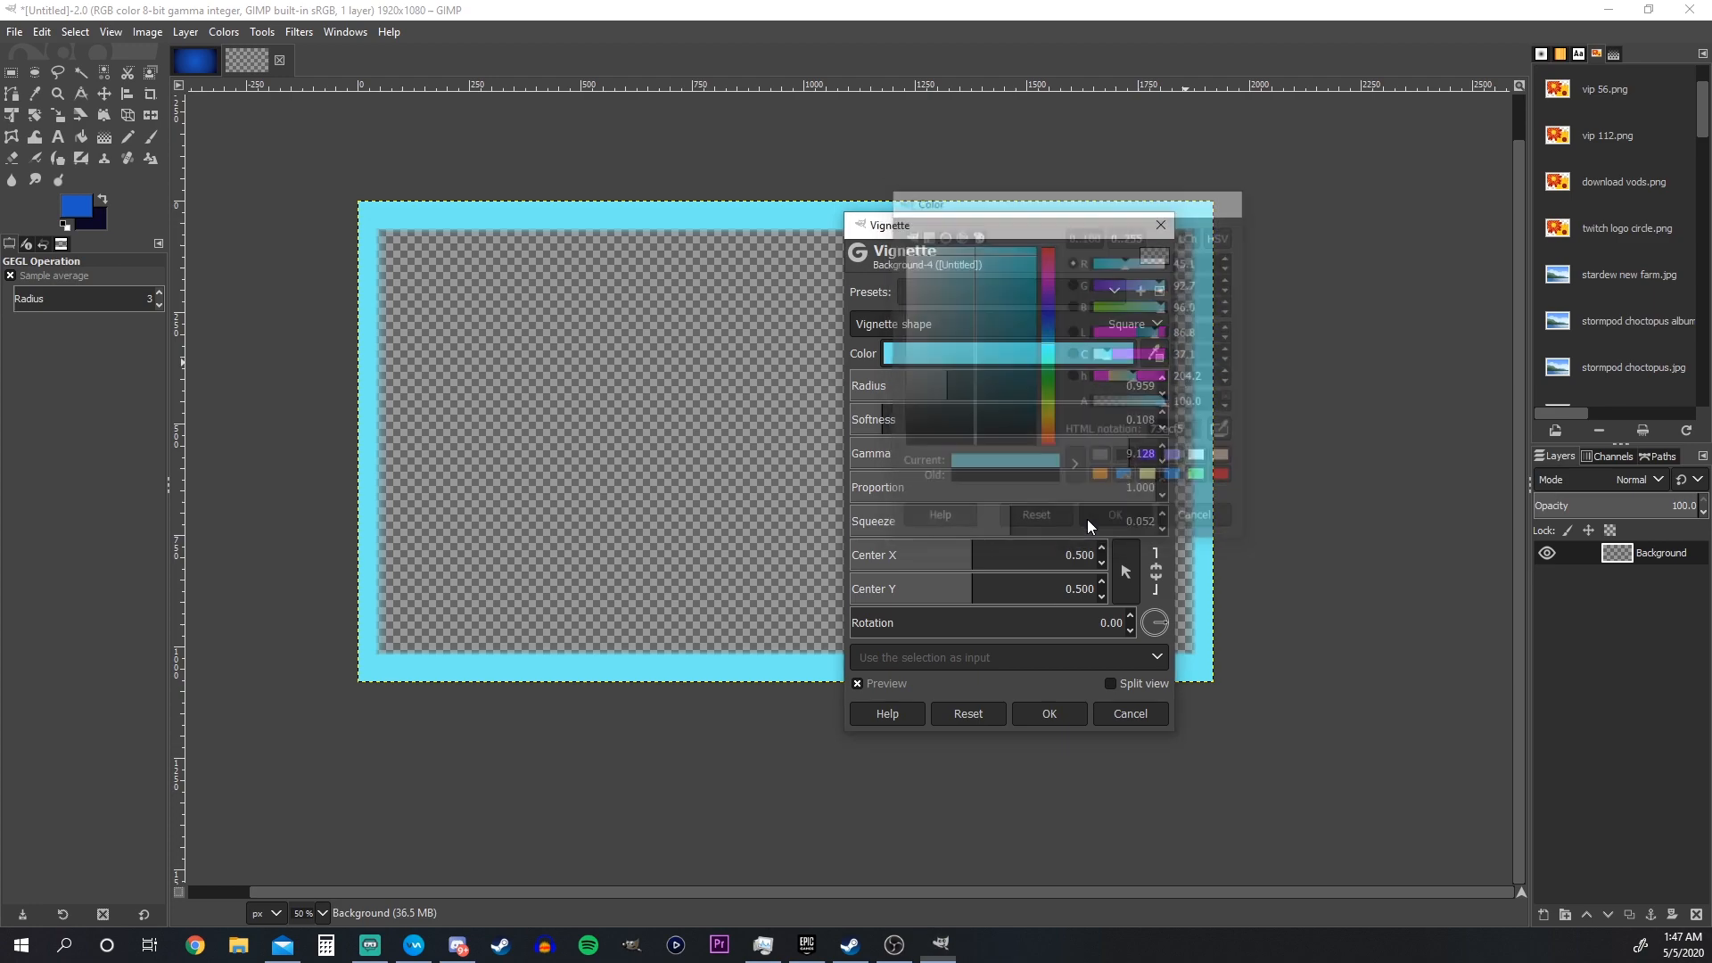
Step: Apply the vignette and export the border image as example bg.png
click(1050, 713)
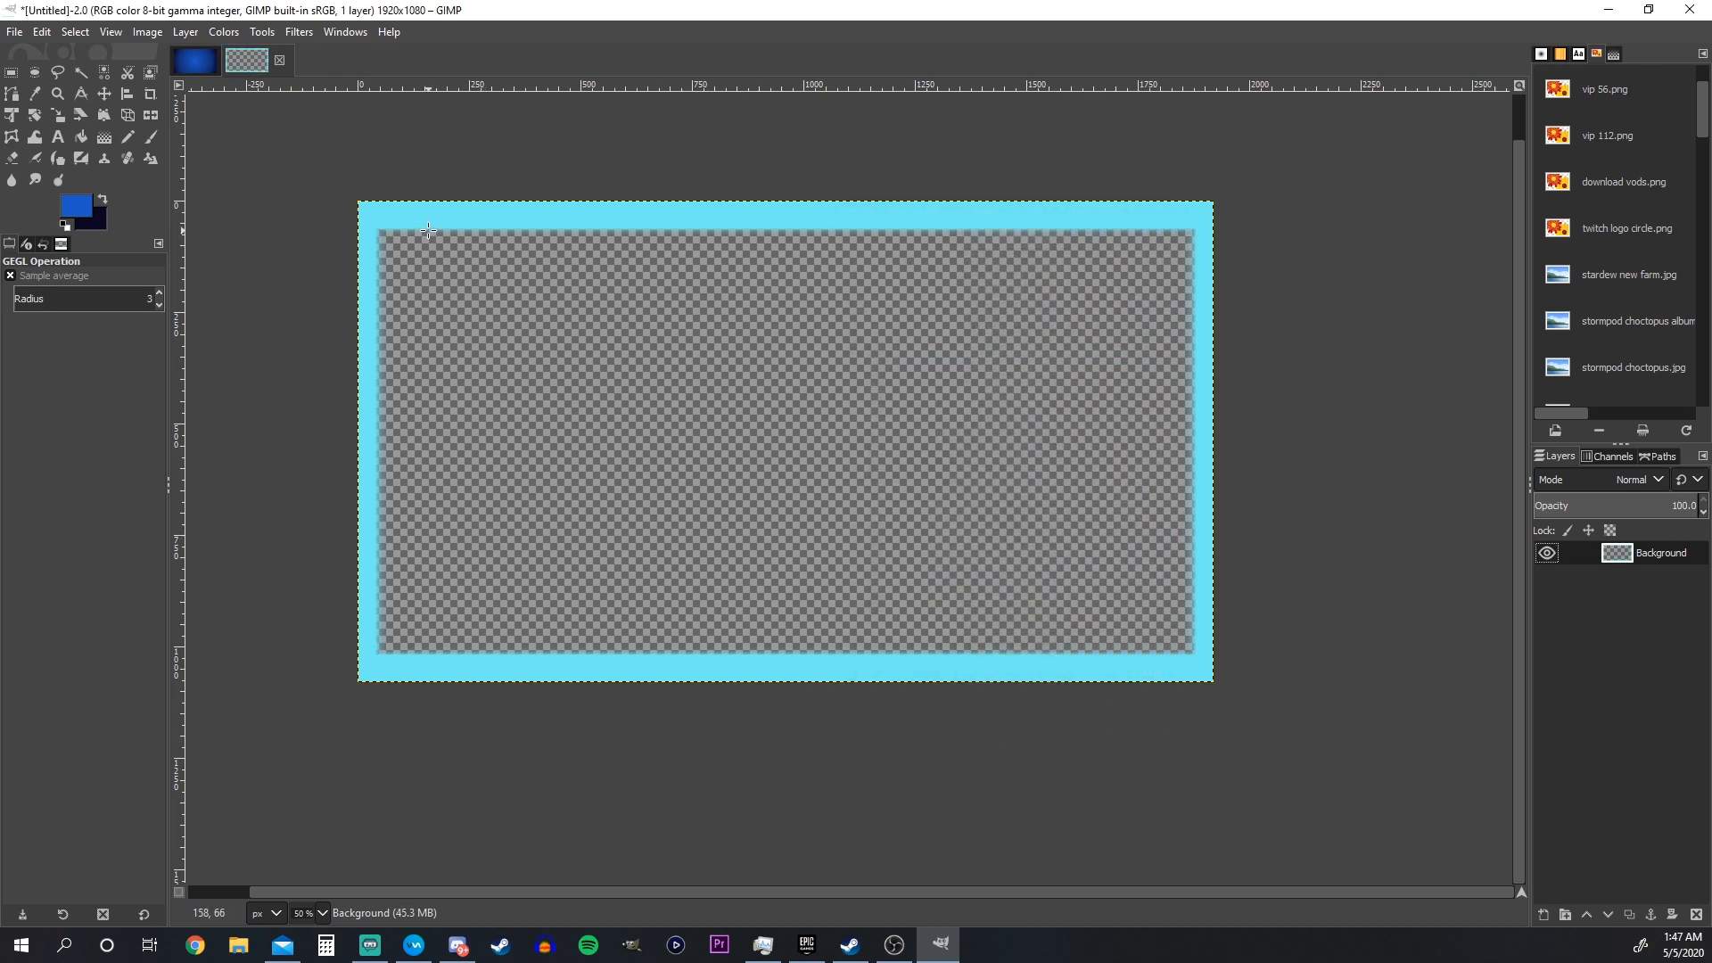
click(15, 32)
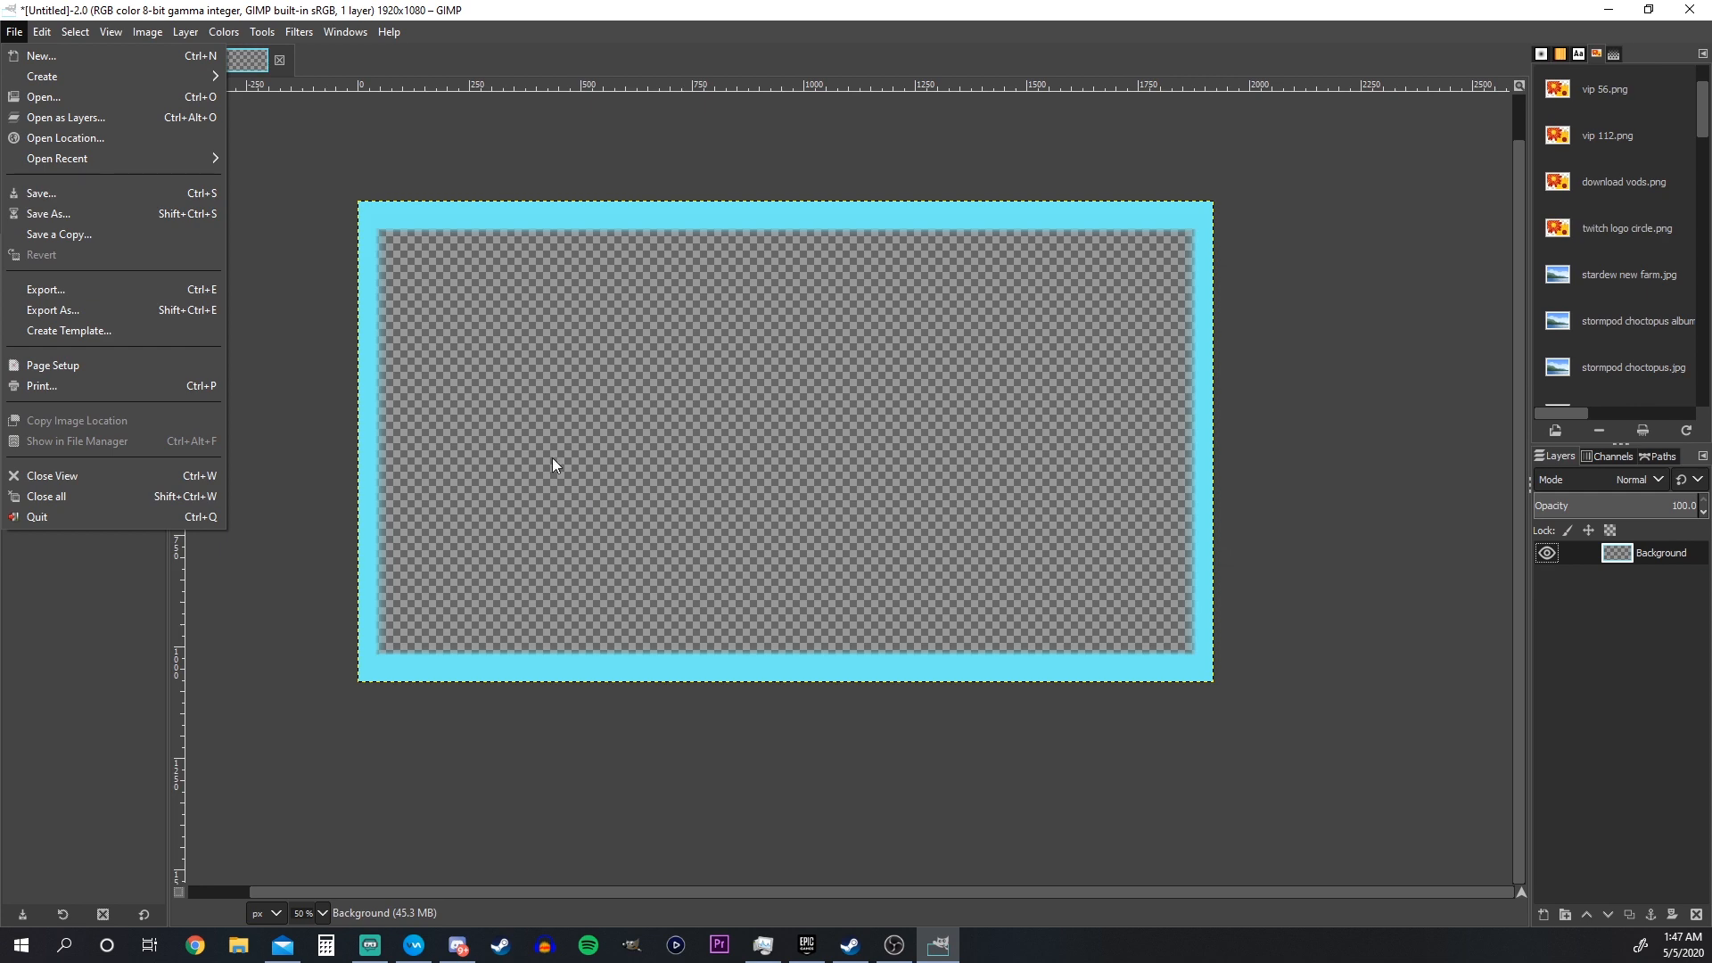
click(116, 309)
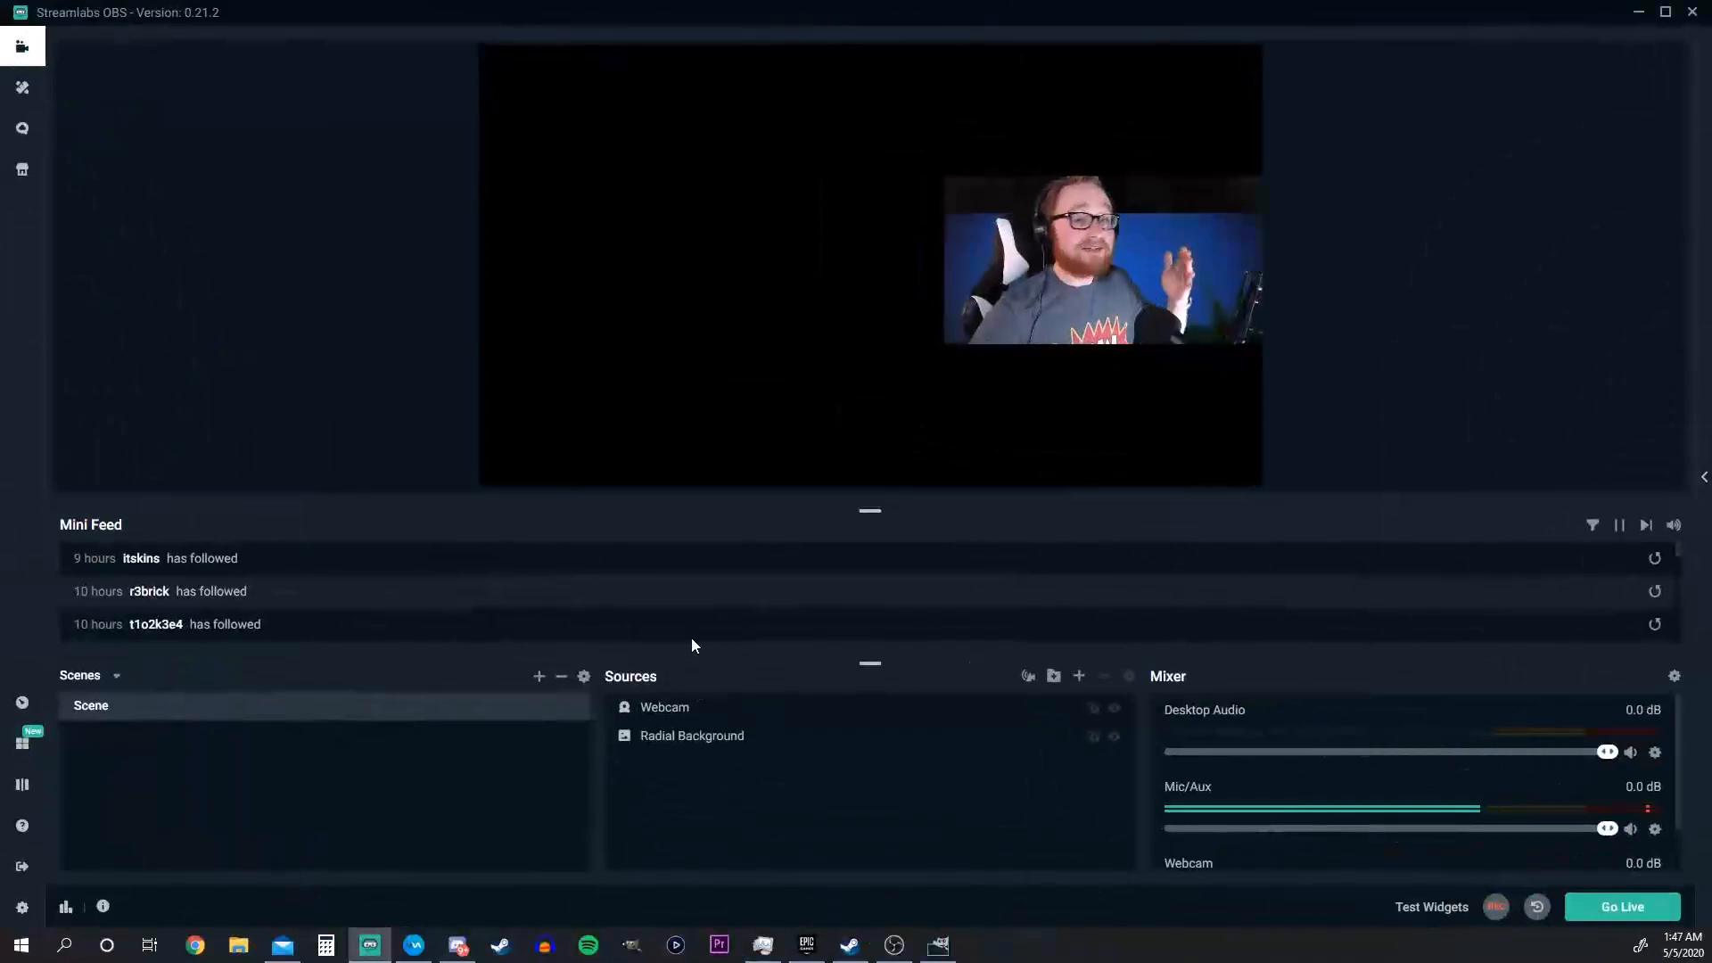
Step: In Streamlabs OBS, add a new Image source named Webcam Border to the scene
click(1078, 676)
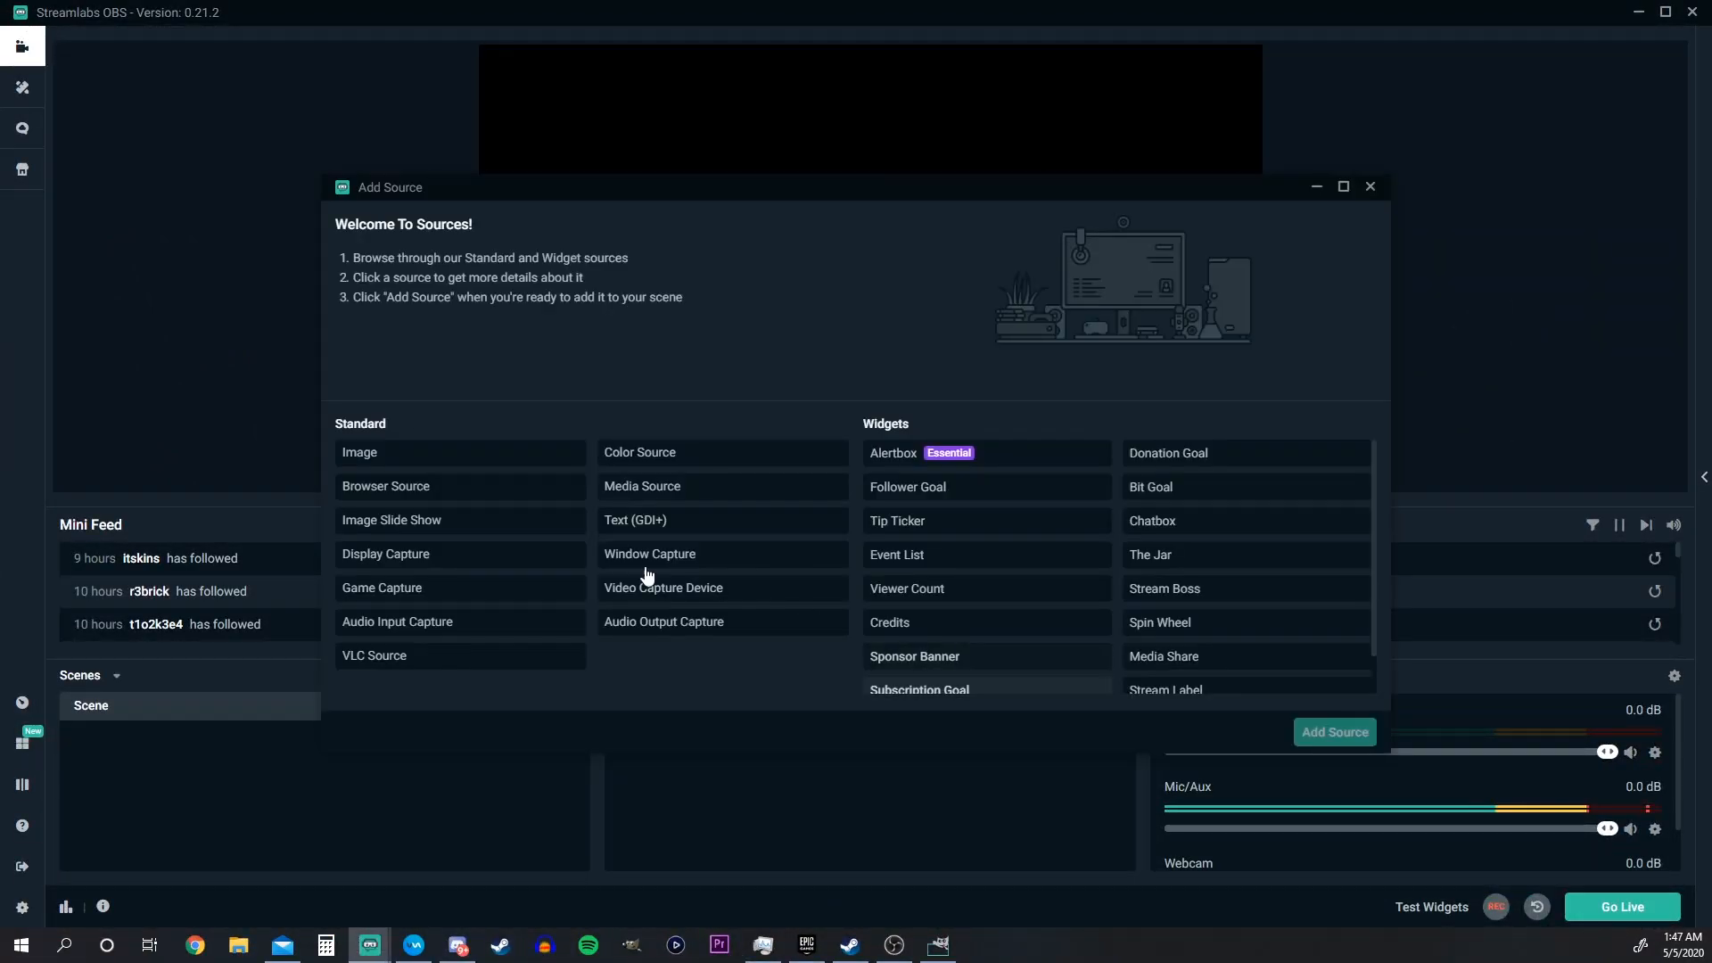
click(396, 462)
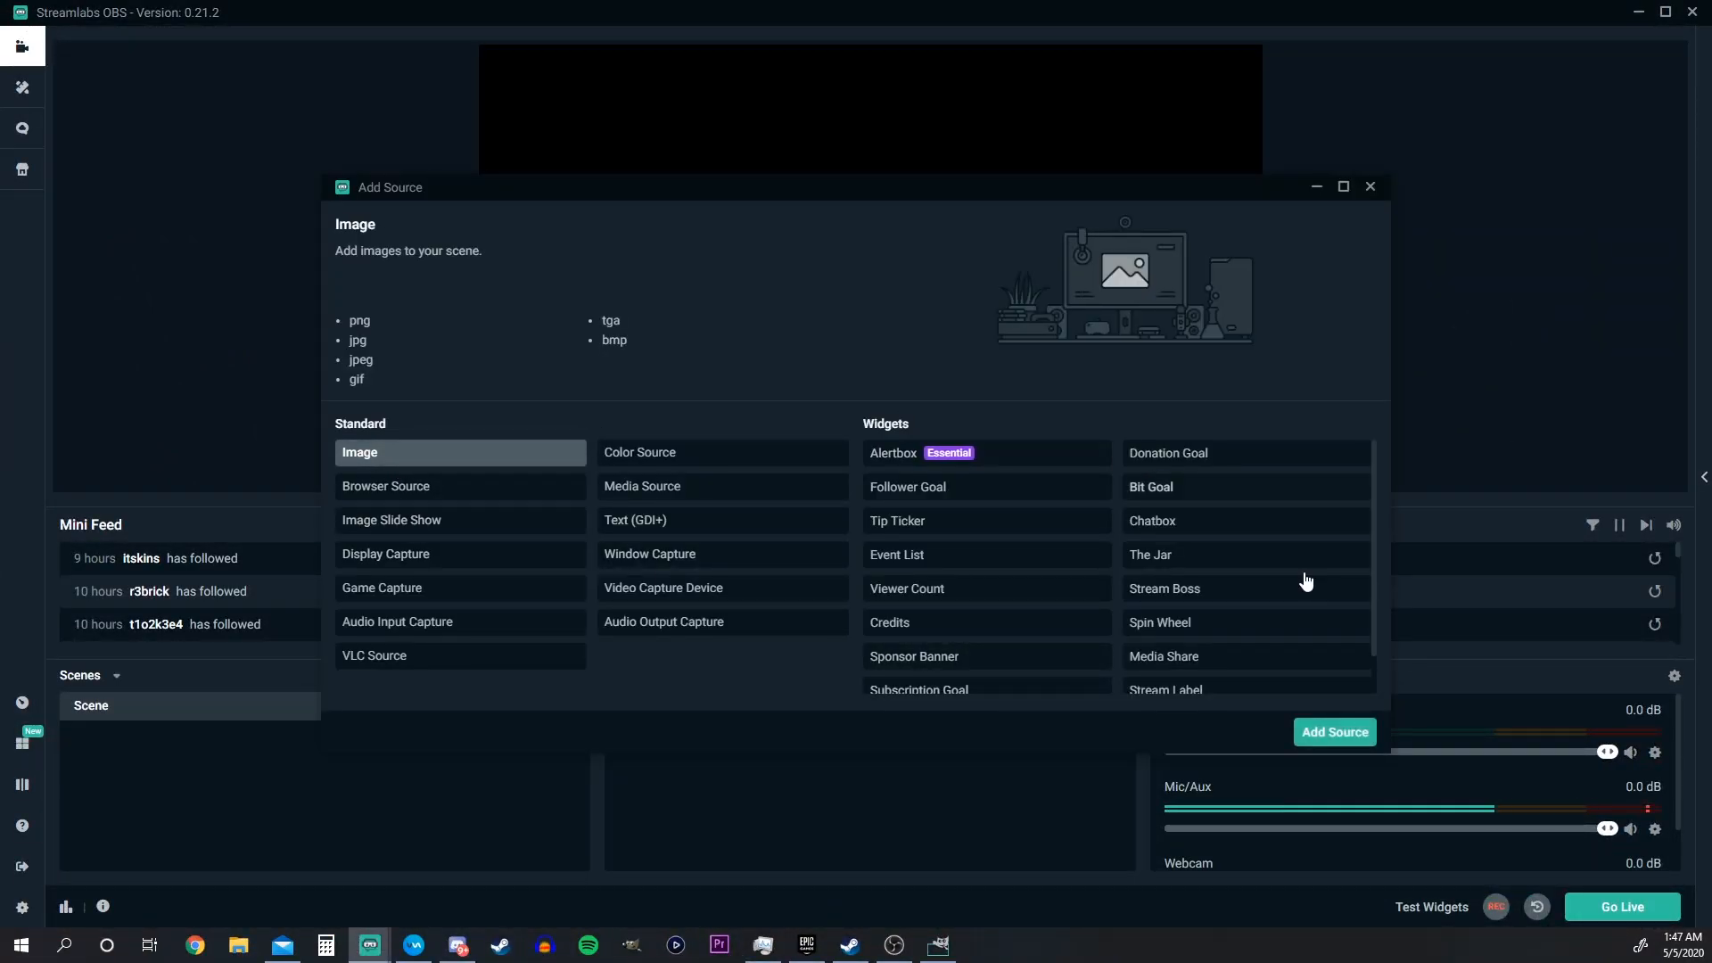
click(1335, 732)
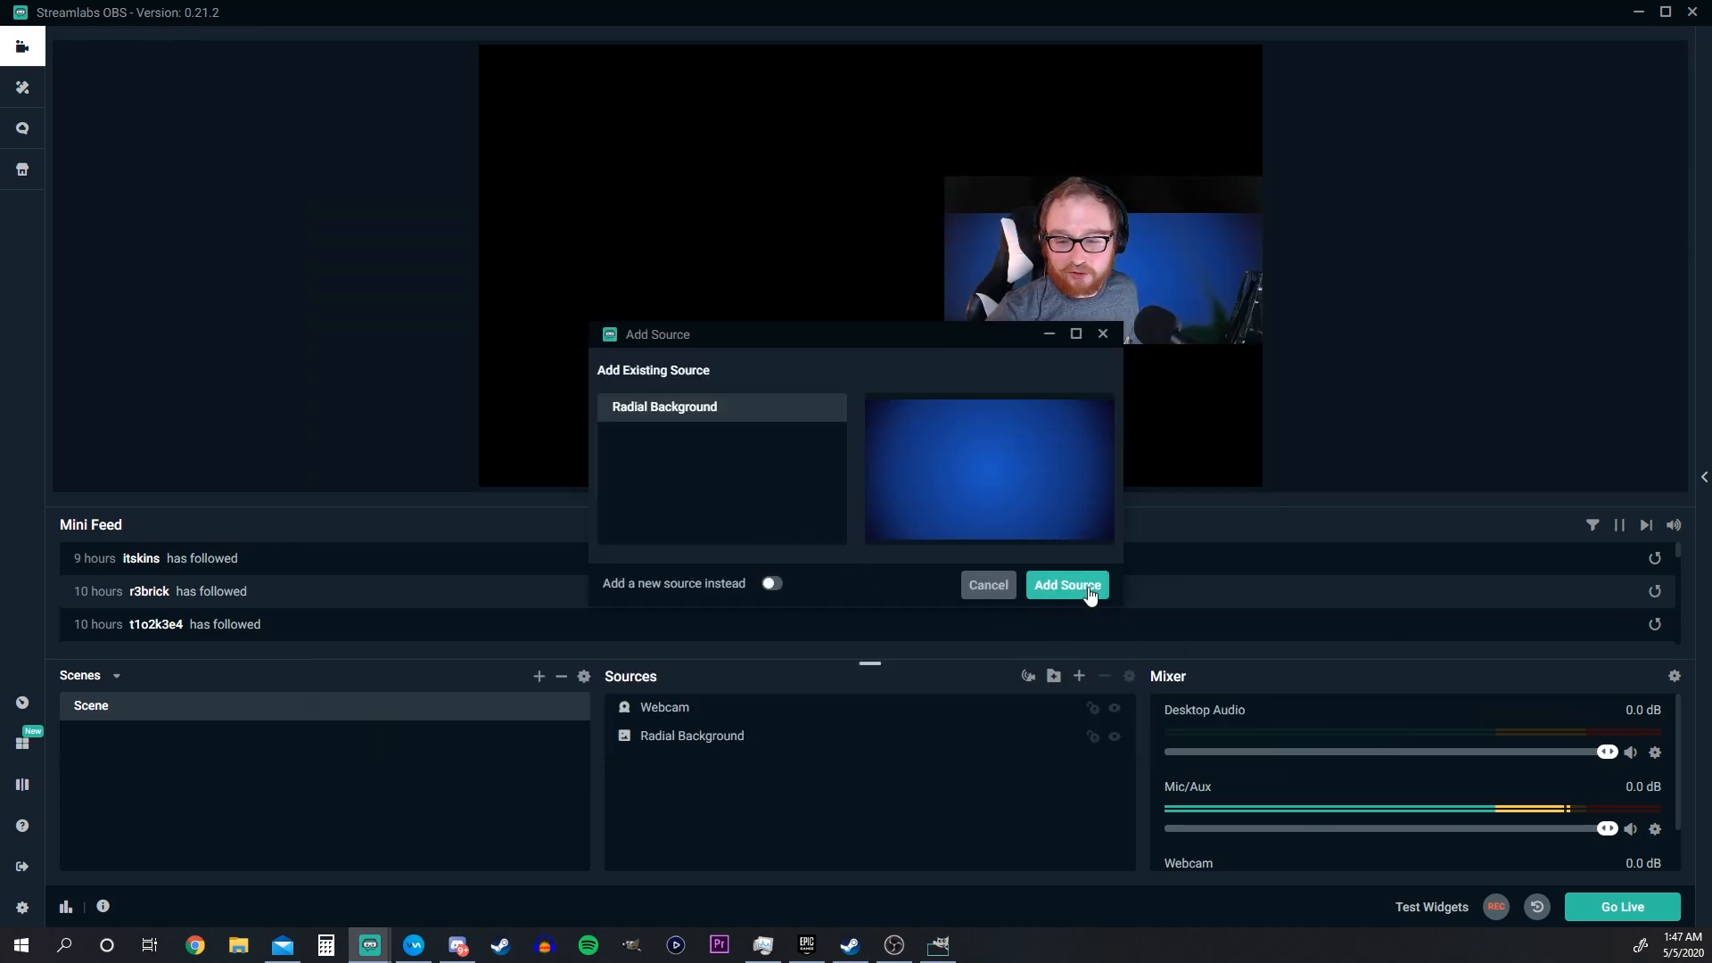
click(770, 584)
key(ctrl+a)
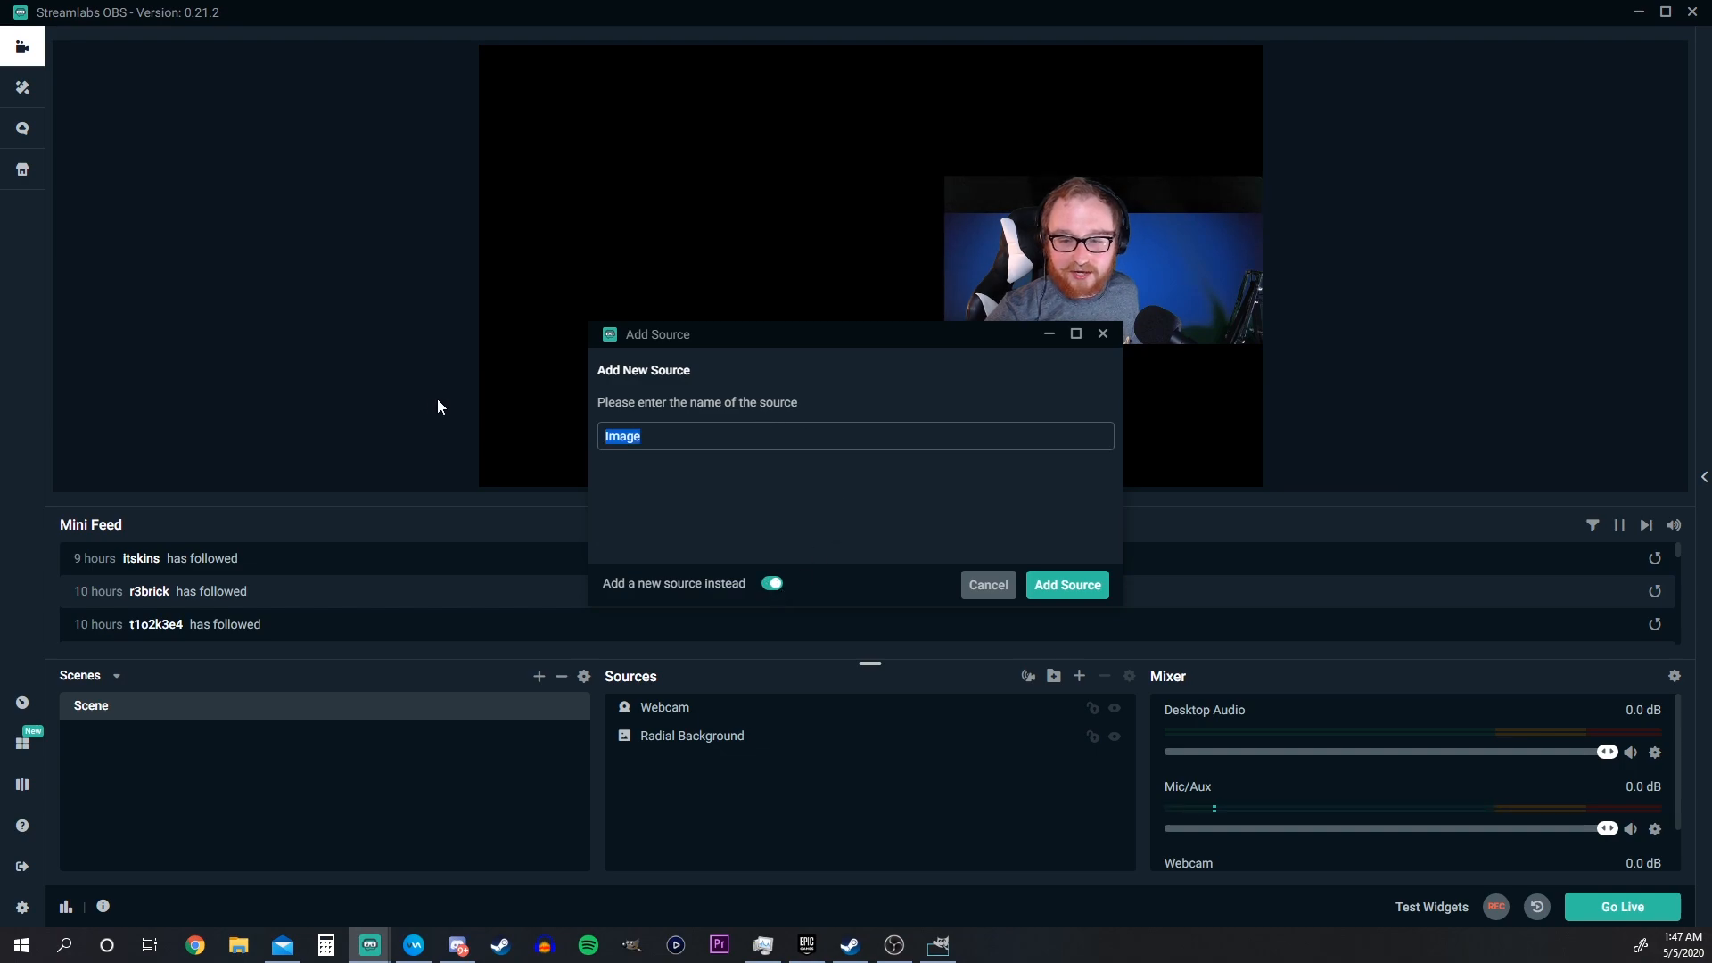
text(Webcam Border)
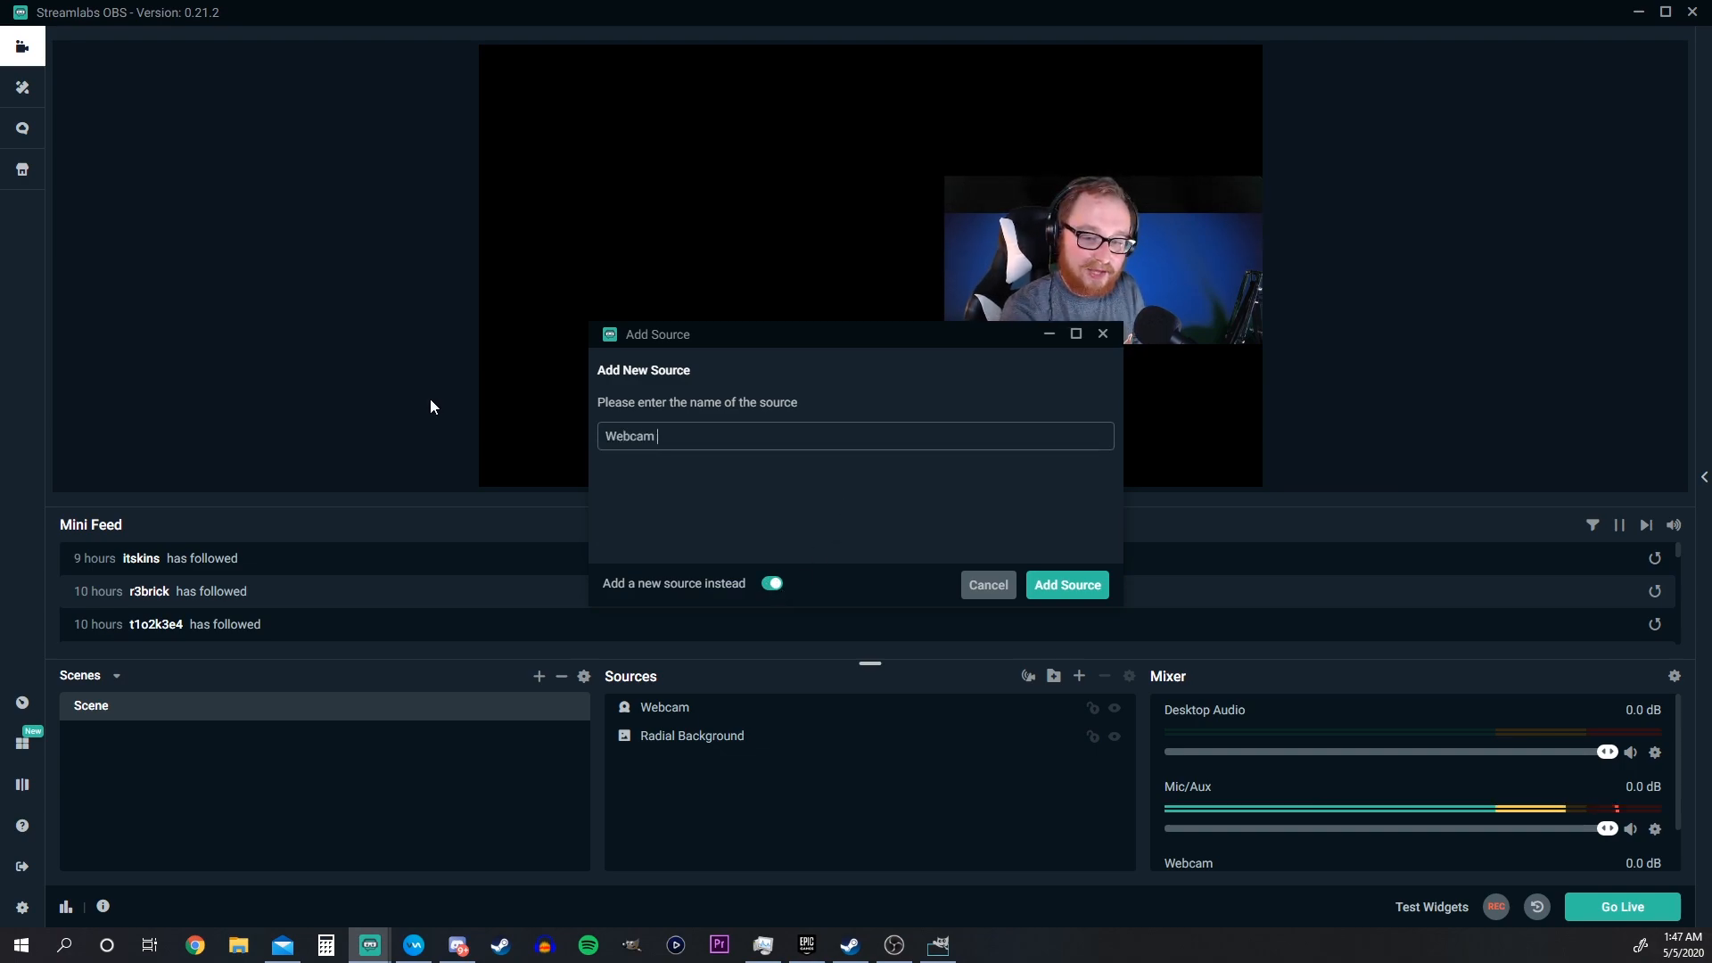
click(1083, 585)
Step: Load example bg.png from D:\Photos\THROWAWAY PICS as the Webcam Border's image and close its settings
click(1080, 342)
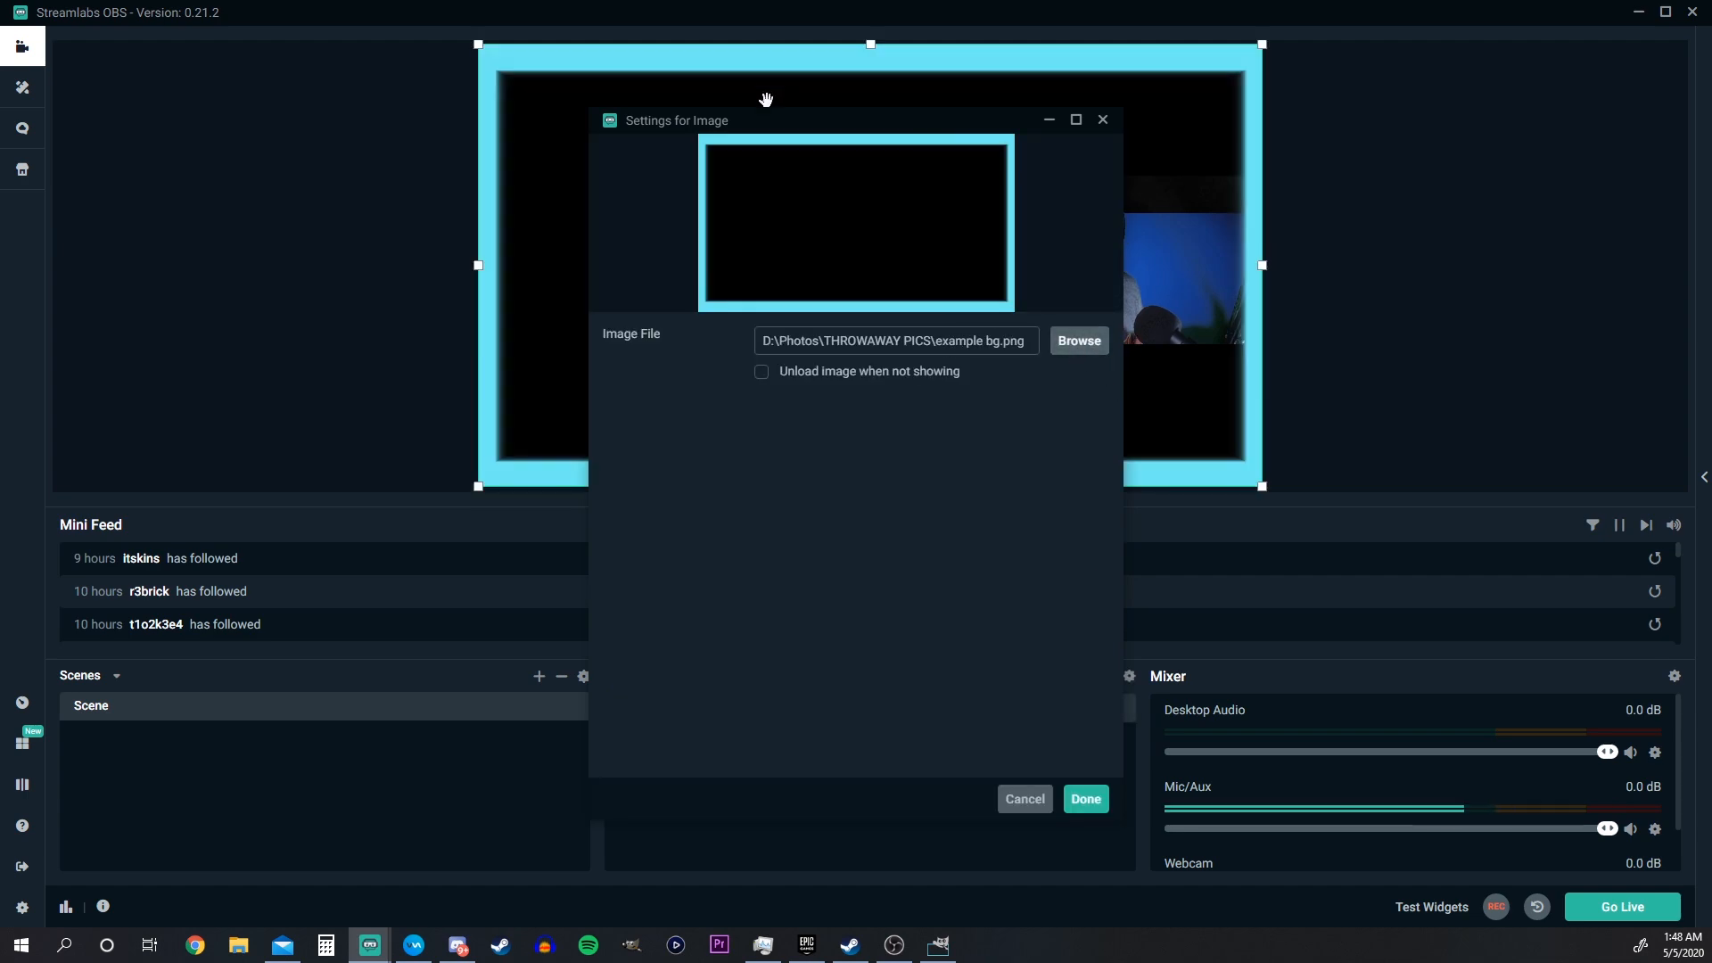
drag(767, 119, 282, 124)
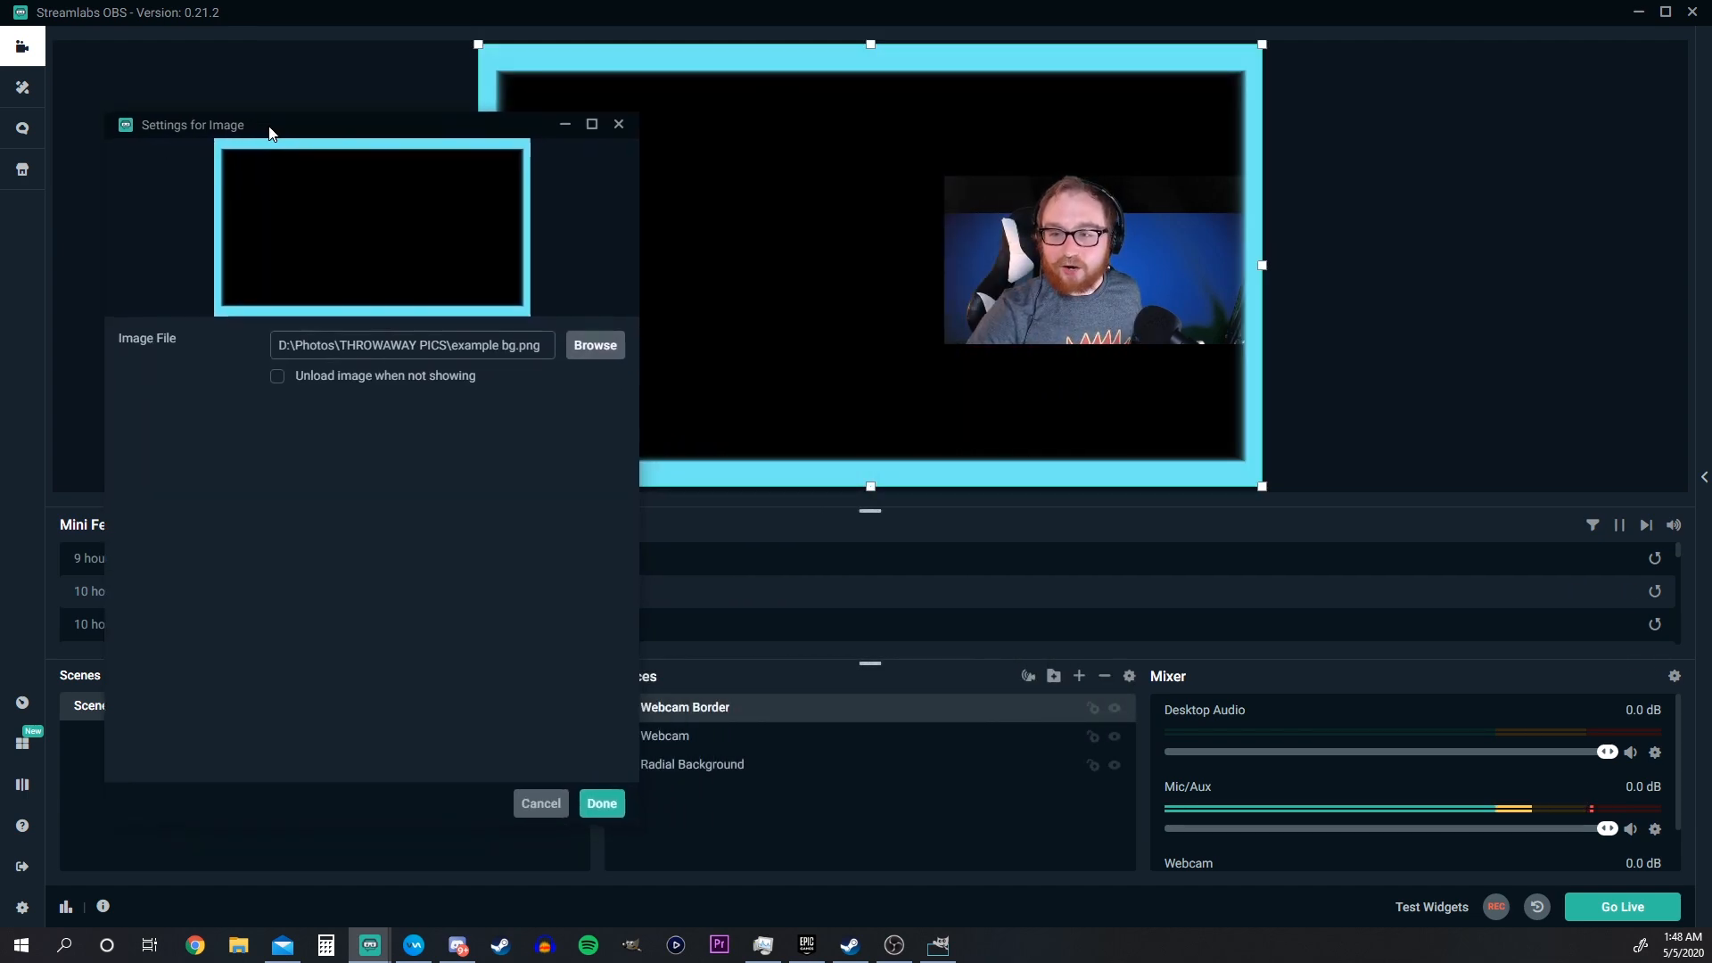
click(603, 801)
Step: Shrink the Webcam Border around the webcam, about 1133 px from the left and 311 px from the top, and order it beneath the Webcam source
drag(479, 42, 941, 324)
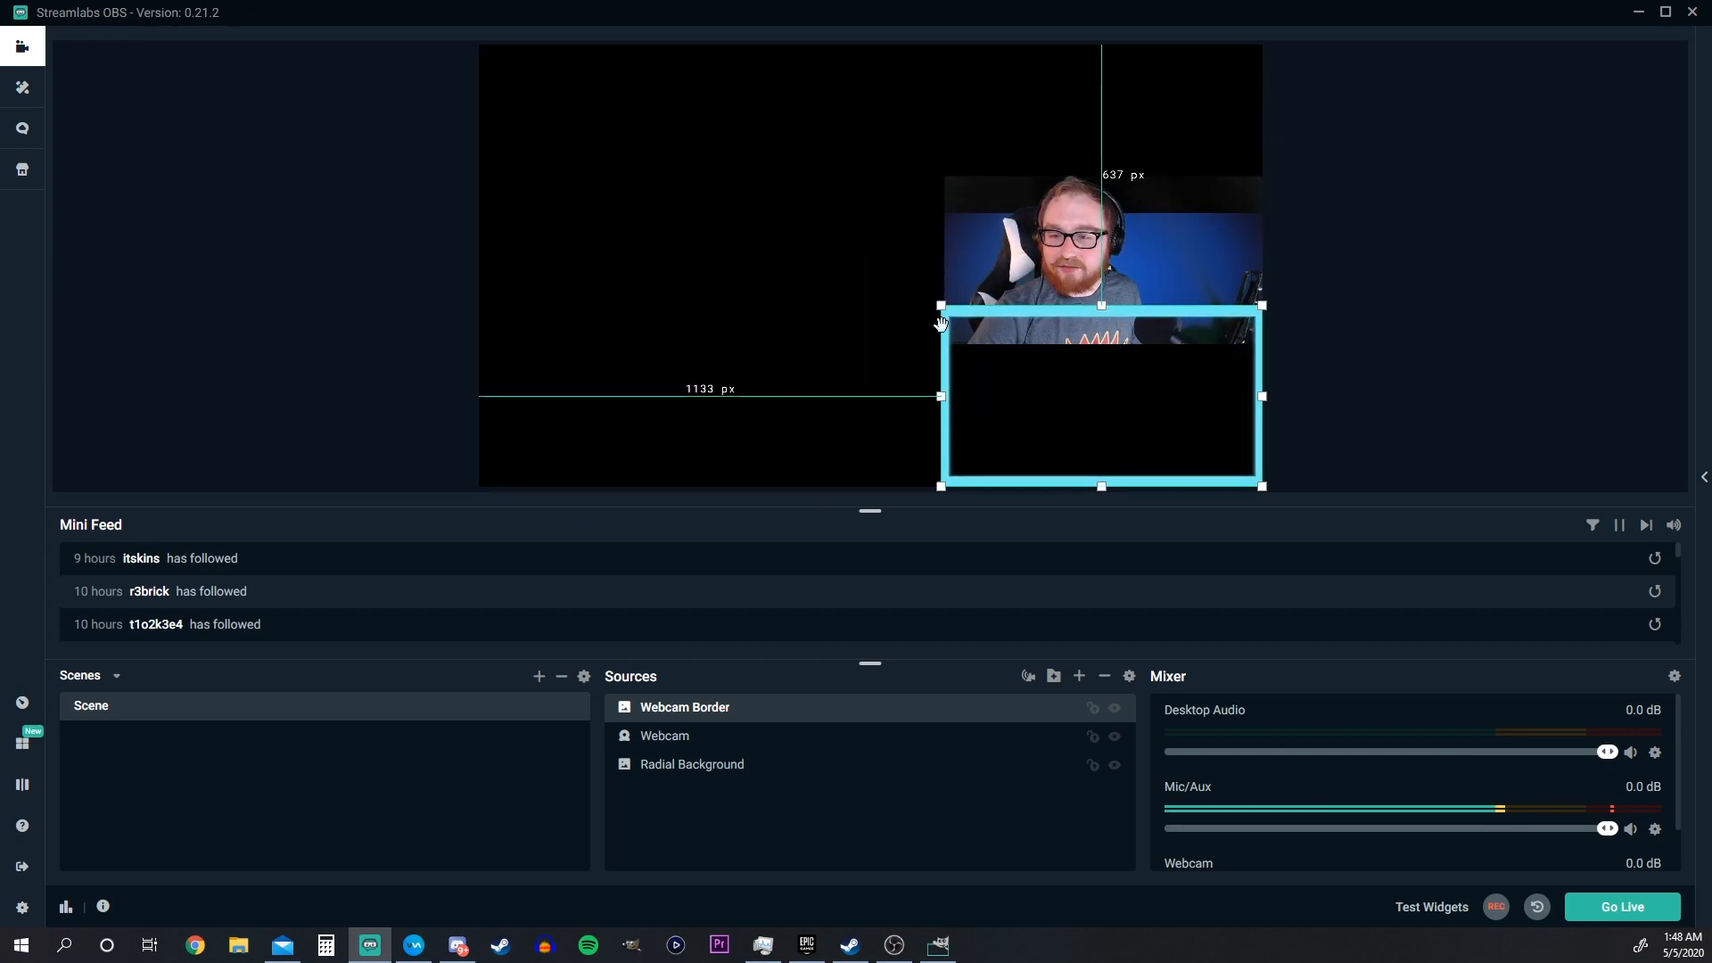
drag(983, 421, 986, 289)
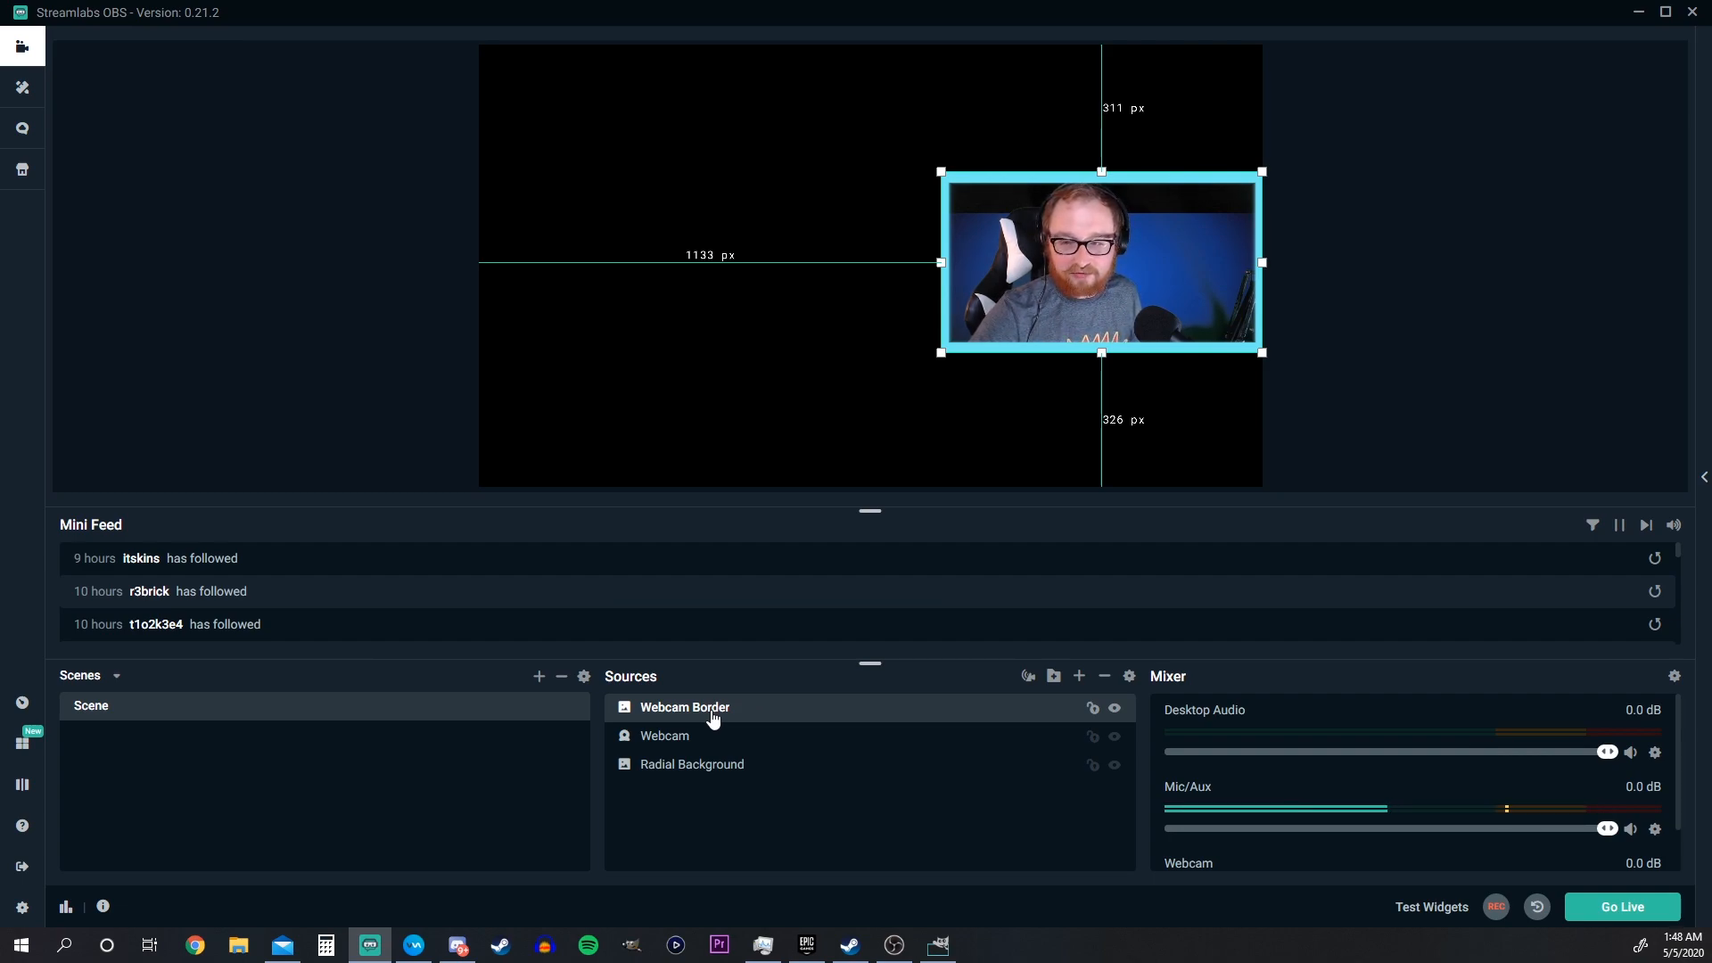
drag(712, 716, 704, 753)
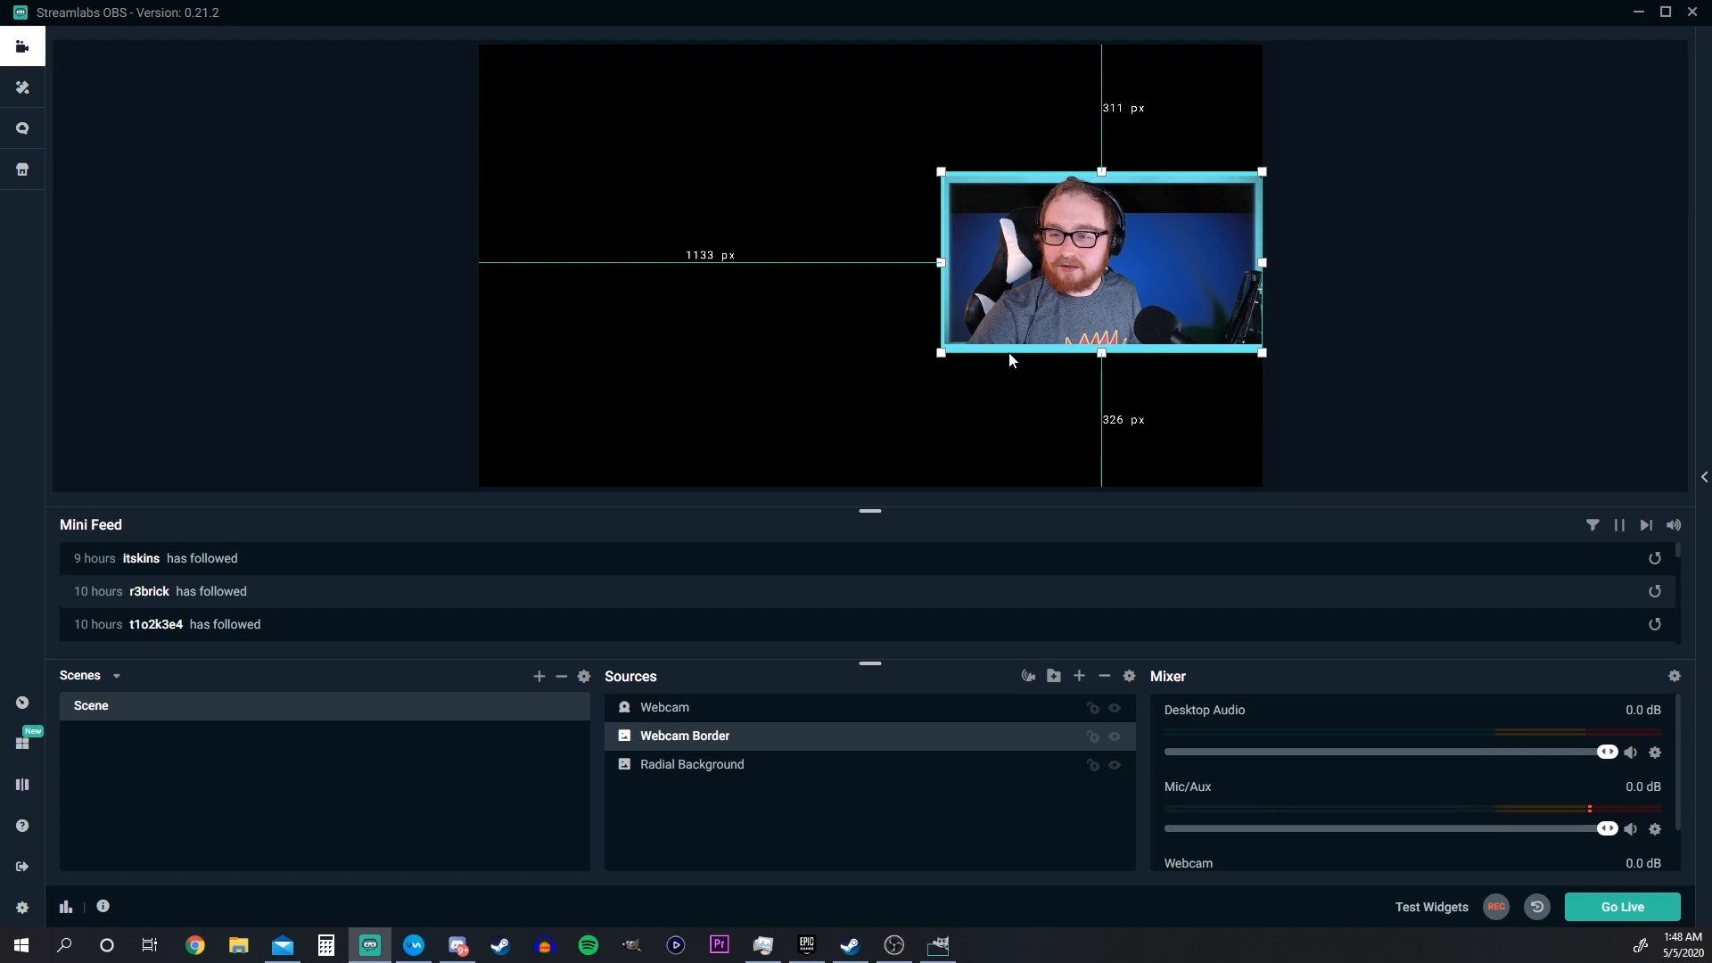
Step: Nudge the Webcam Border down to about 318 px from the canvas top, then squash its top edge down to about 400 px
key(Down)
key(Down)
key(Down)
key(Down)
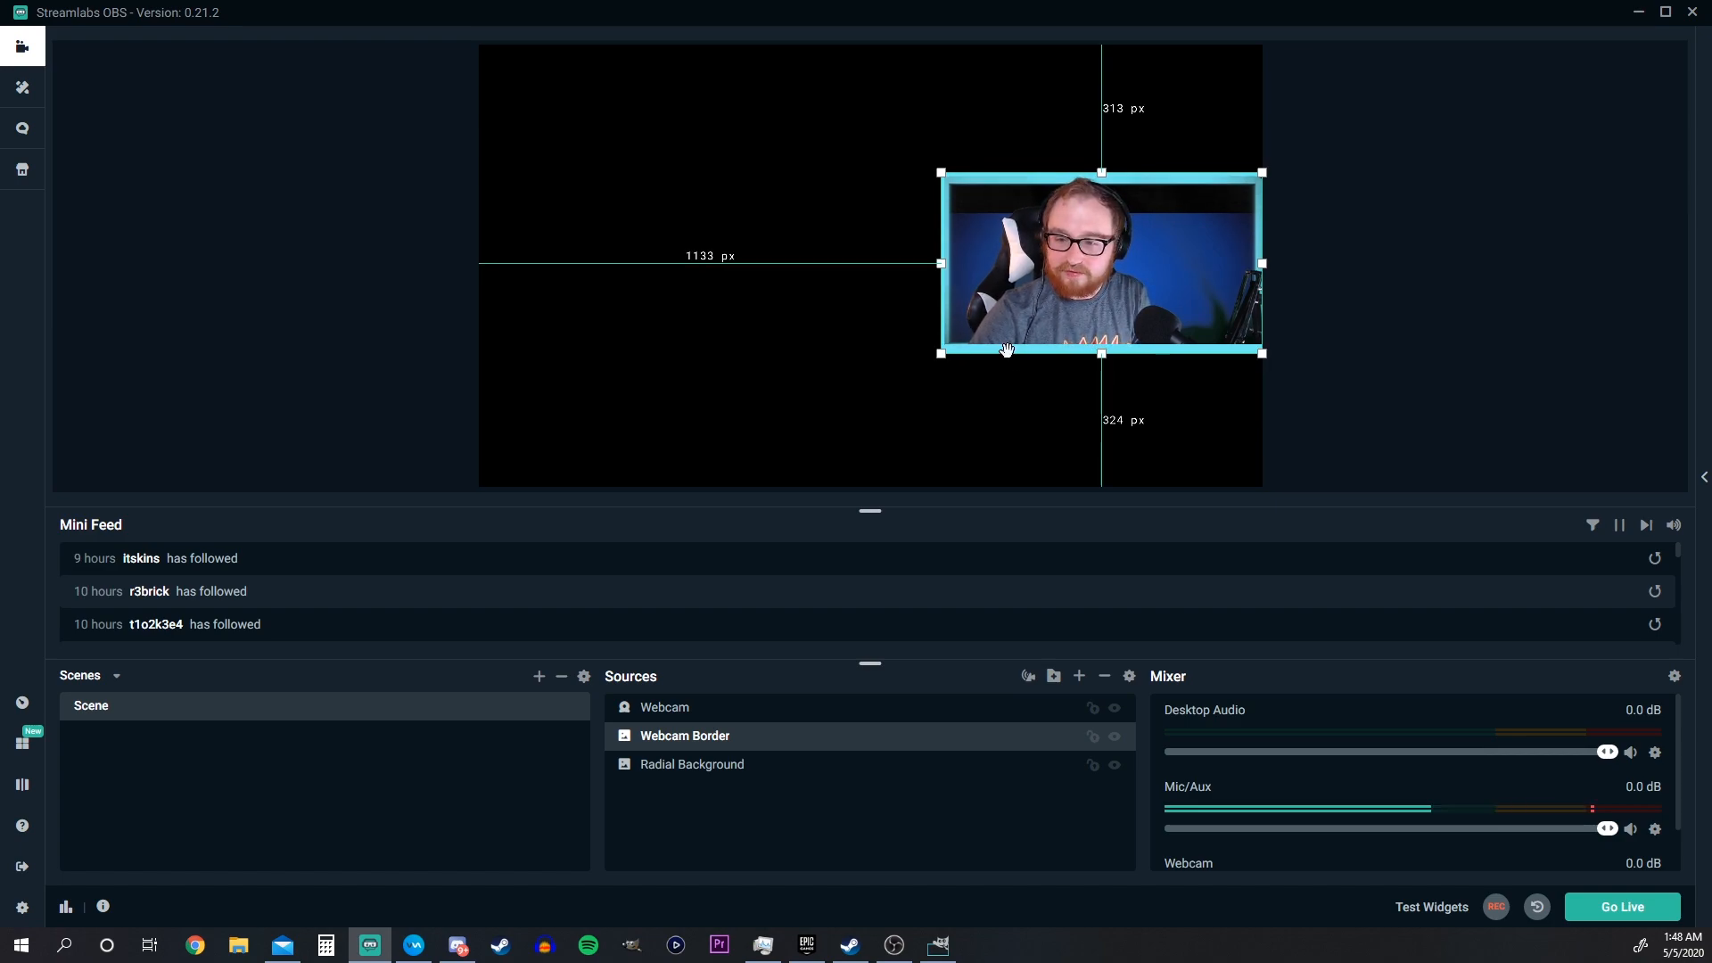
key(Down)
key(Down)
key(Down)
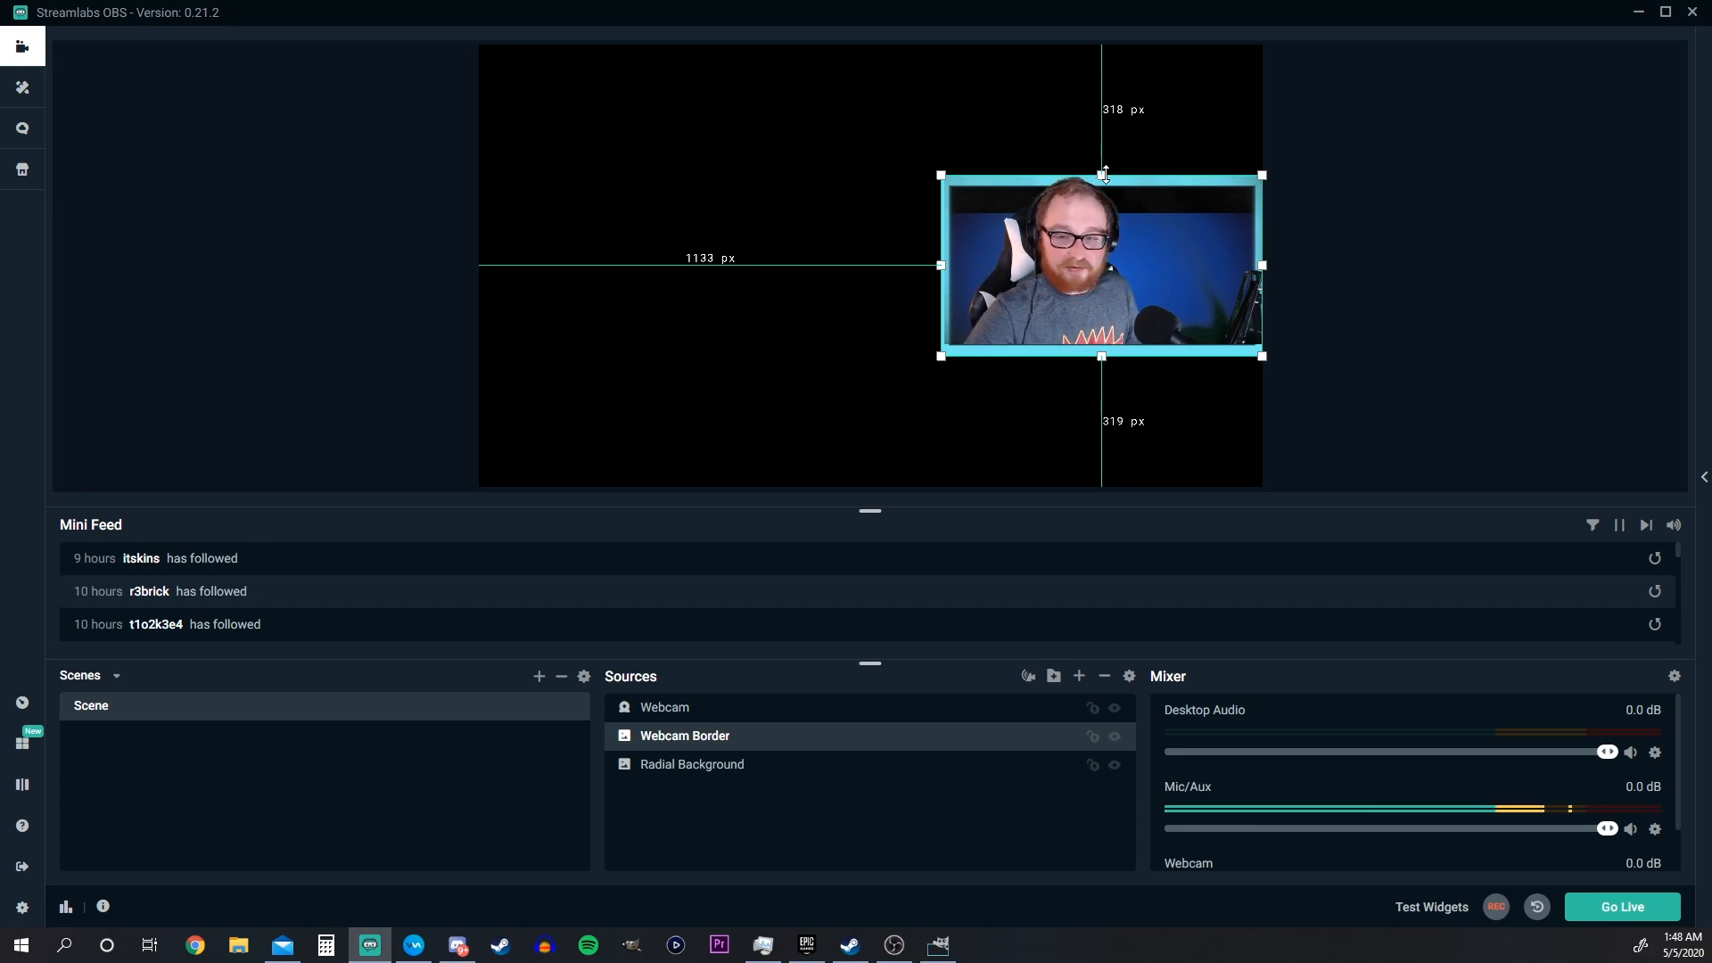
drag(1104, 173, 1107, 208)
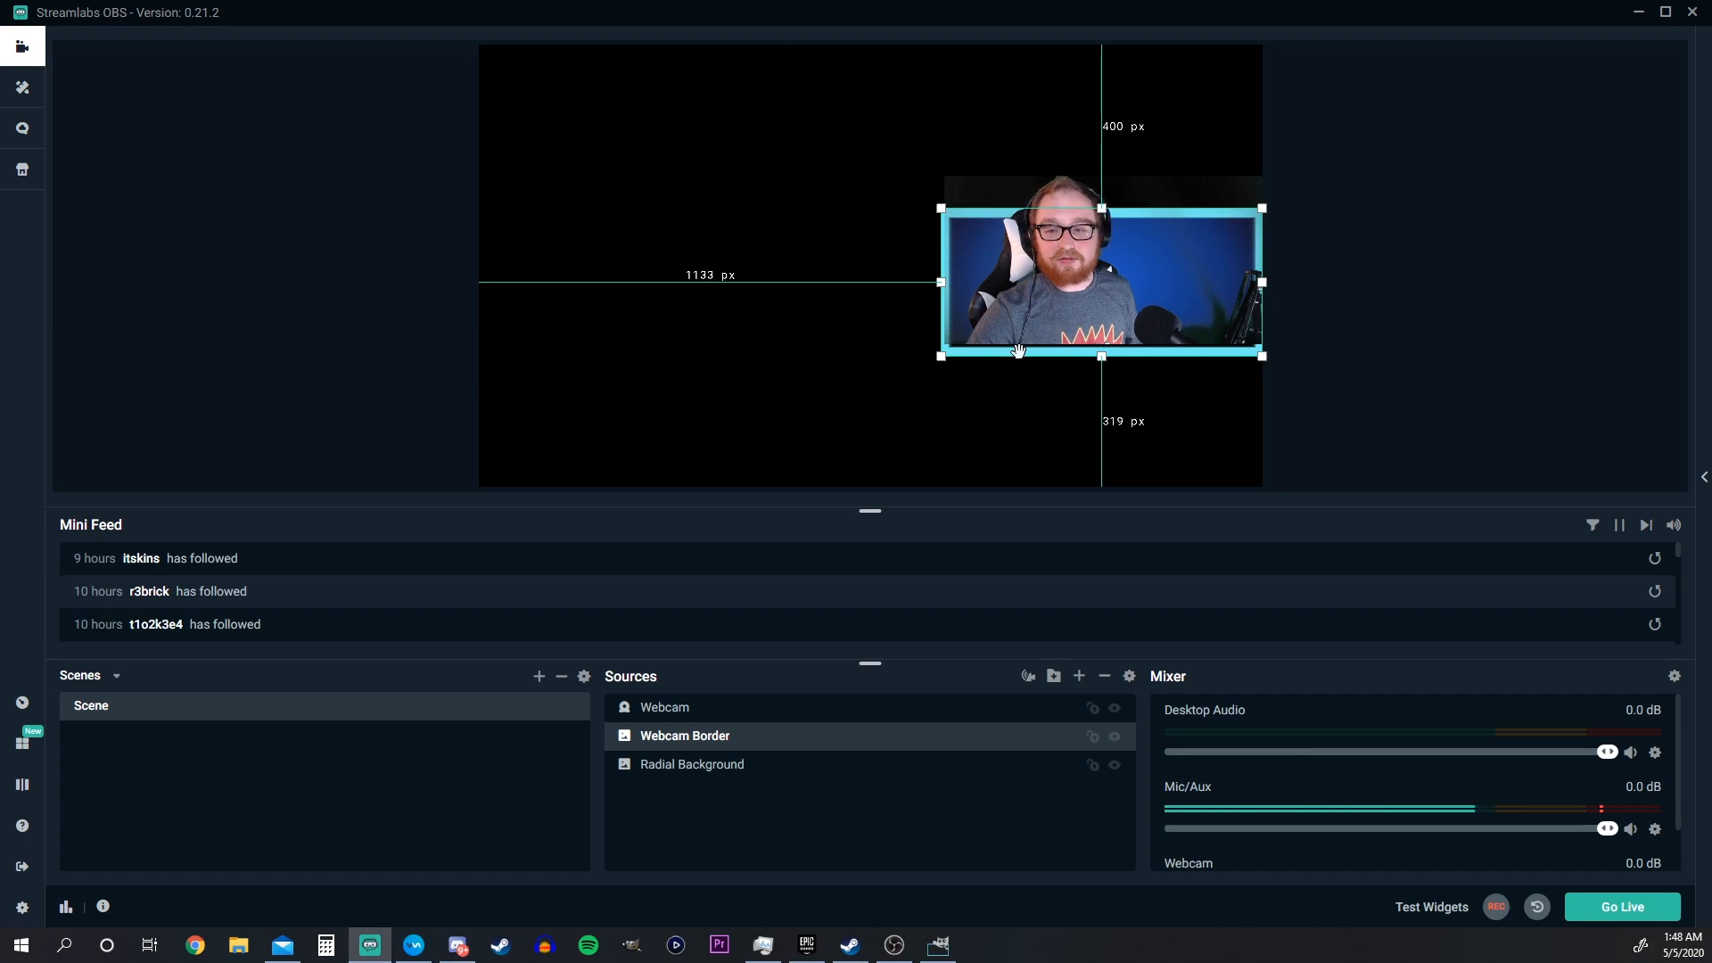
Step: Nudge the Webcam source down to about 332 px from the canvas top so it meets the border's lower edge, and deselect it
click(676, 708)
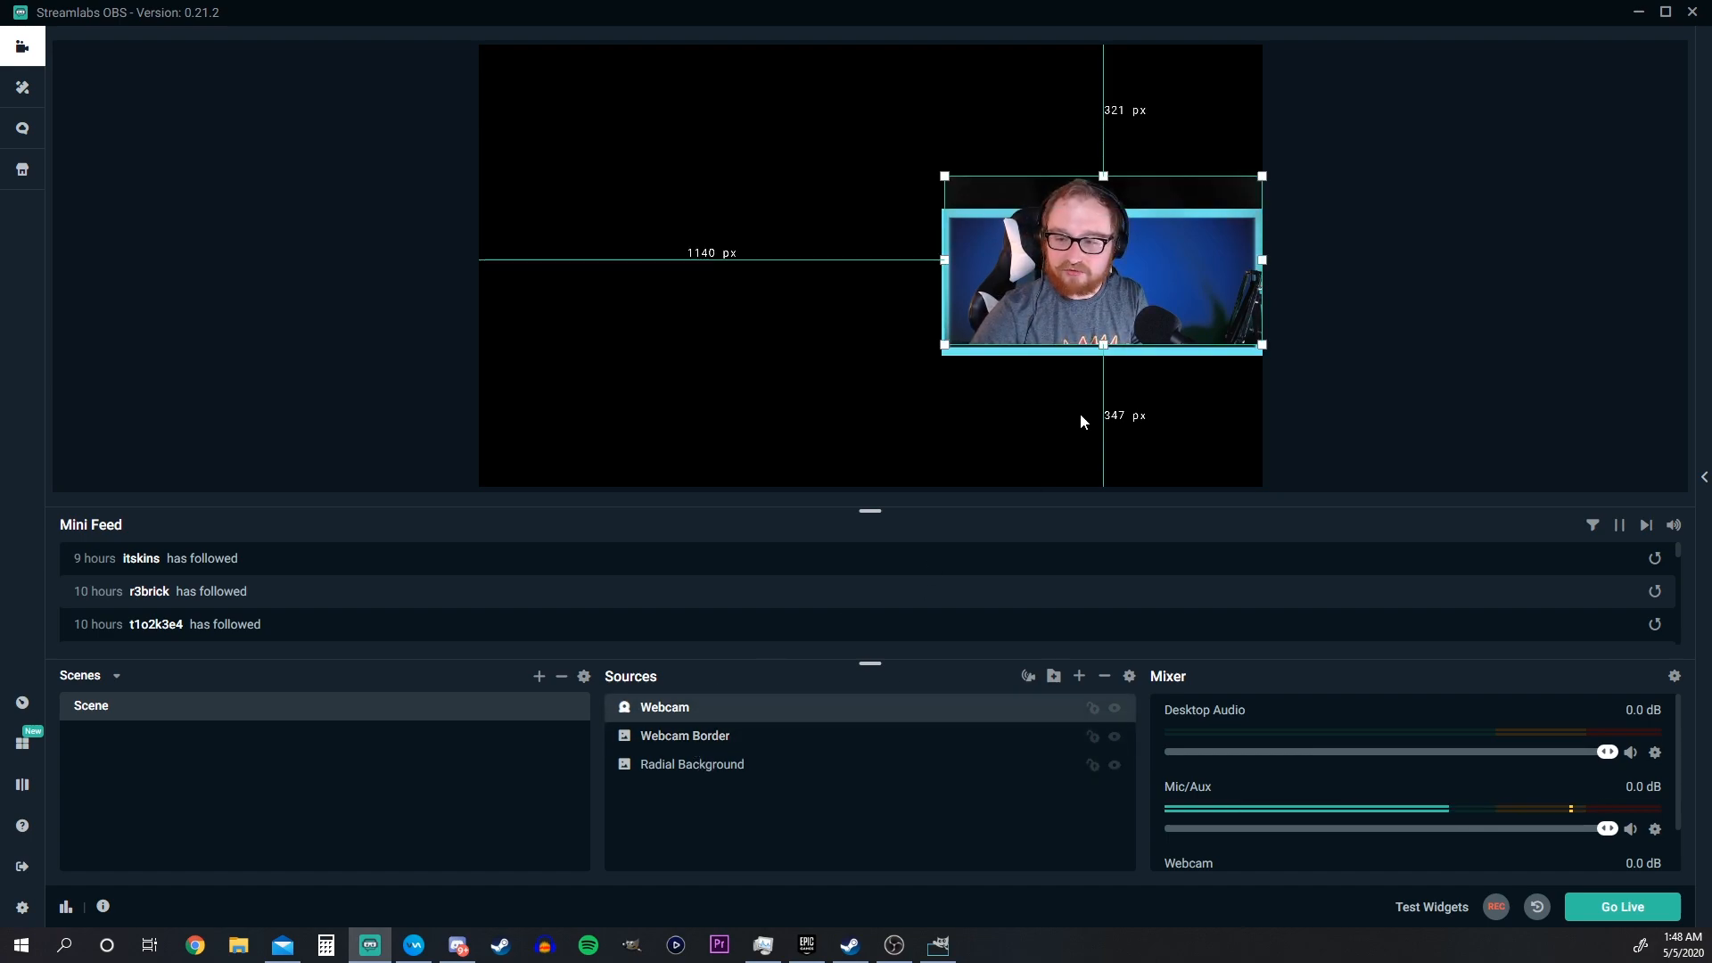
key(Down)
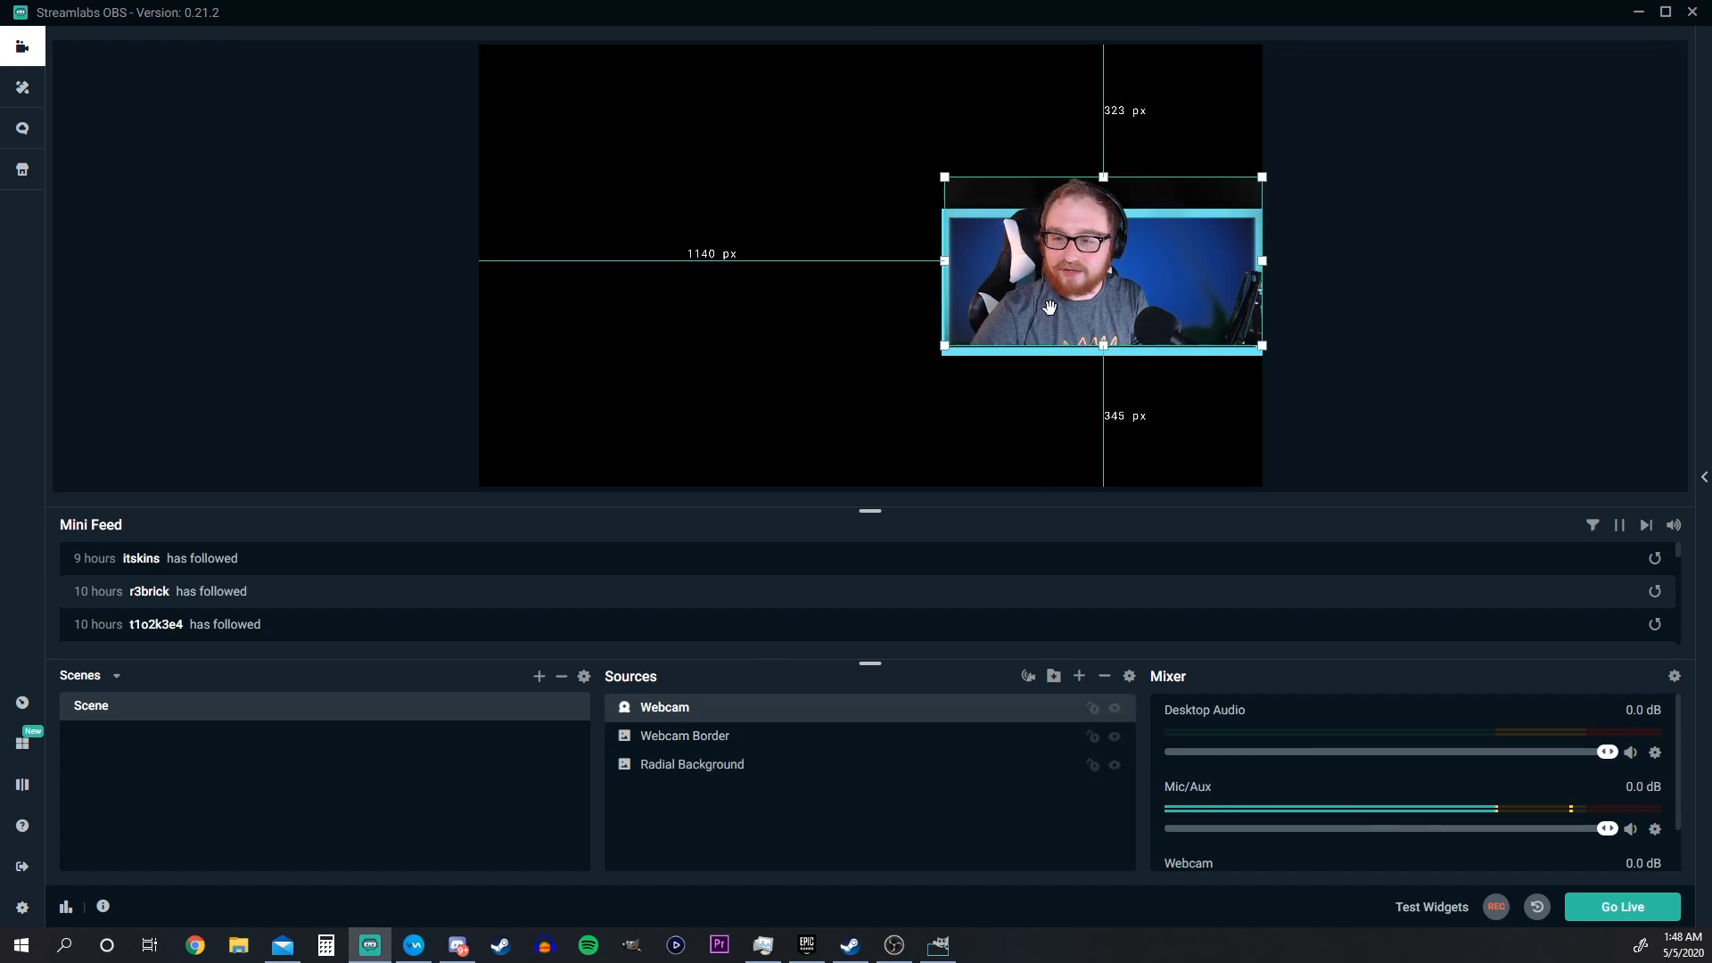
key(Down)
key(Down)
key(Down)
key(Down)
key(Down)
key(Down)
key(Down)
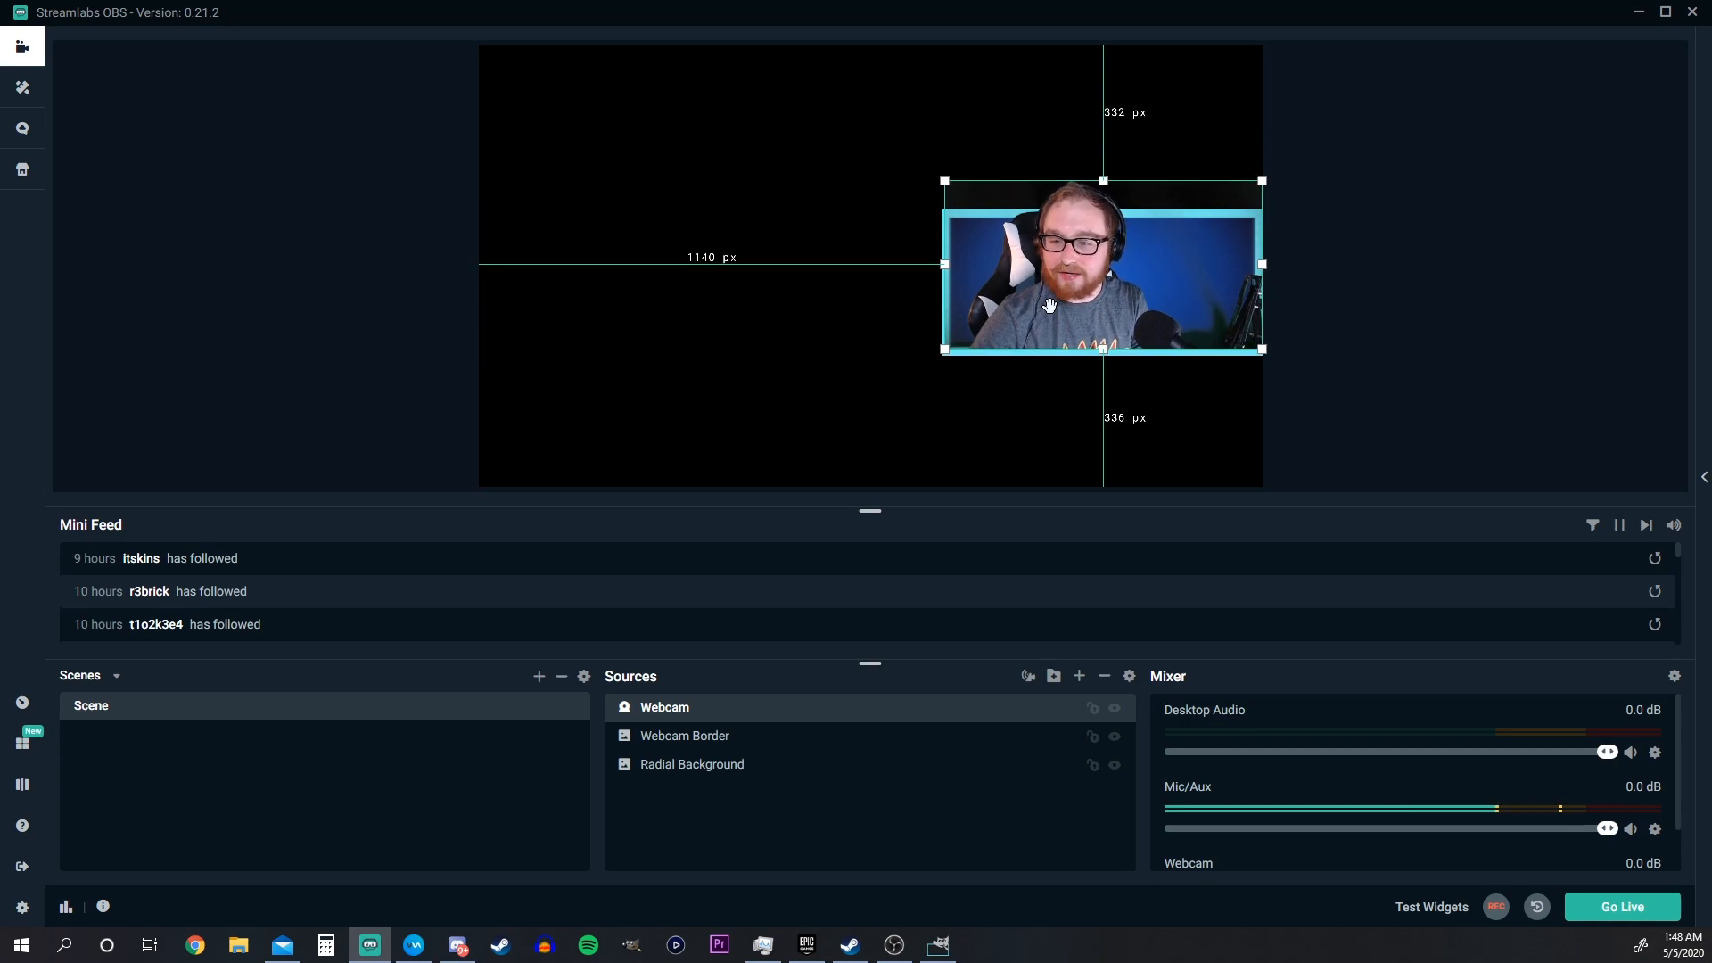
click(1340, 350)
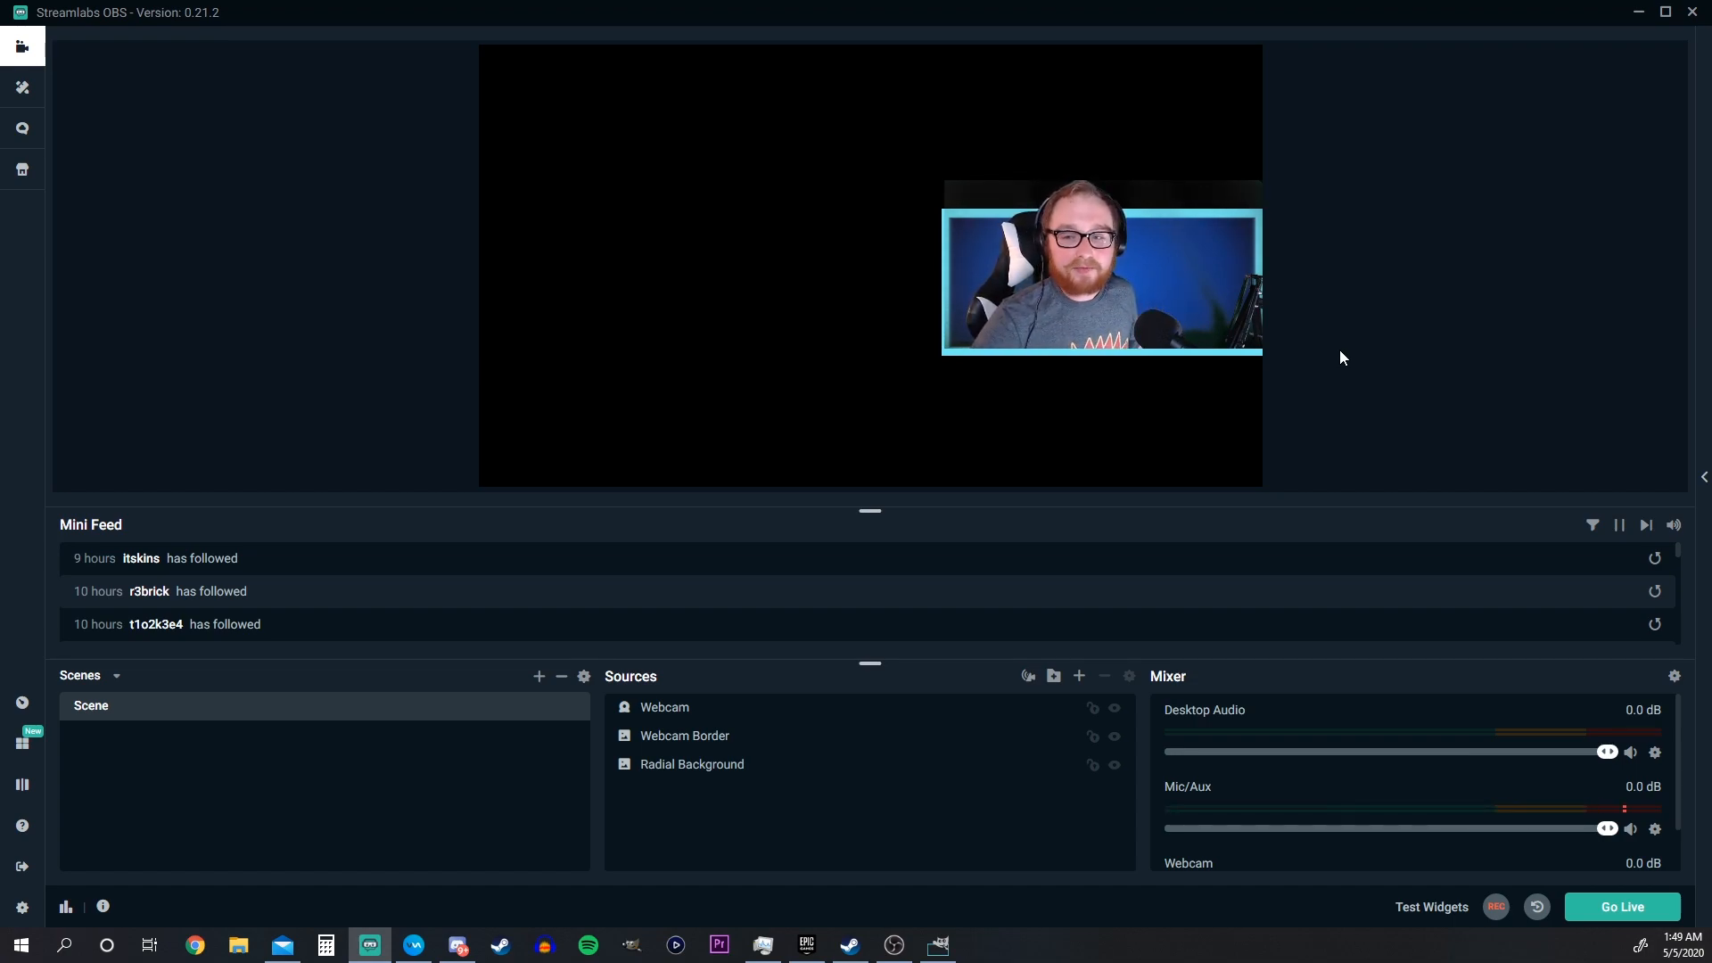
Step: Add a new Game Capture source with its default settings and order it beneath the Webcam, Webcam Border and Radial Background sources
click(1079, 677)
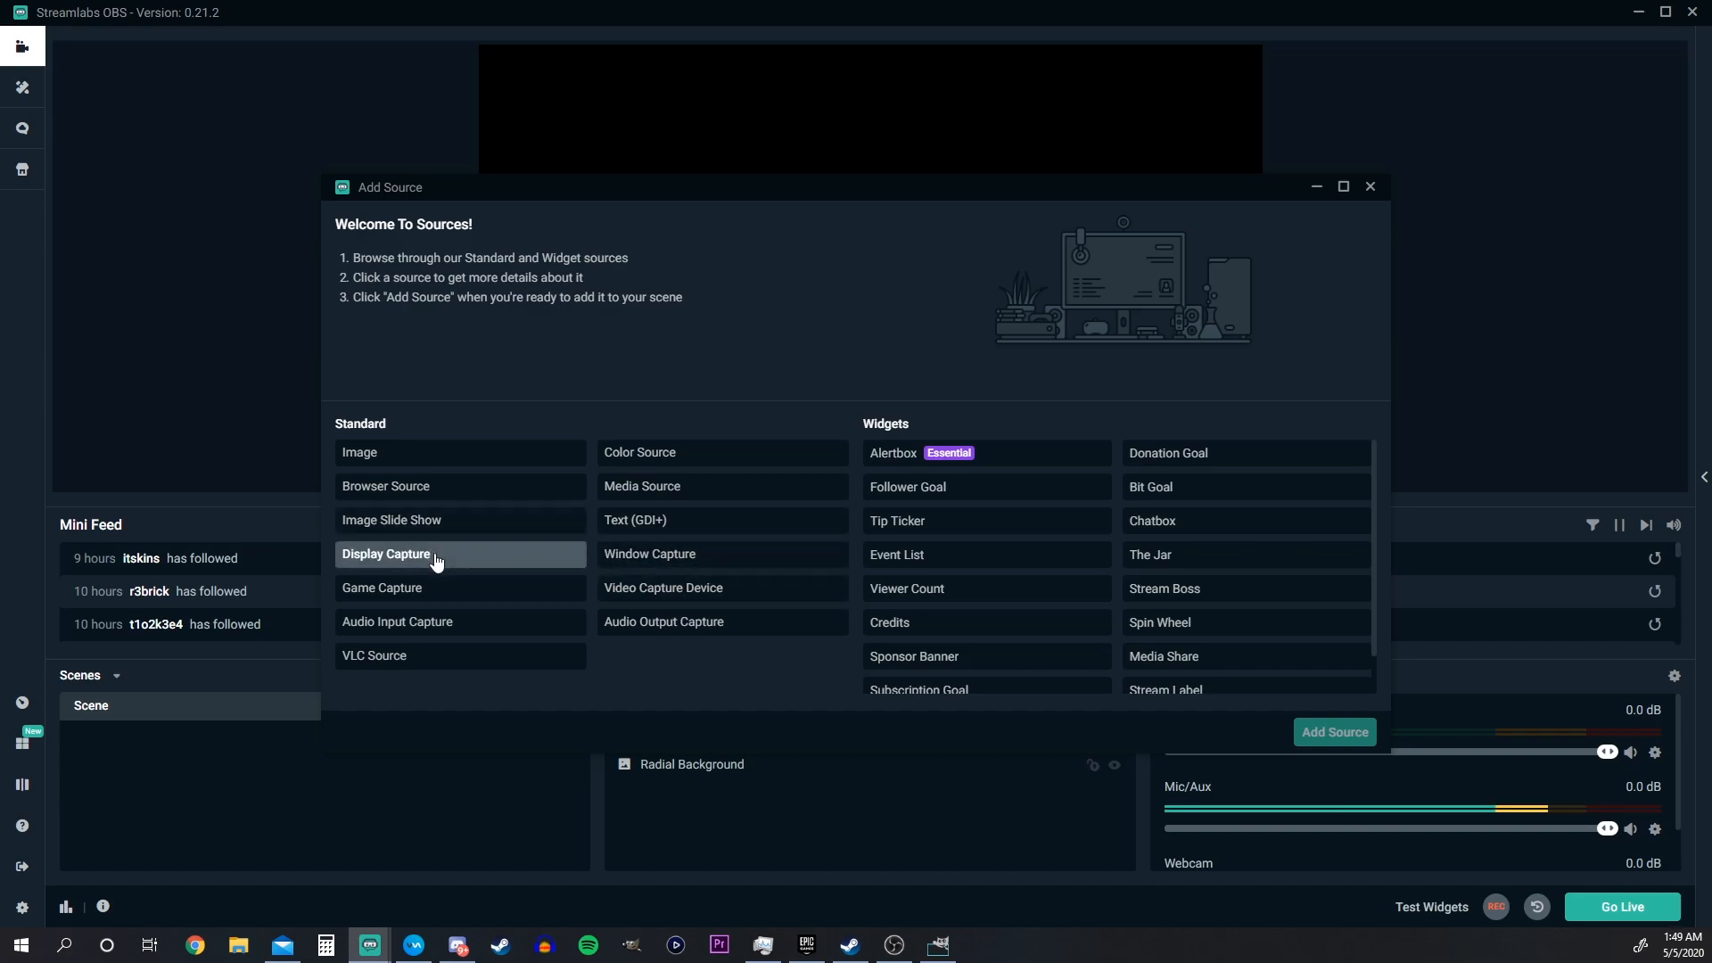
click(435, 592)
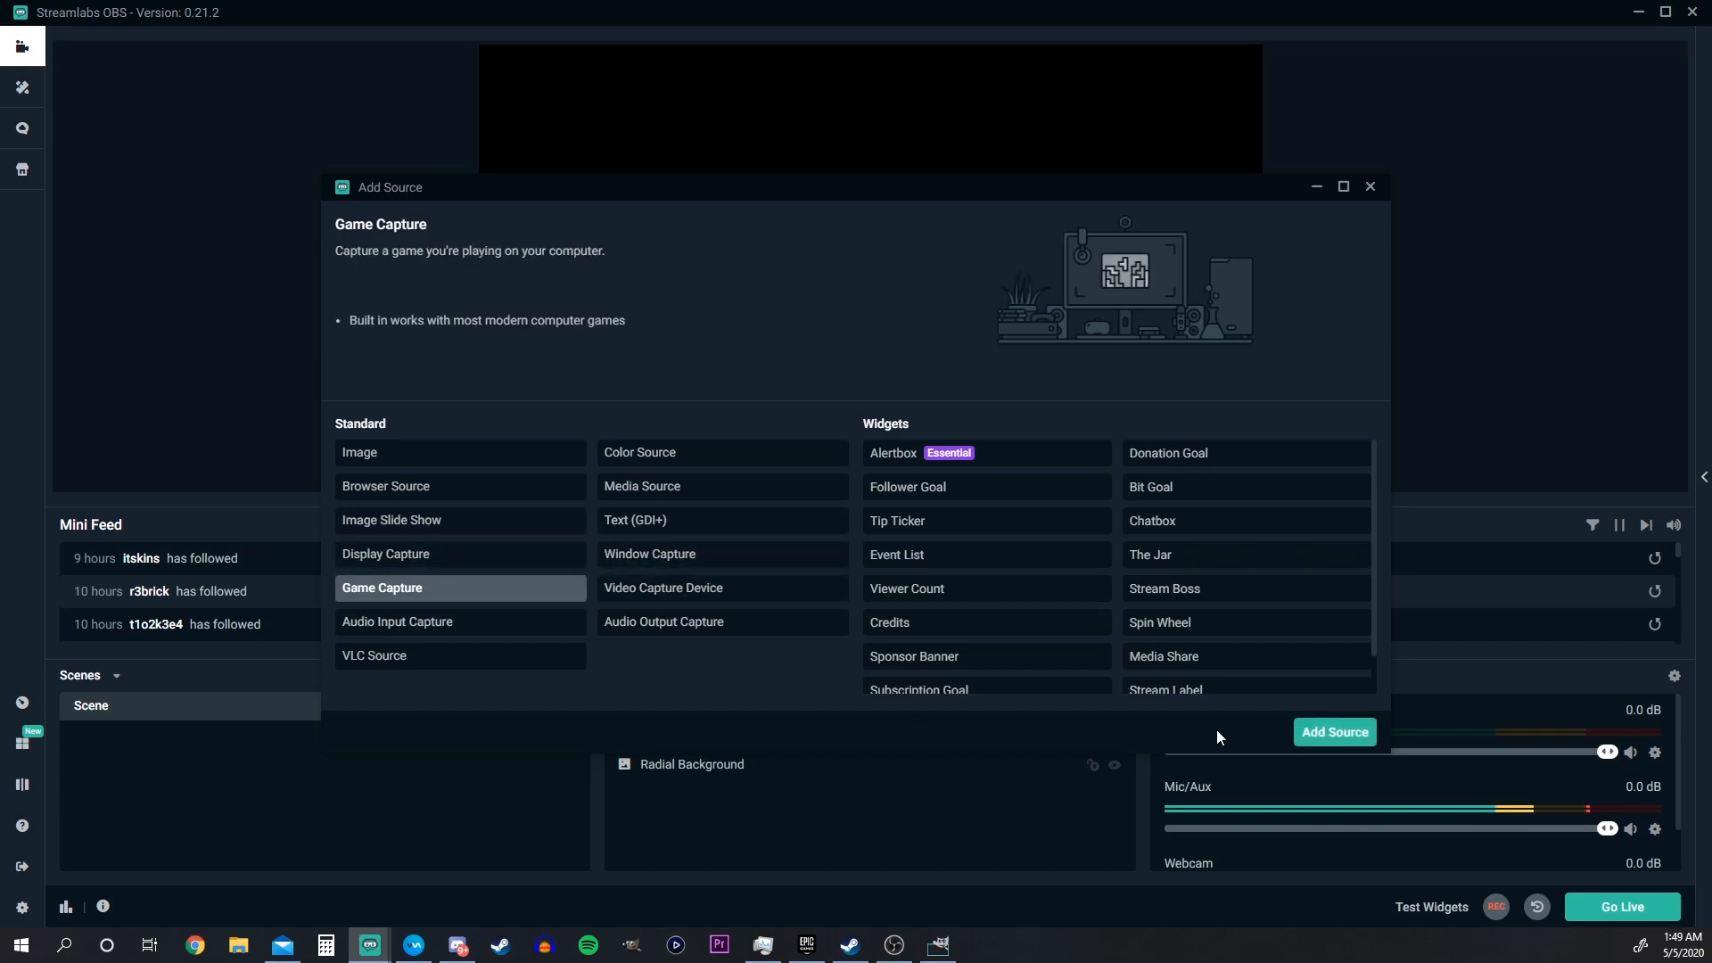
click(1310, 733)
click(1061, 584)
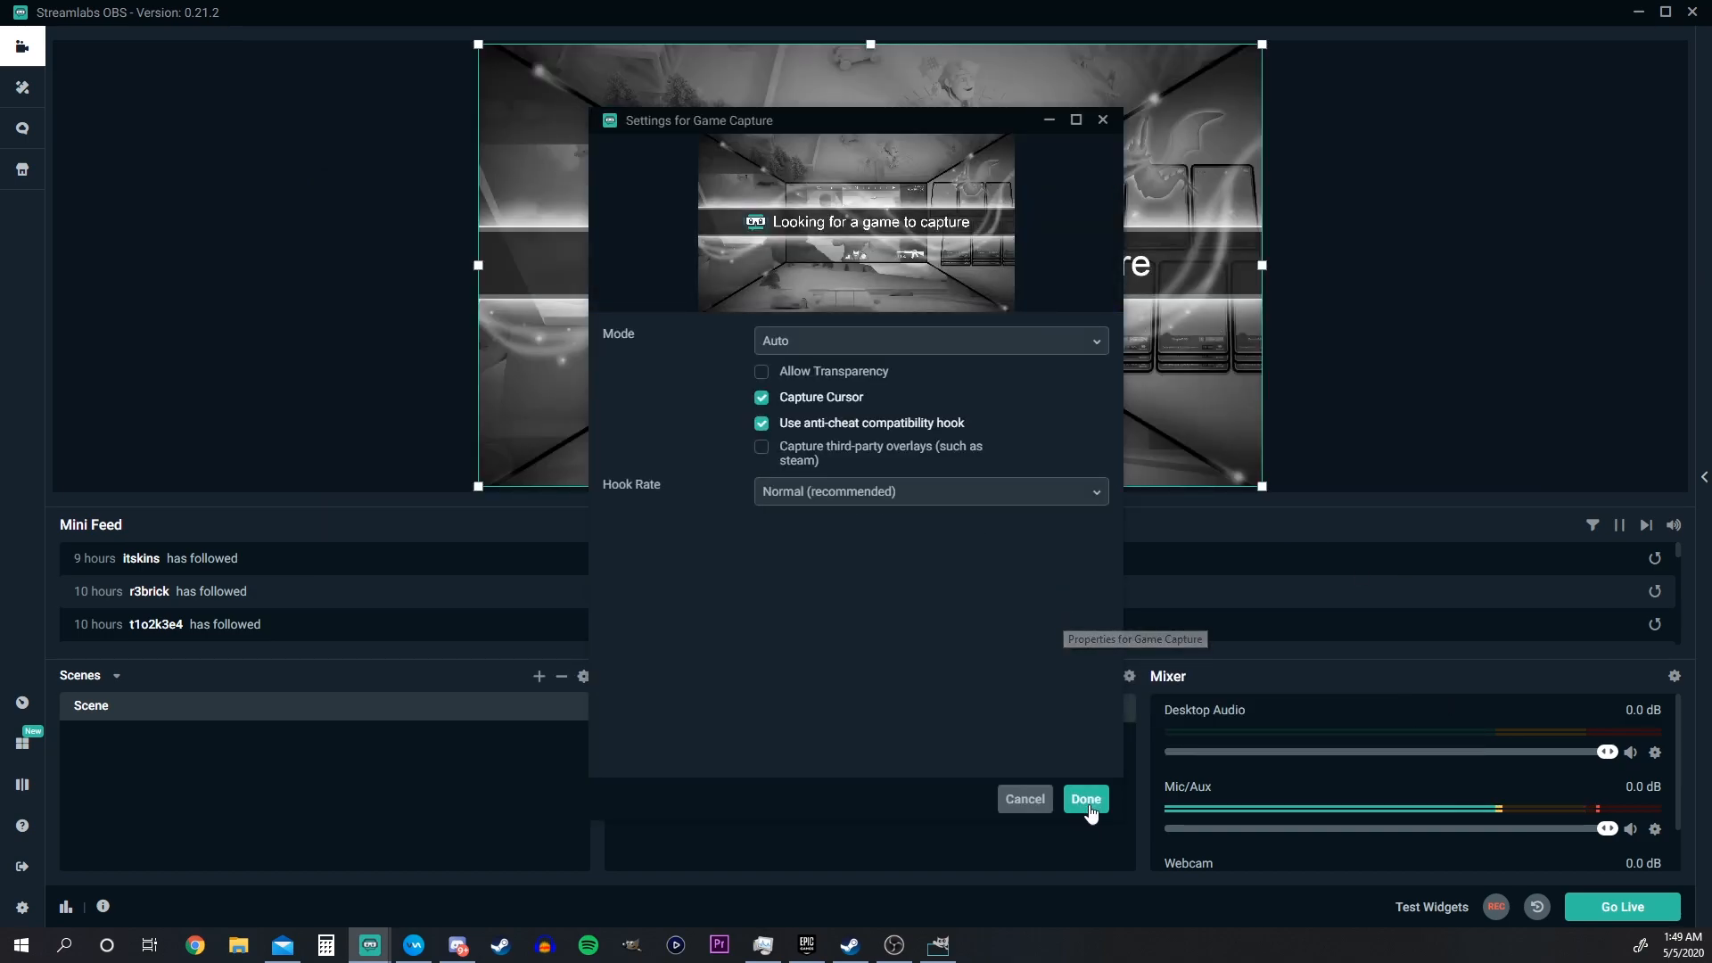
click(1087, 800)
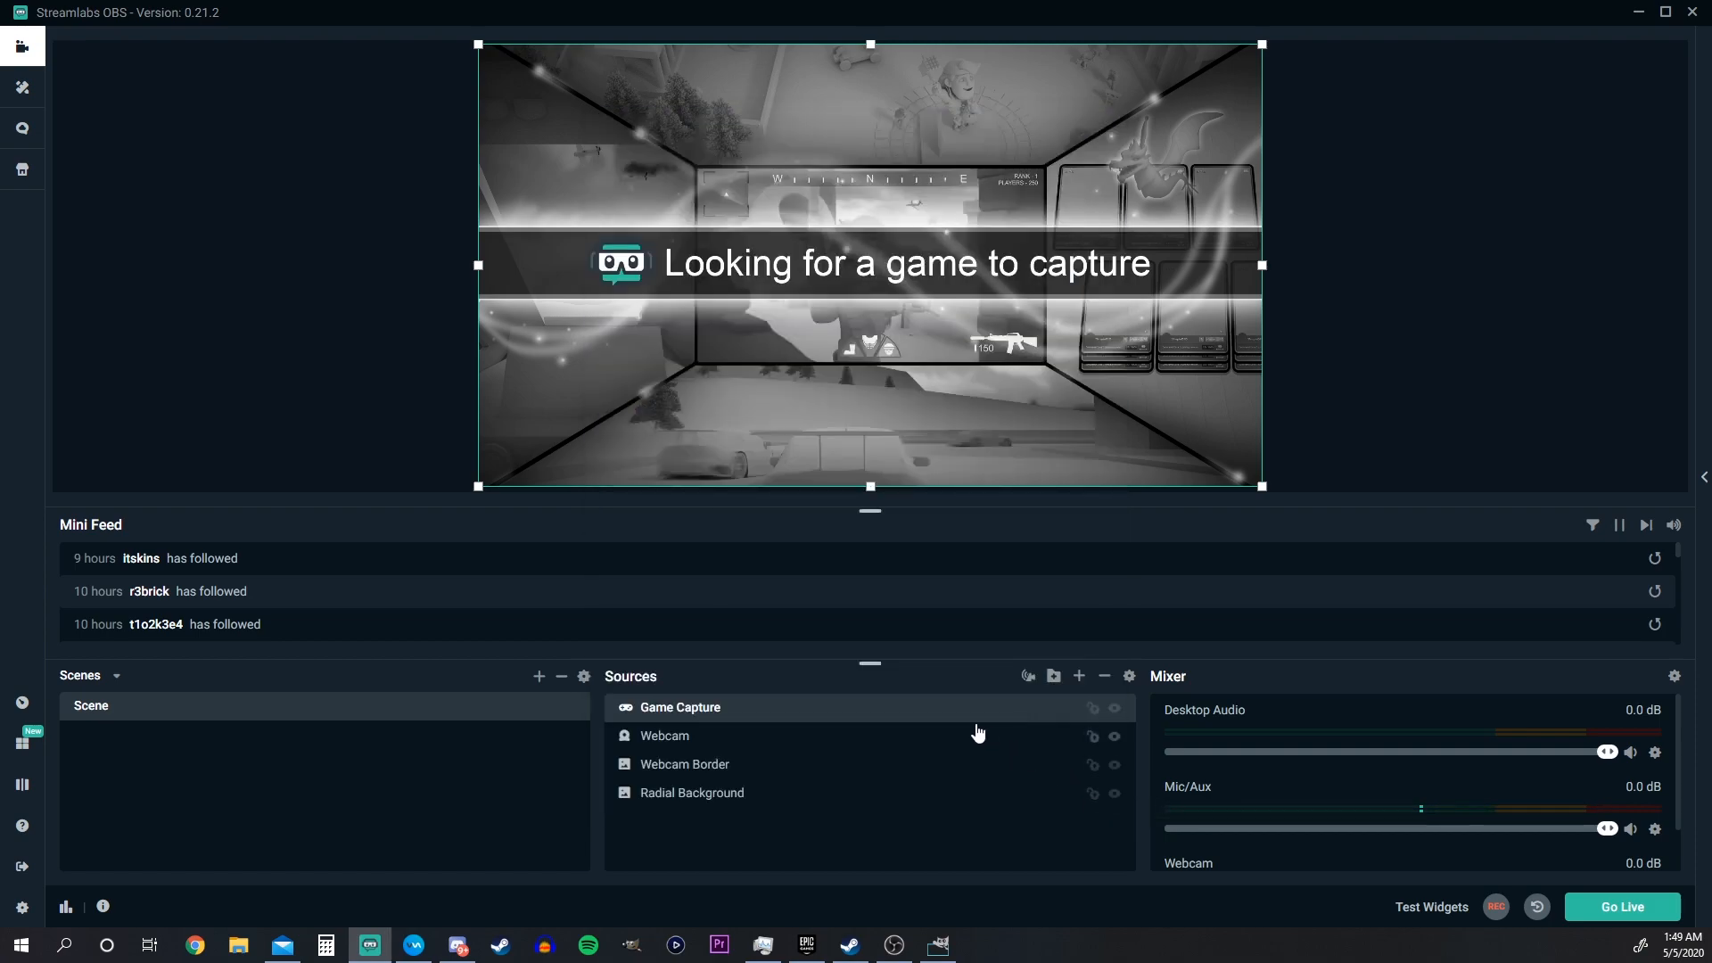
drag(958, 727, 946, 811)
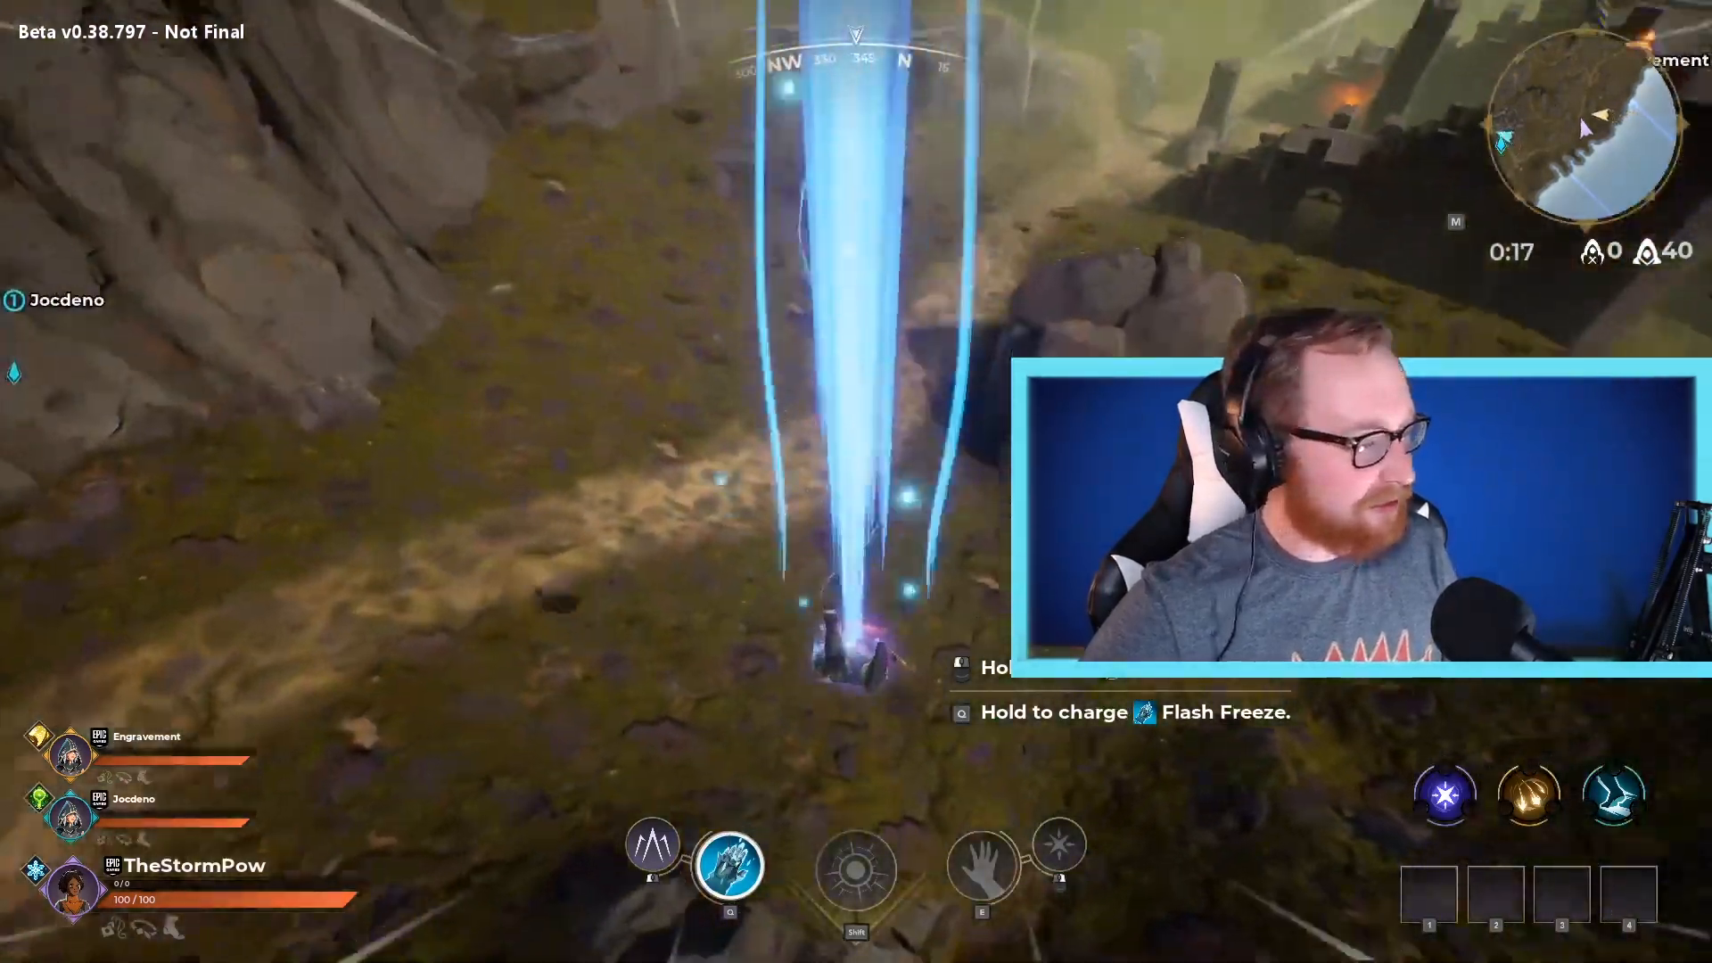
key(w)
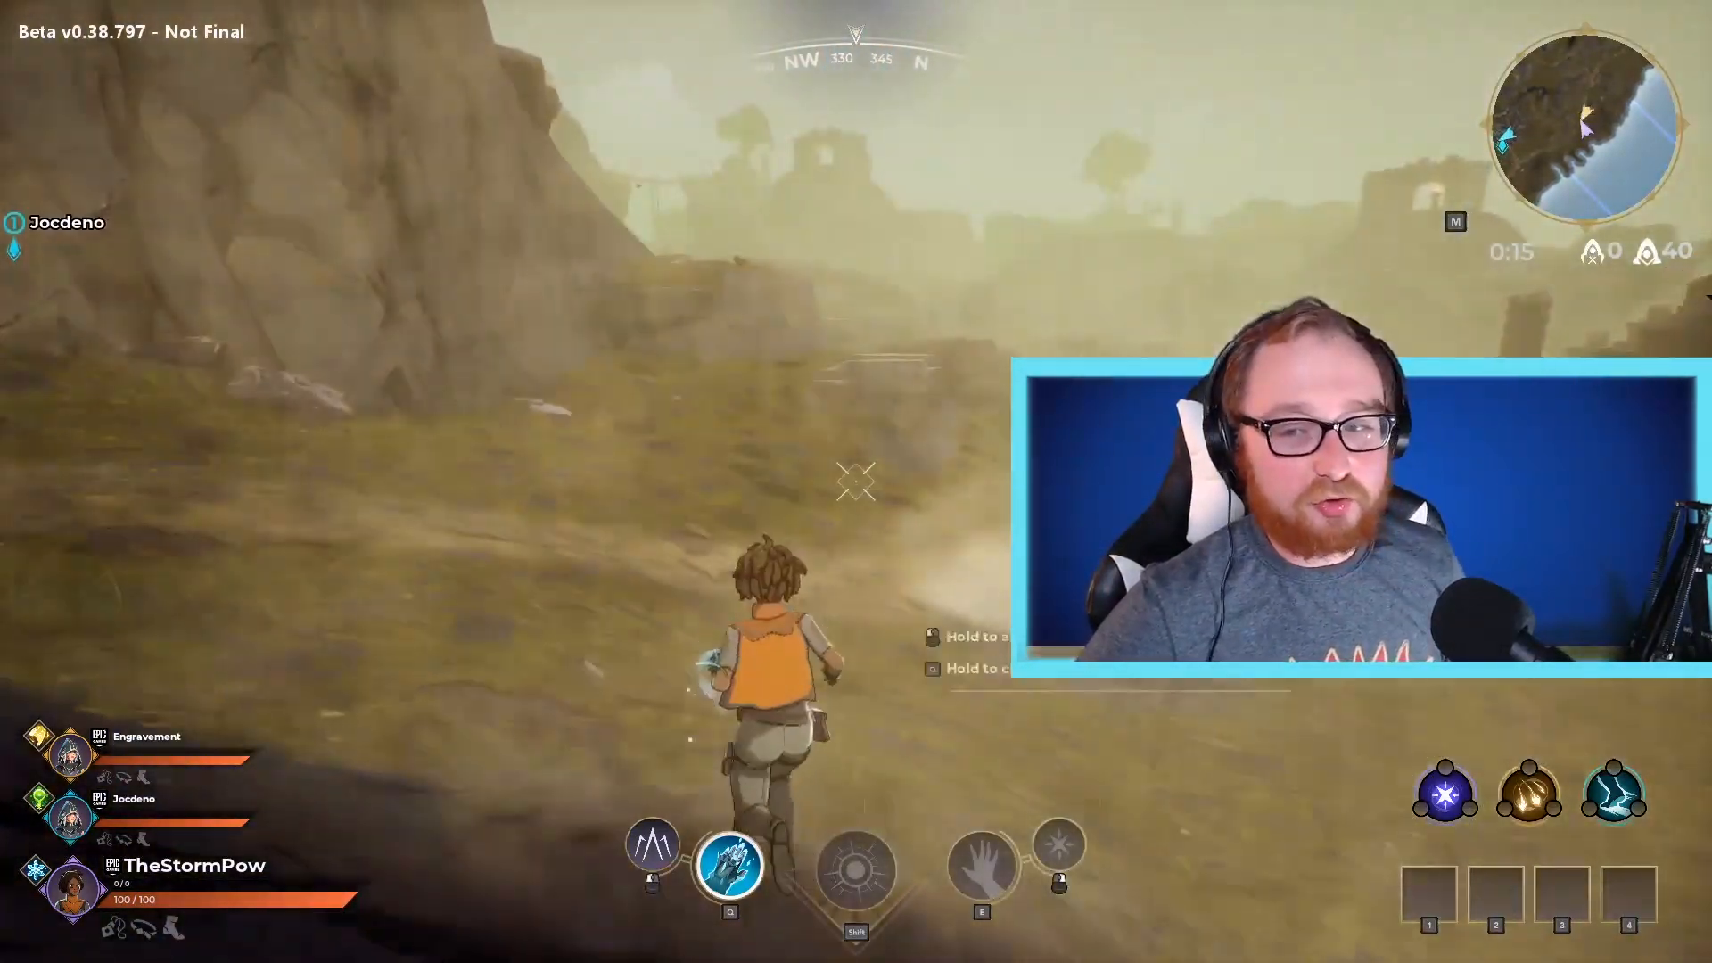
key(w)
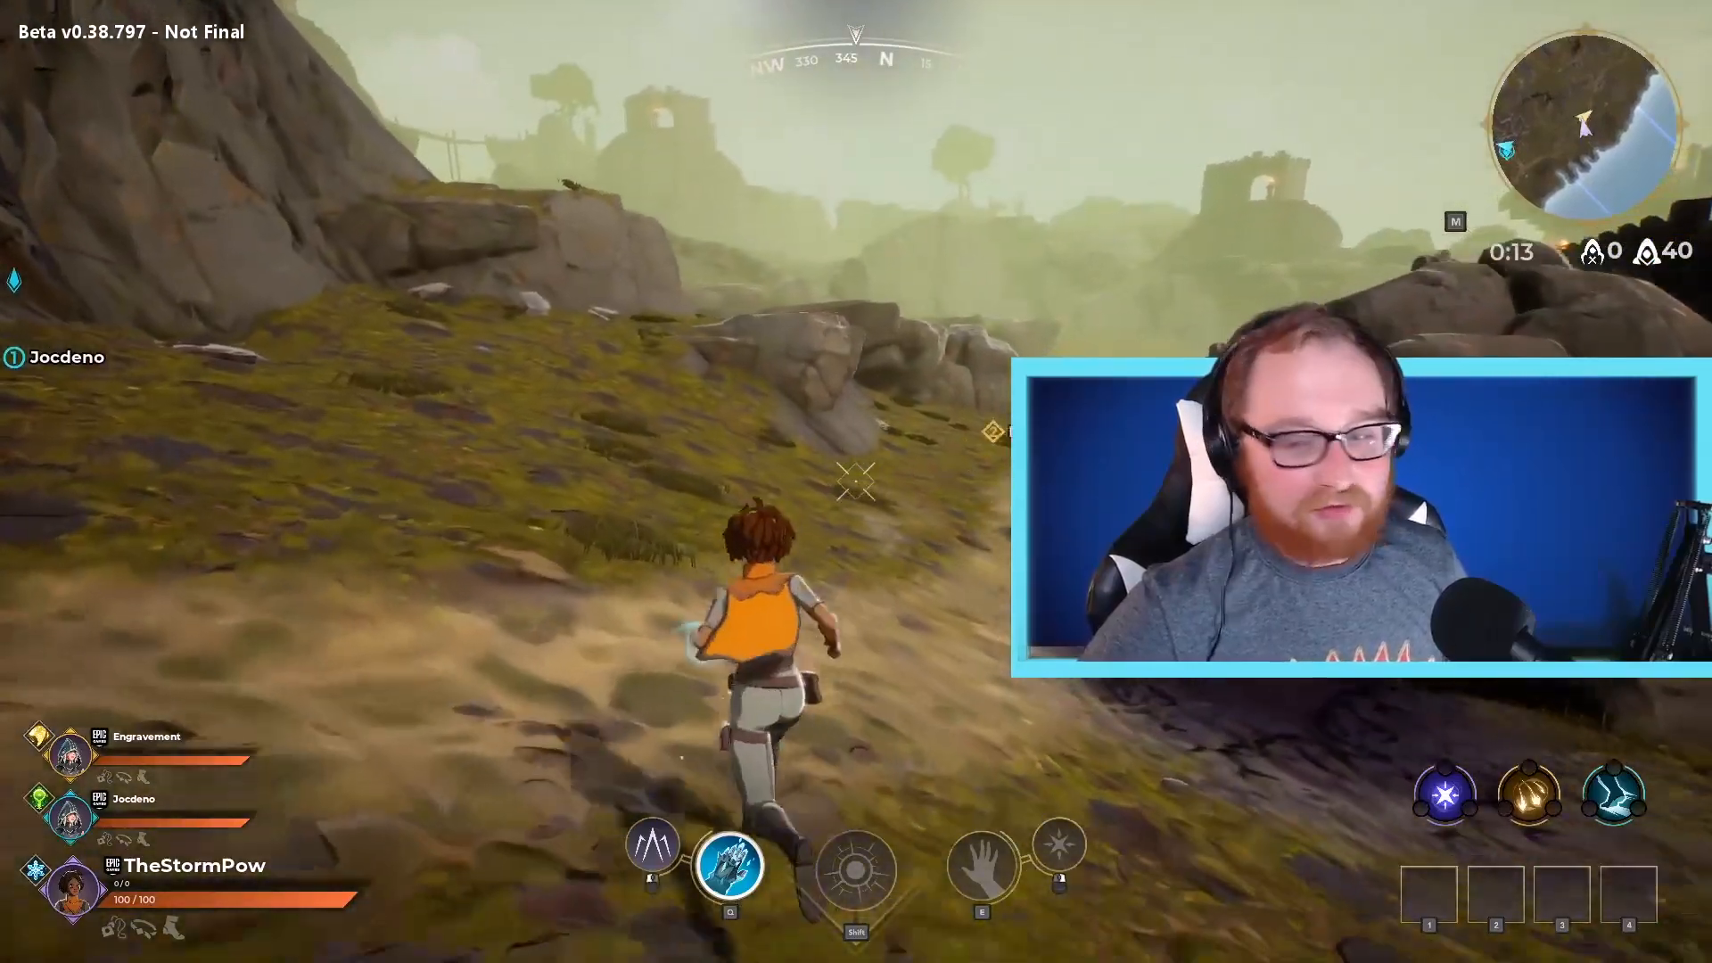
key(w)
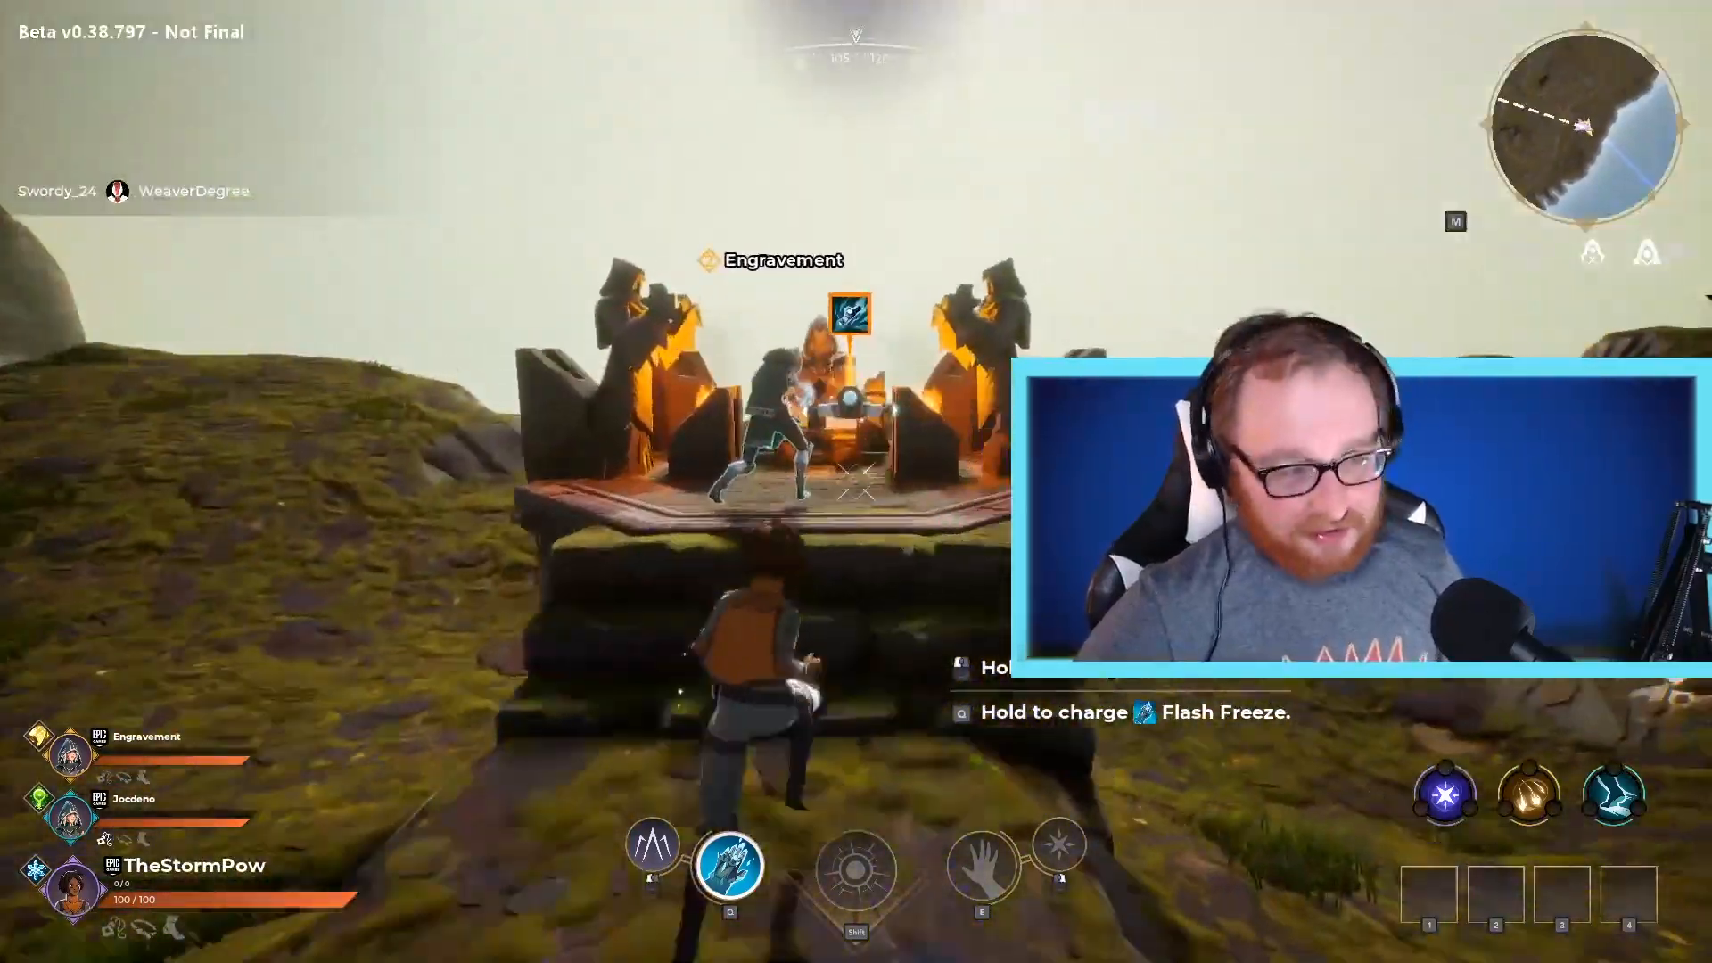
key(f)
key(s)
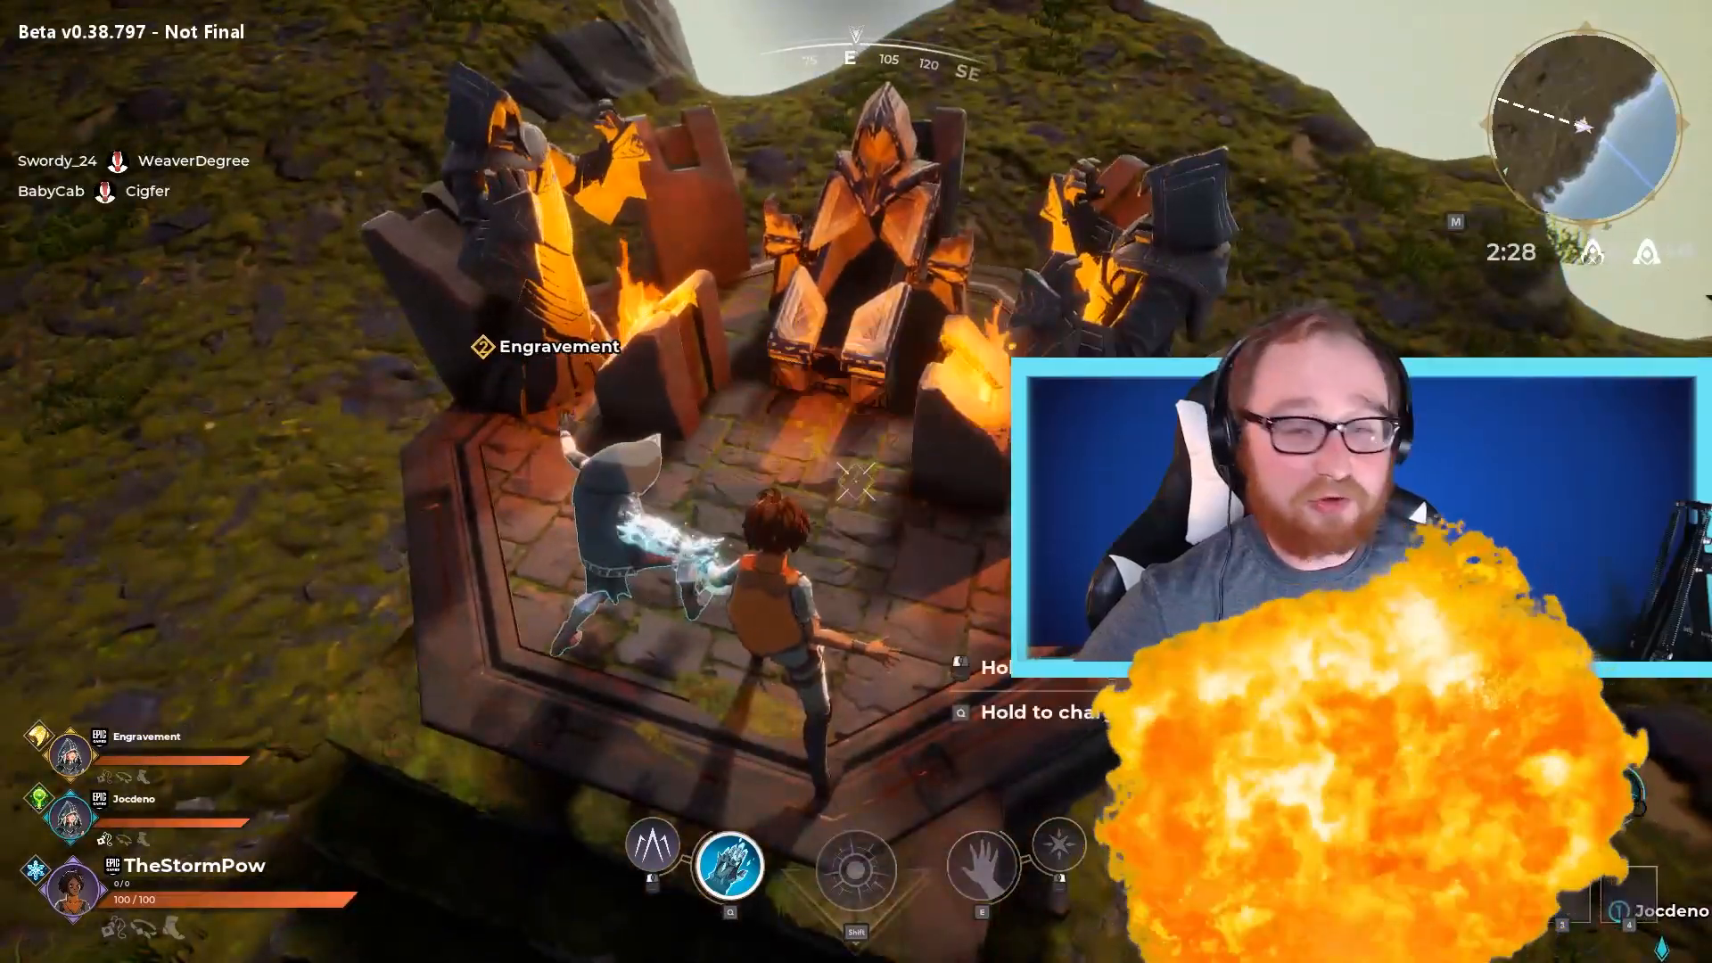
key(s)
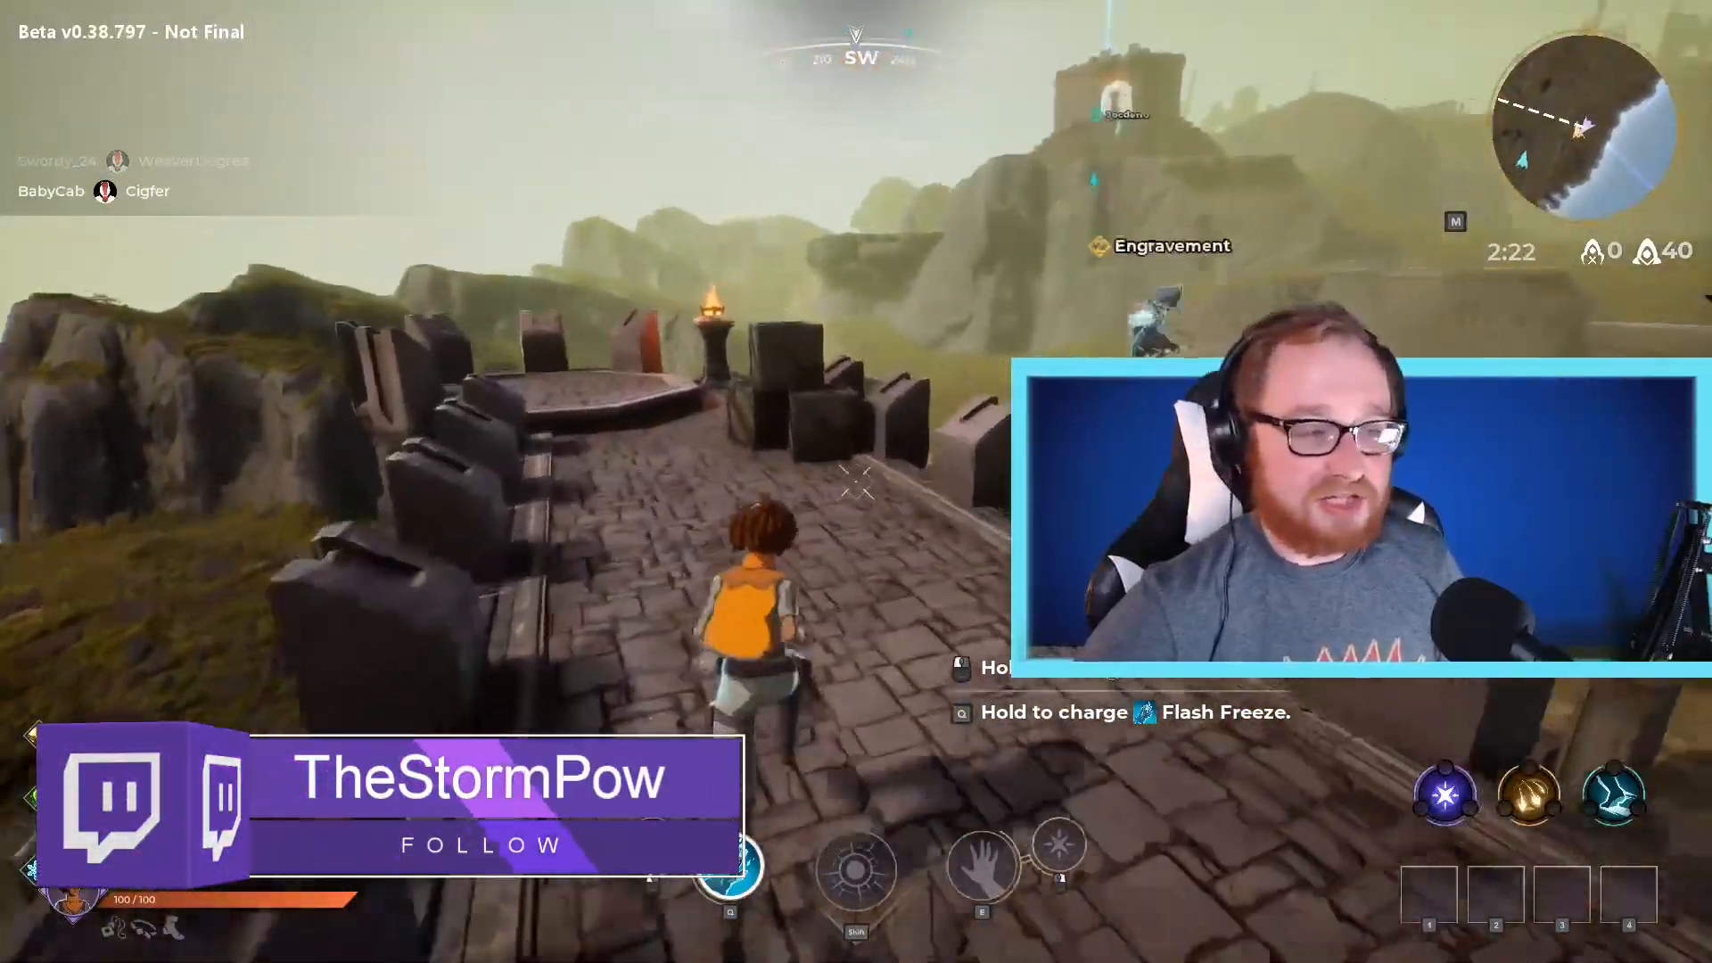
key(space)
key(space)
key(w)
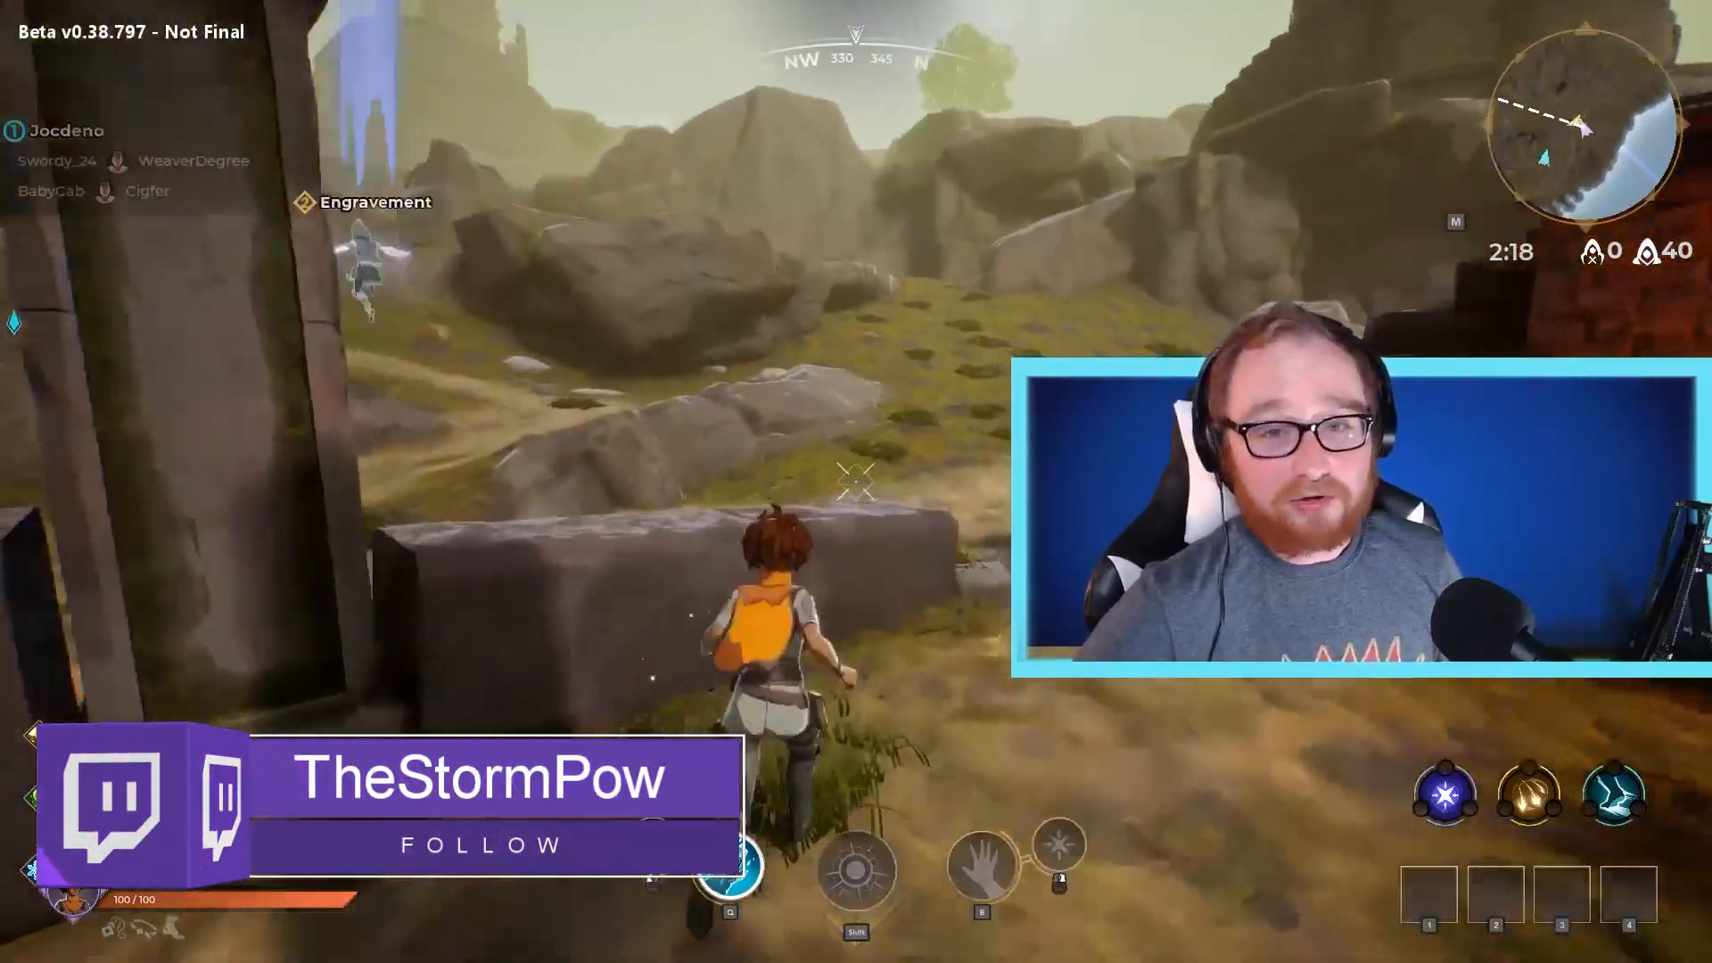
key(w)
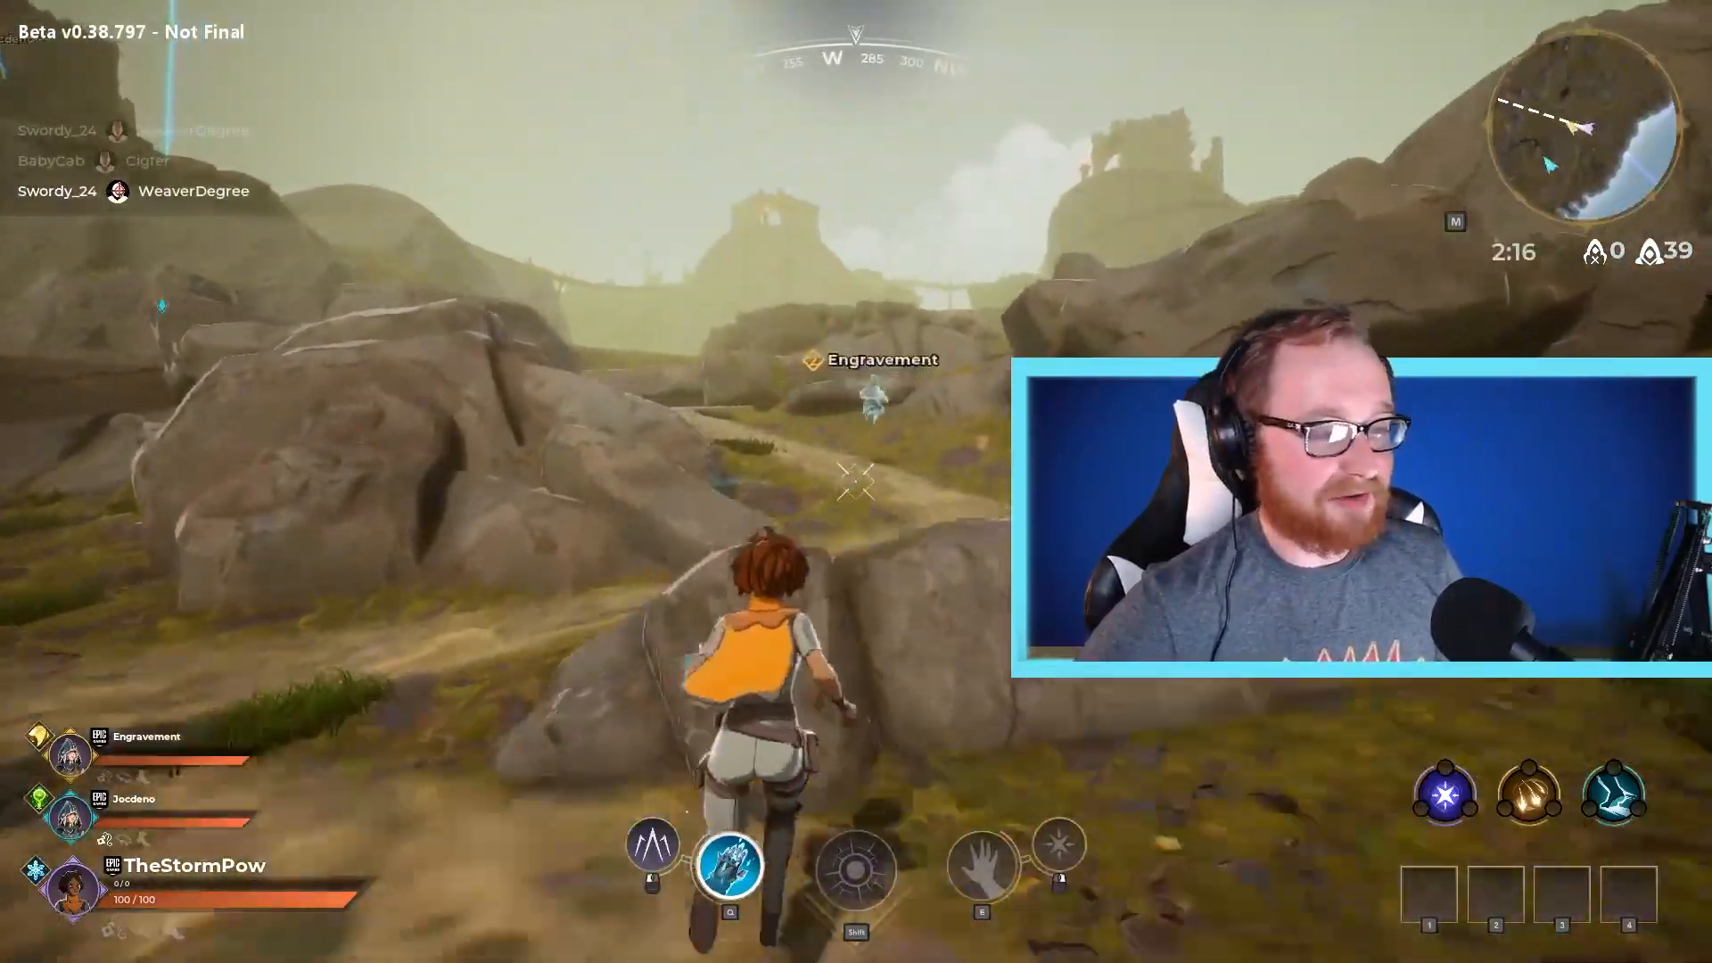